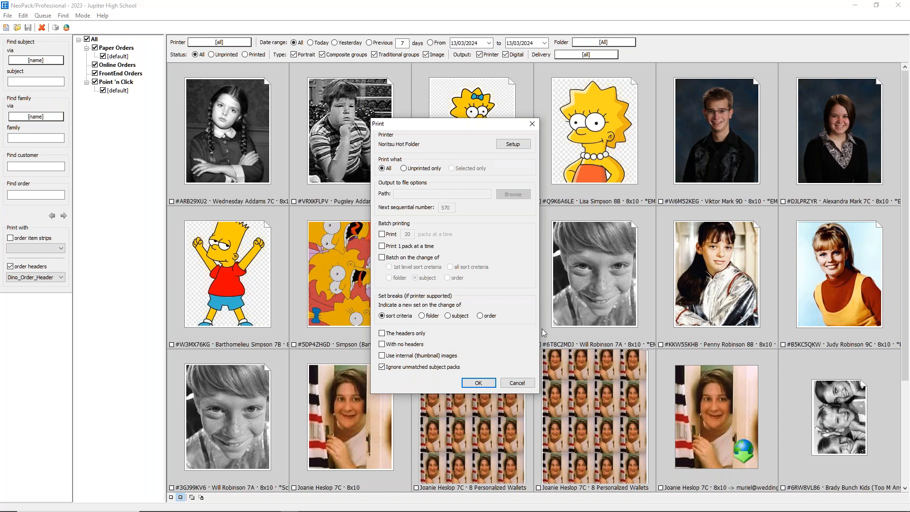
Dismiss the Print dialog without printing and switch to the mode for managing subjects, families and folders.
click(516, 383)
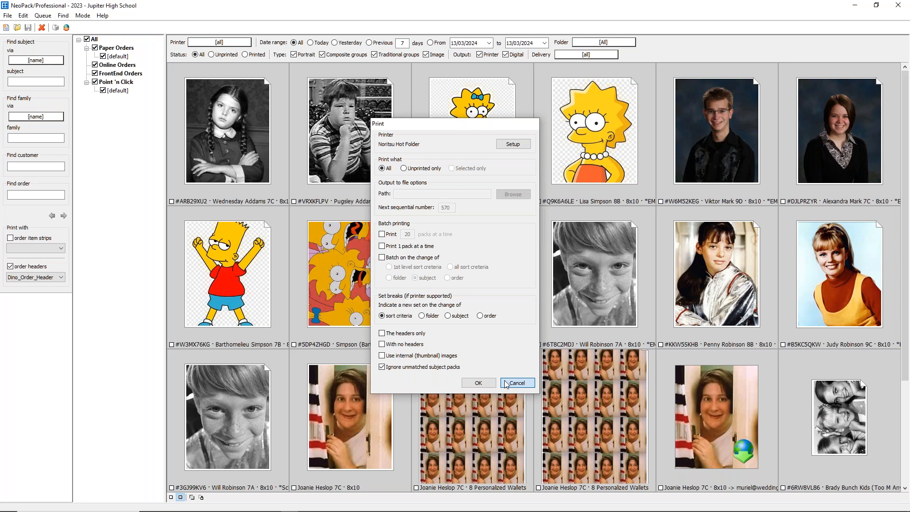
click(83, 15)
click(93, 27)
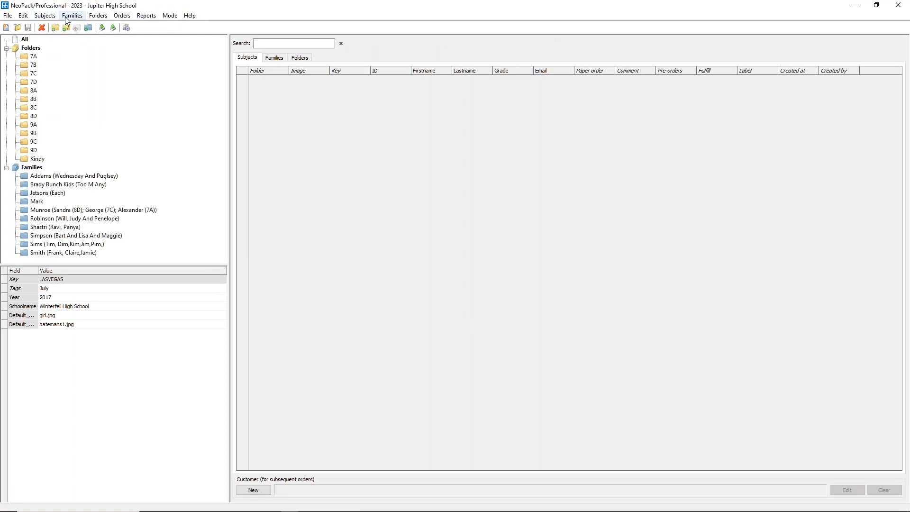
Set up the family text export with [name] as the second field in its field map.
click(45, 15)
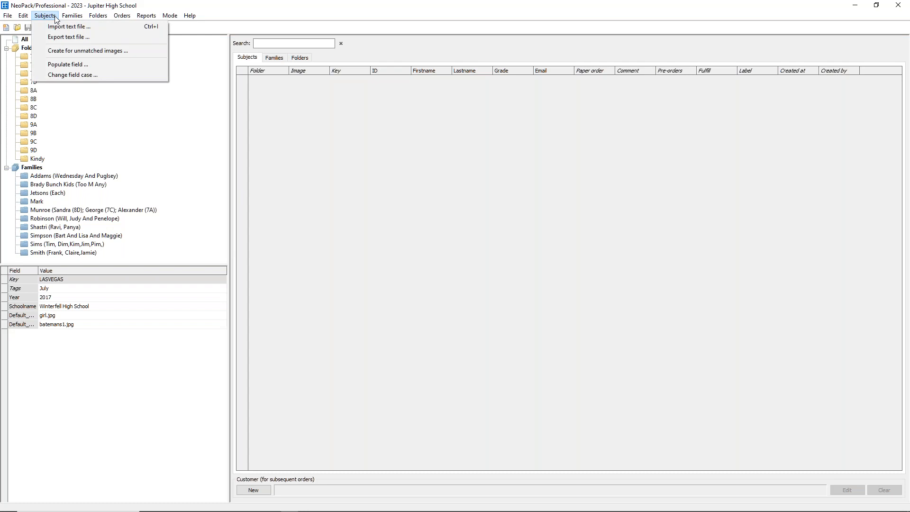
mouse_move(72, 18)
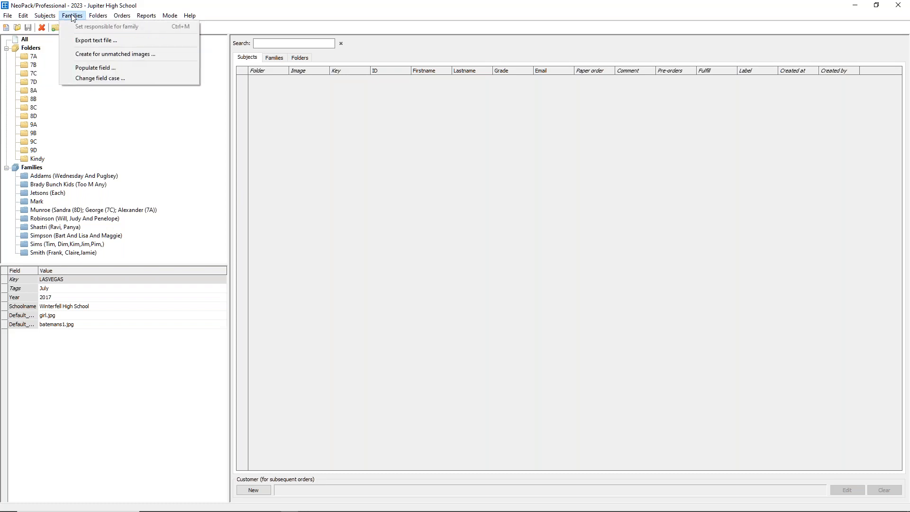
click(86, 42)
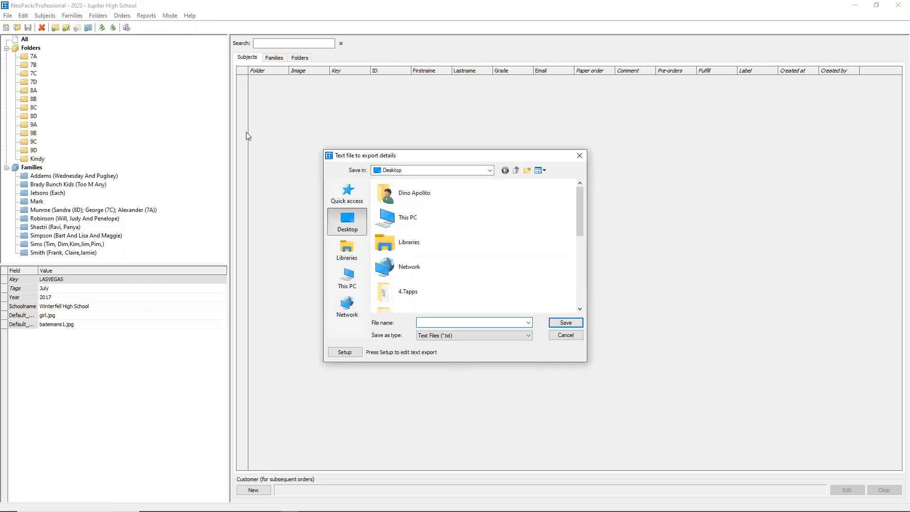
click(344, 352)
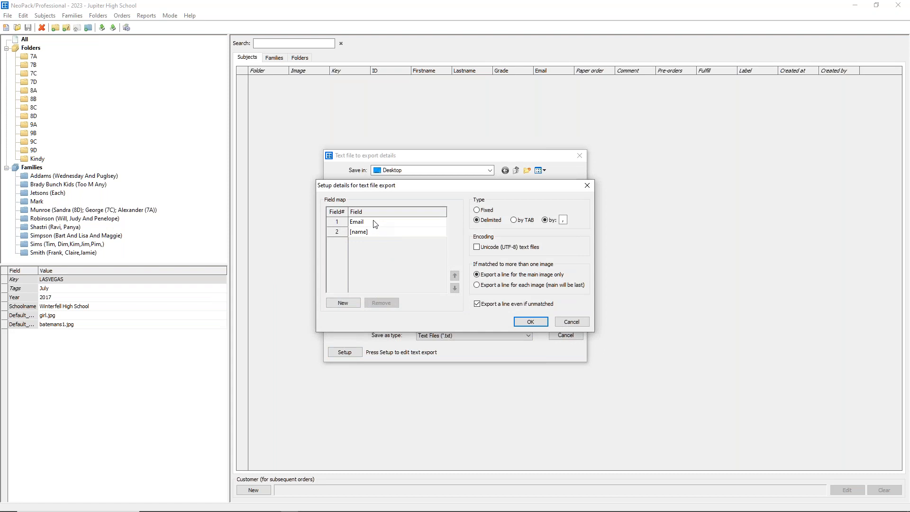
click(369, 232)
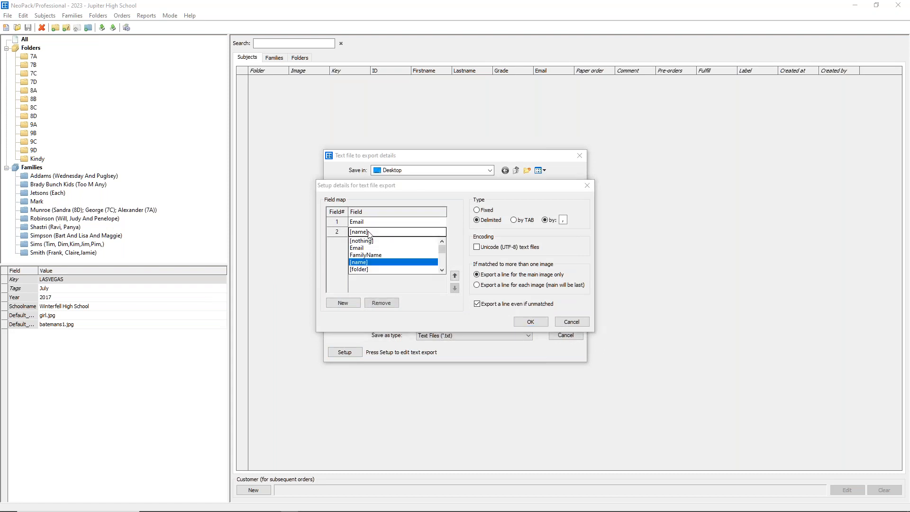
click(373, 262)
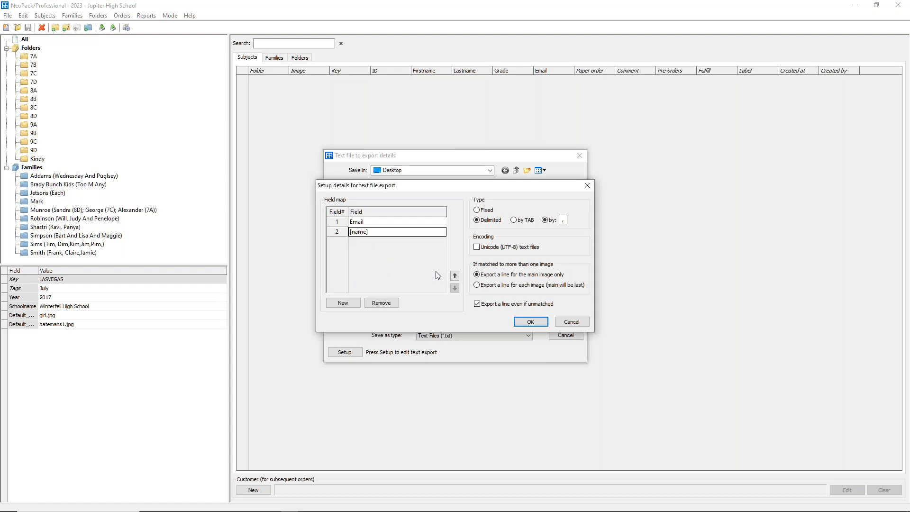
click(531, 322)
Export the family details to the Desktop as a text file named families.
click(451, 322)
text(families)
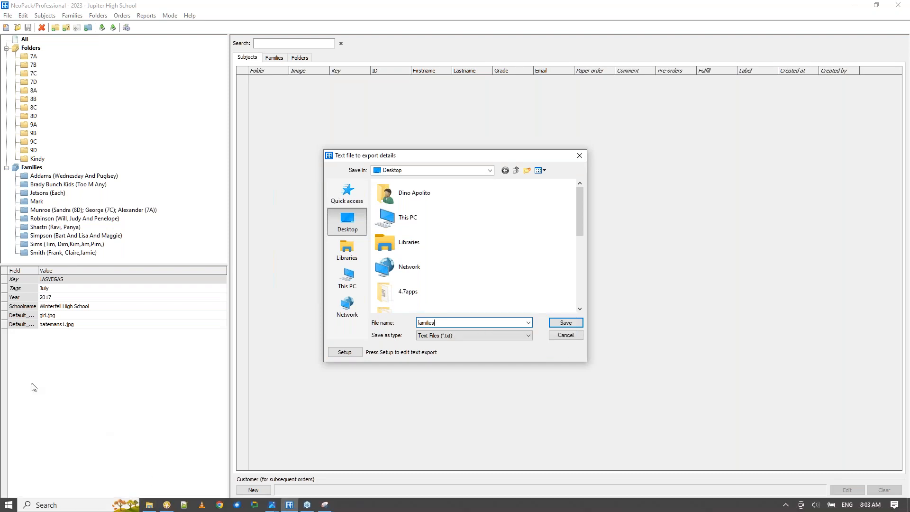
click(559, 324)
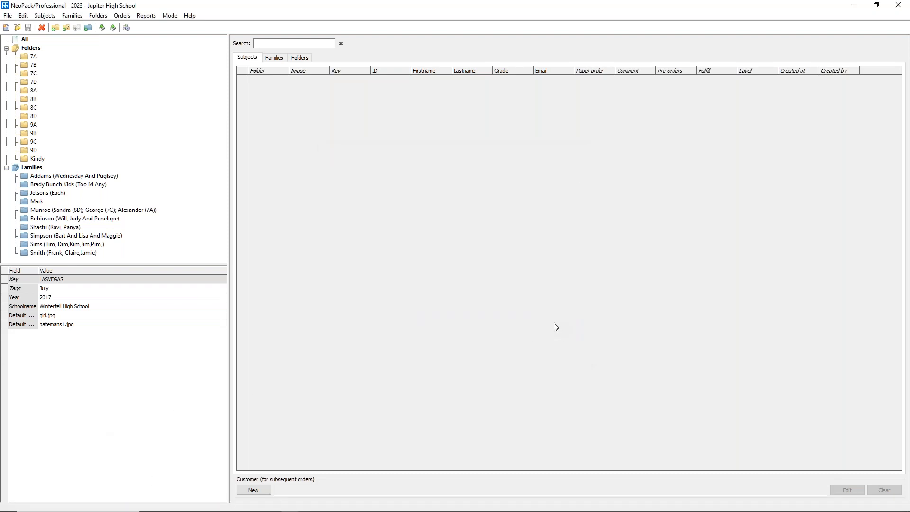
click(92, 20)
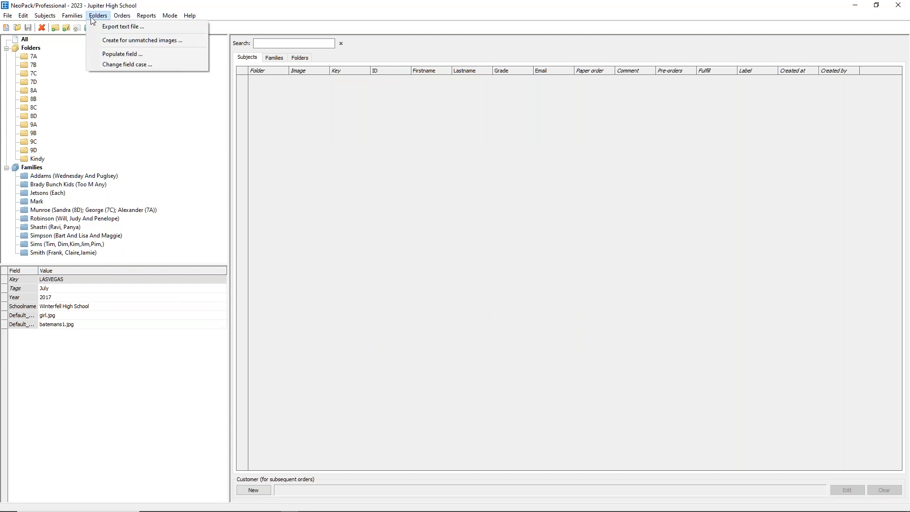
click(103, 28)
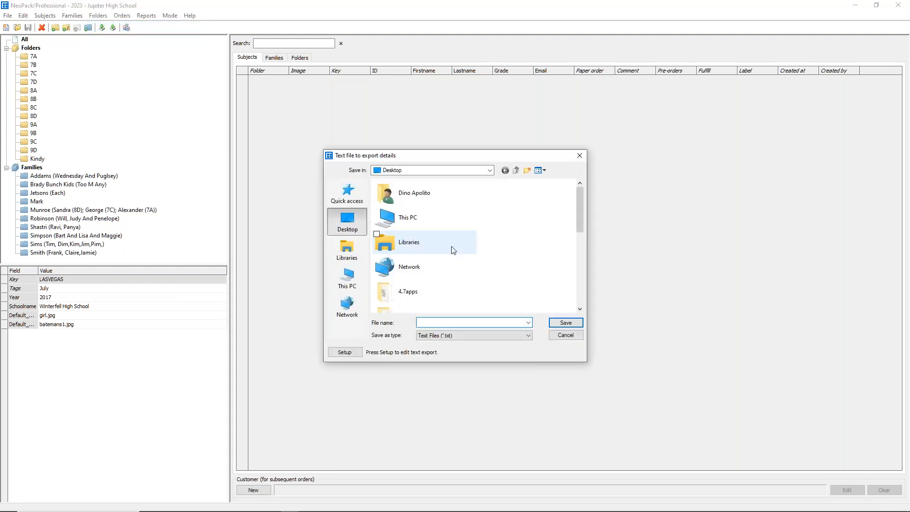
click(345, 354)
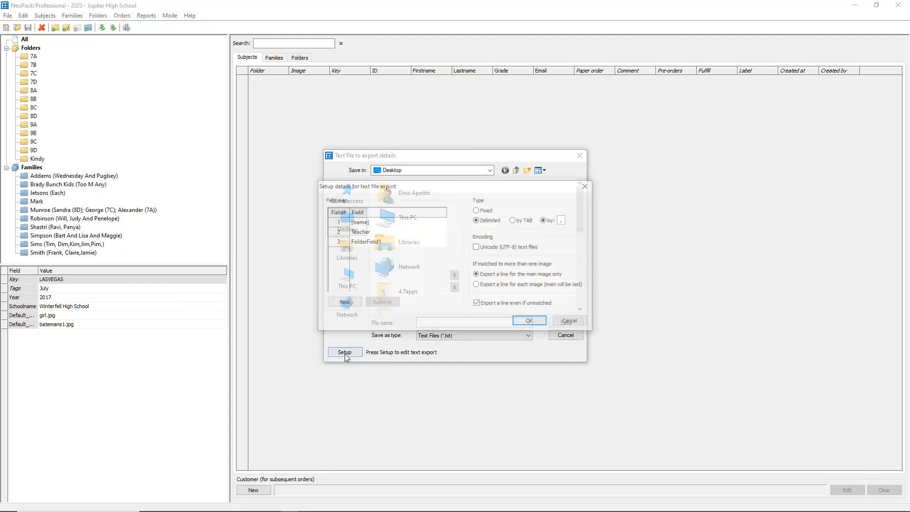
click(372, 227)
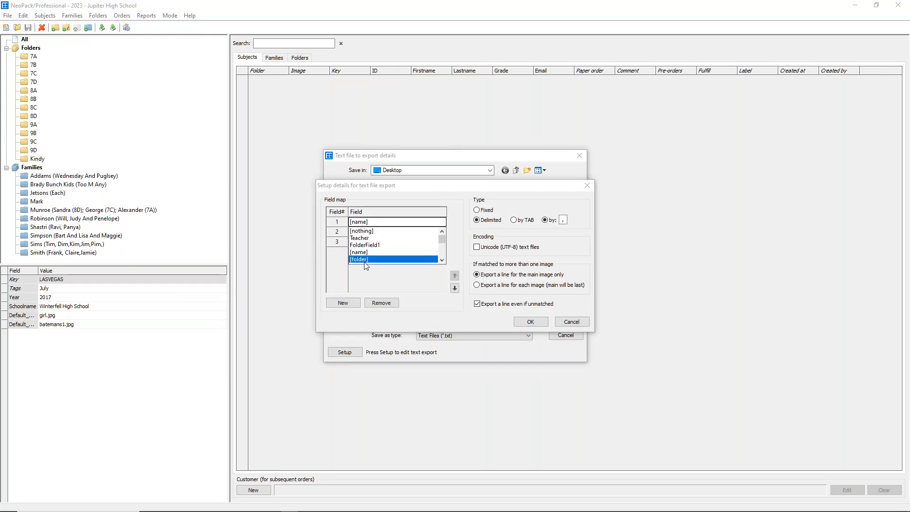
click(370, 238)
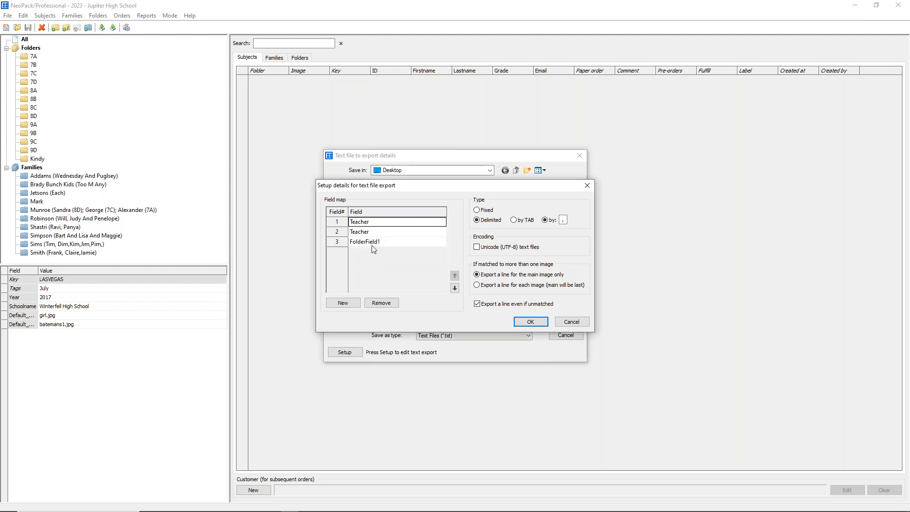
click(373, 231)
click(373, 231)
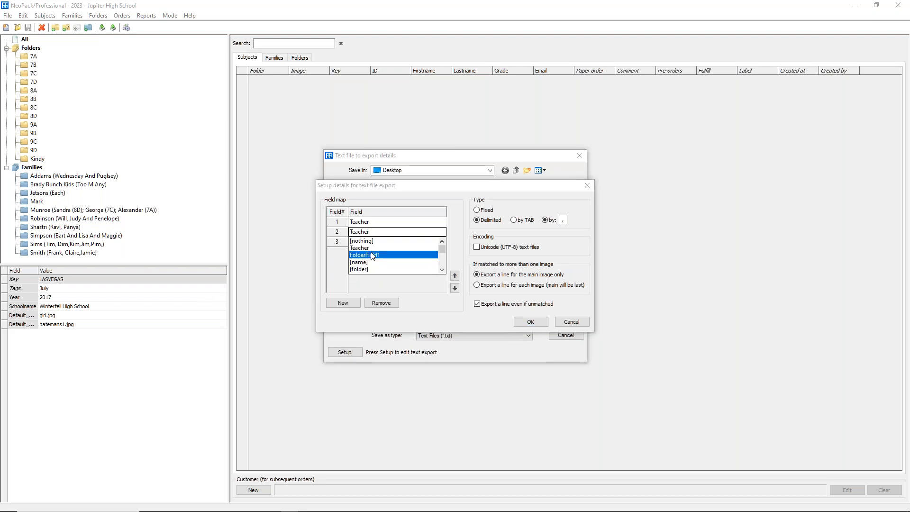
click(372, 258)
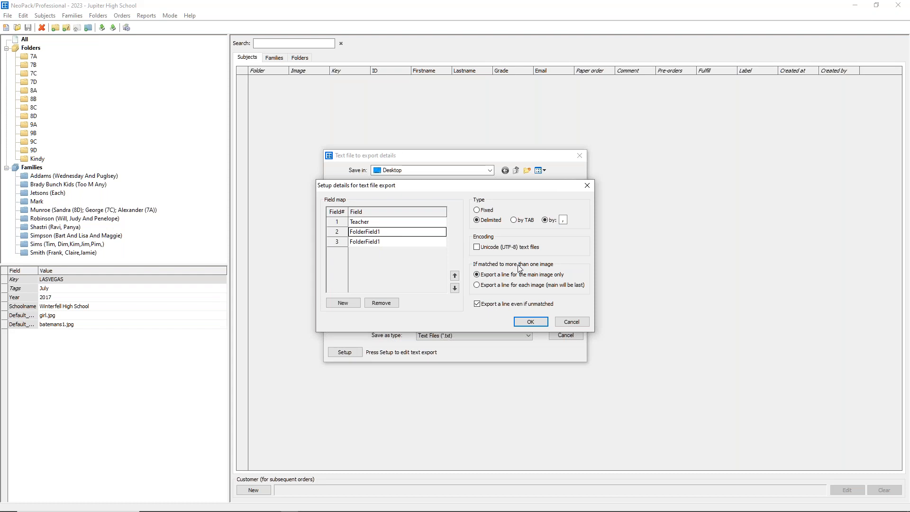
click(571, 322)
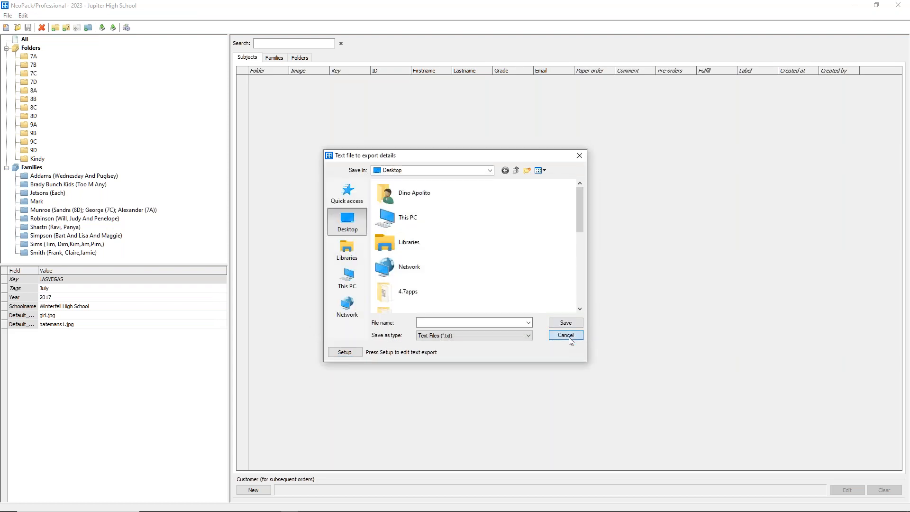
click(565, 335)
Examine the case-change options for folder fields, including Teacher, and for family fields, without applying any change.
click(98, 16)
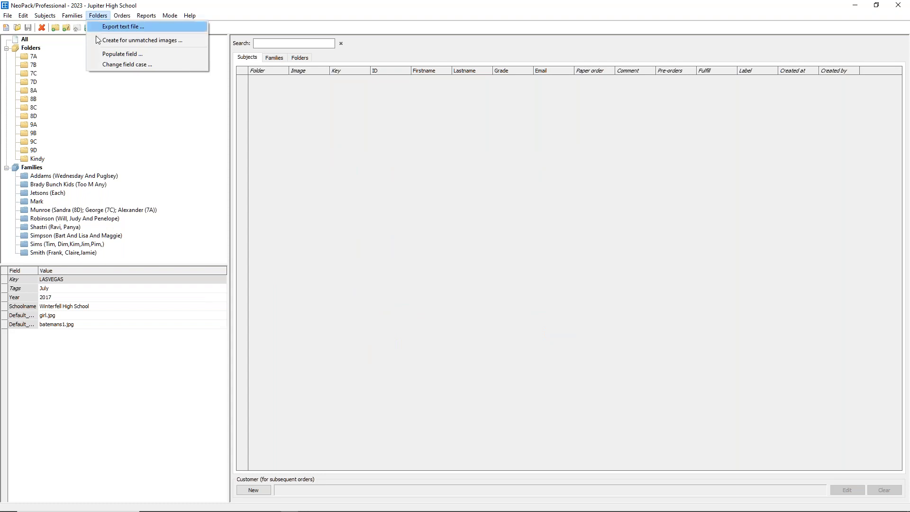
click(97, 64)
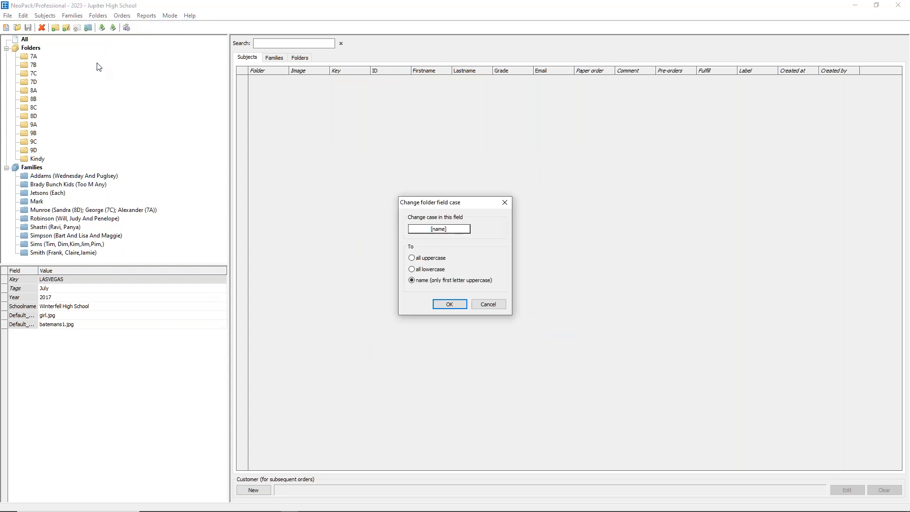
click(441, 230)
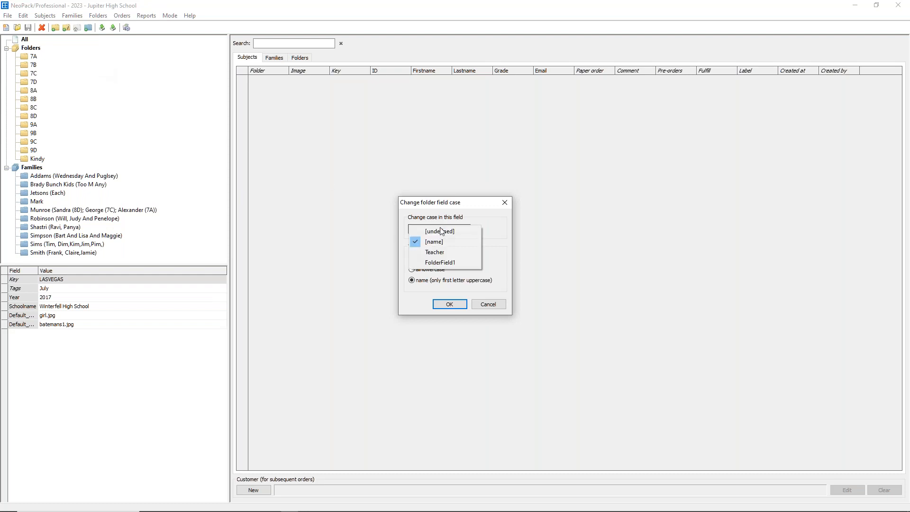
click(445, 258)
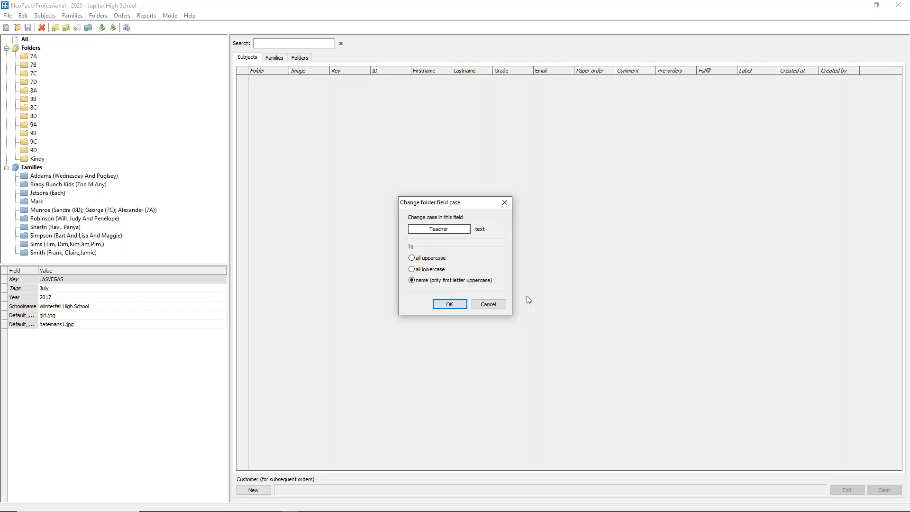
click(487, 305)
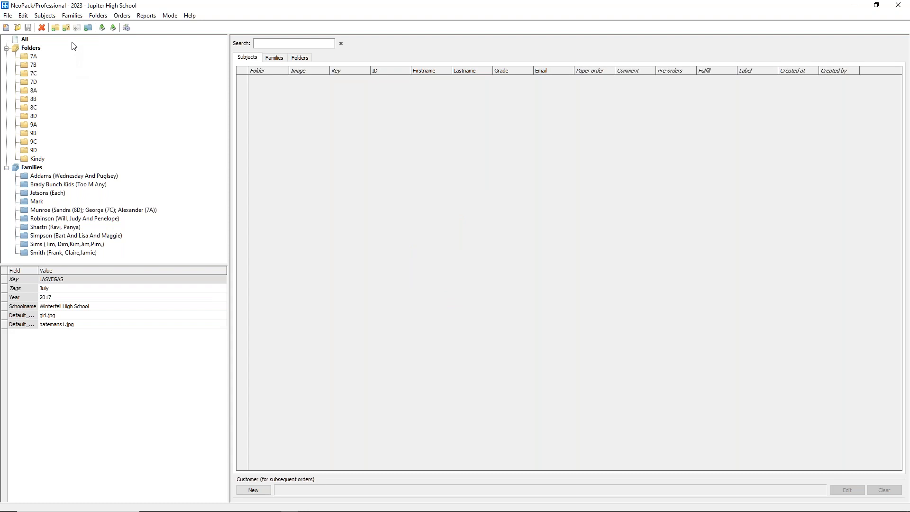
click(73, 17)
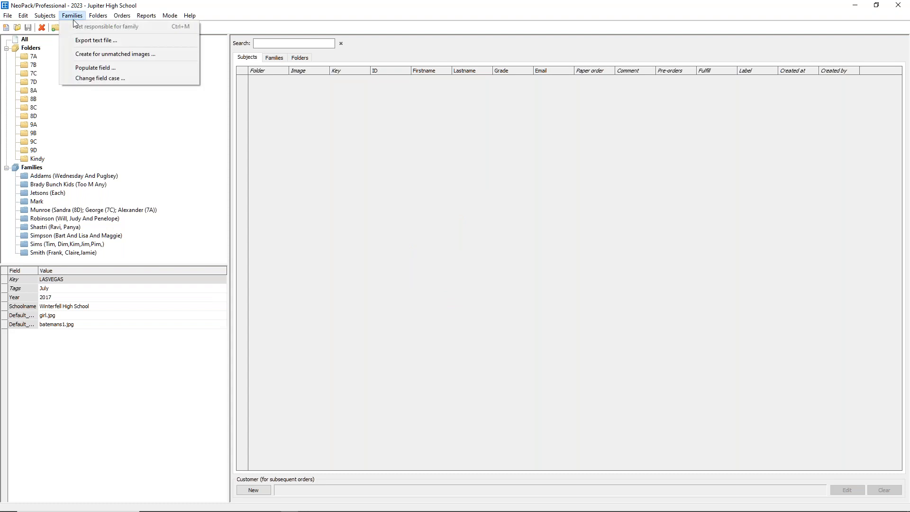
click(90, 77)
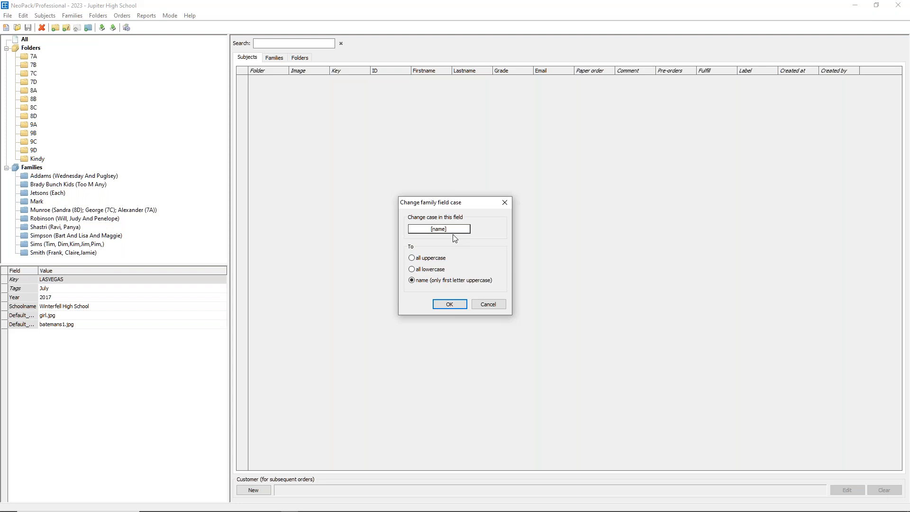
click(488, 305)
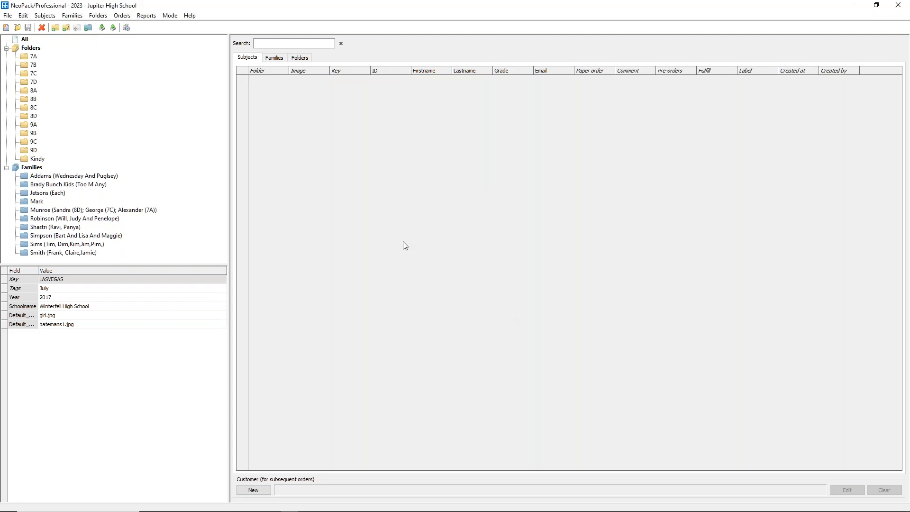
Show the table of all folders in the job.
click(102, 17)
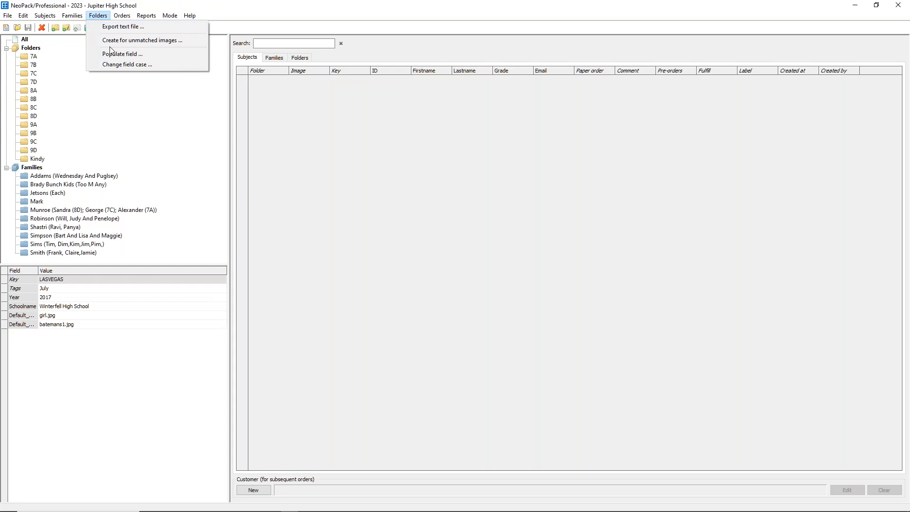
click(24, 39)
click(300, 58)
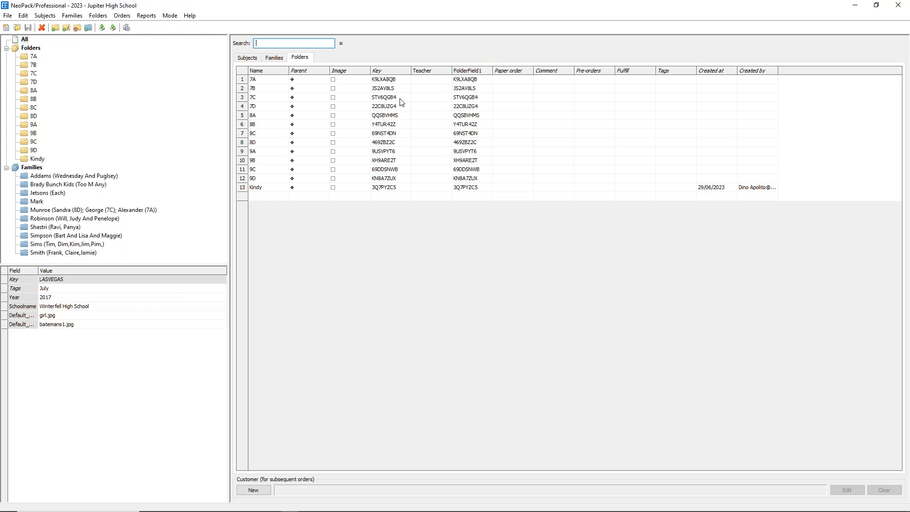
click(100, 16)
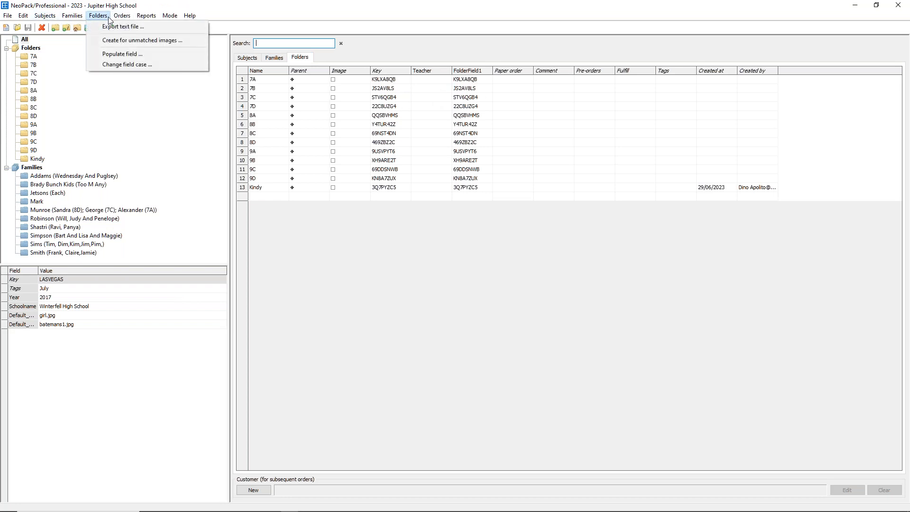
click(109, 52)
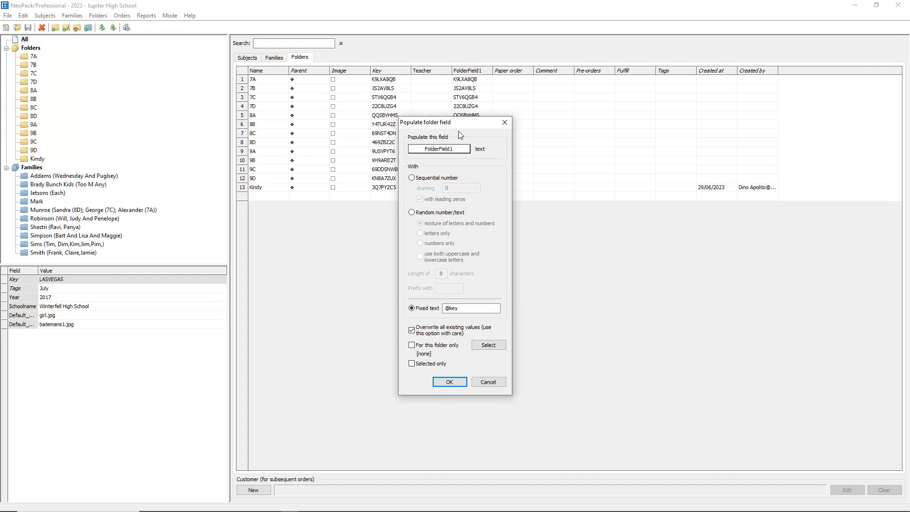
click(460, 151)
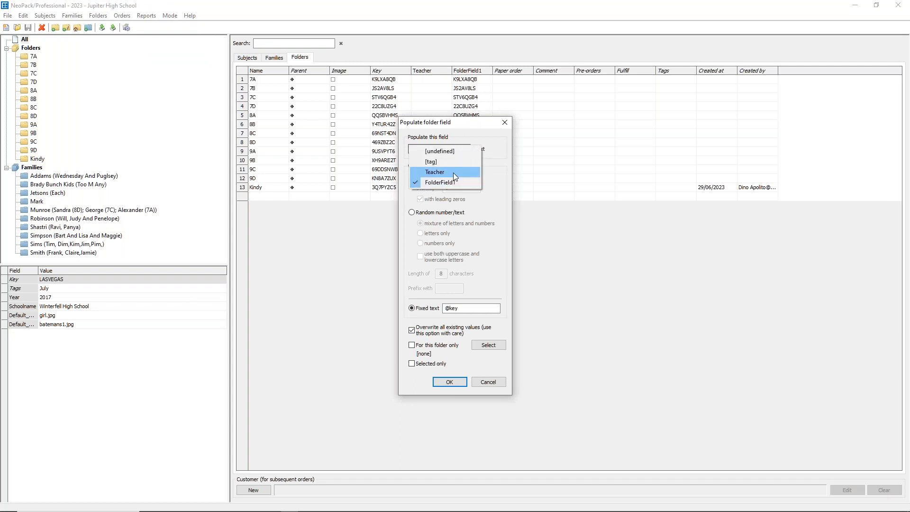
click(455, 162)
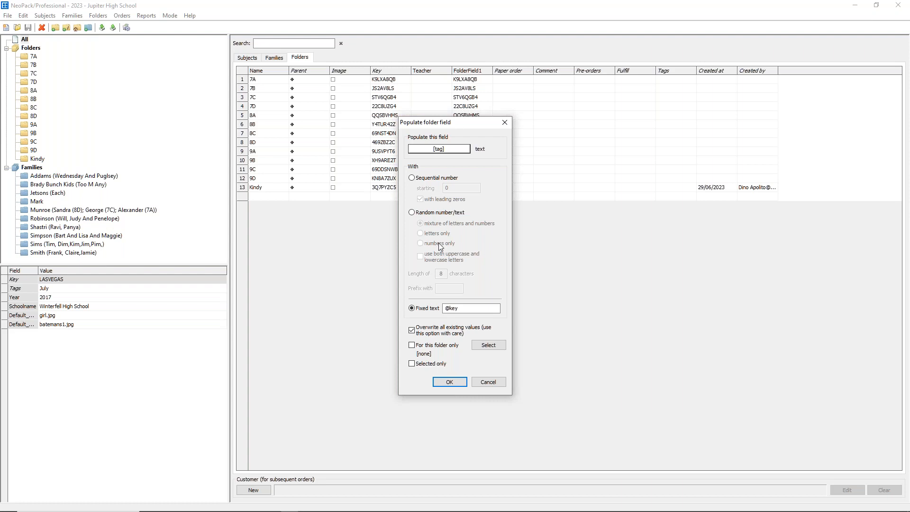
click(460, 382)
click(450, 382)
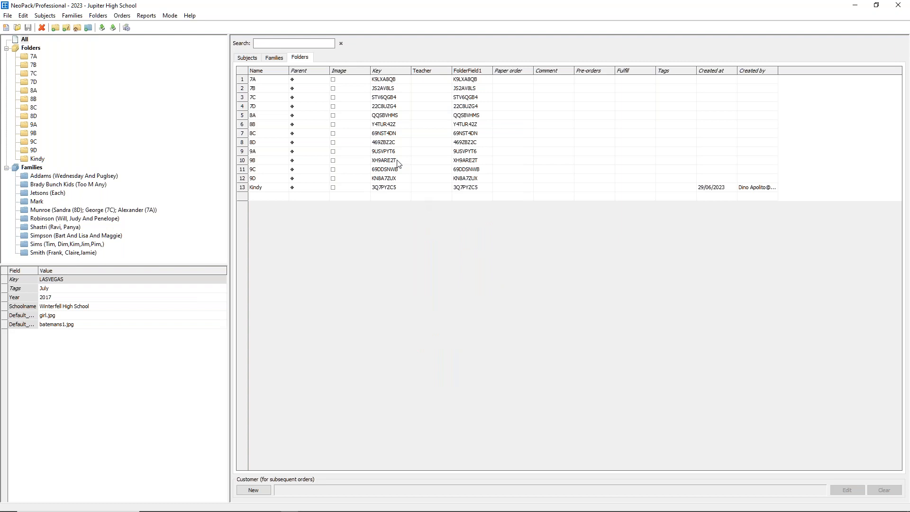
Populate the Teacher field of all folders with the teacher's first name as fixed text, overwriting existing values.
click(102, 17)
click(122, 53)
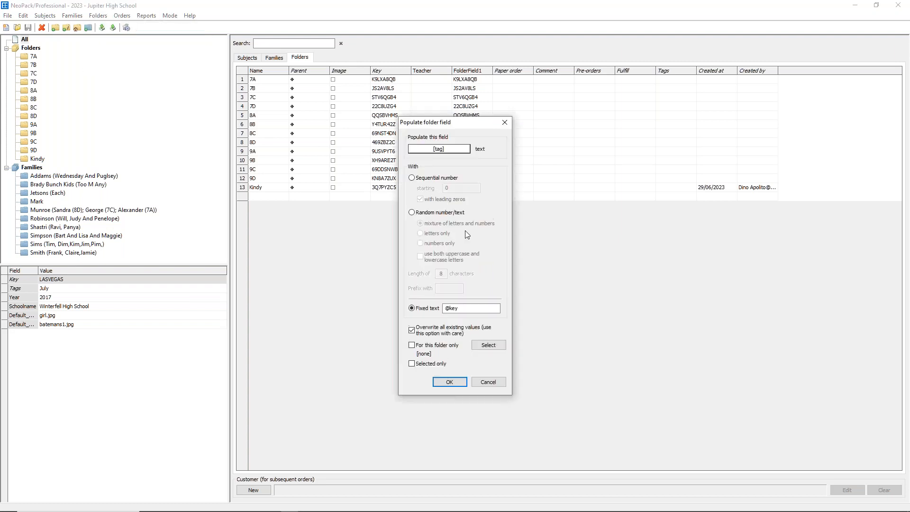
click(438, 149)
click(435, 172)
double_click(454, 308)
text(dino)
click(450, 382)
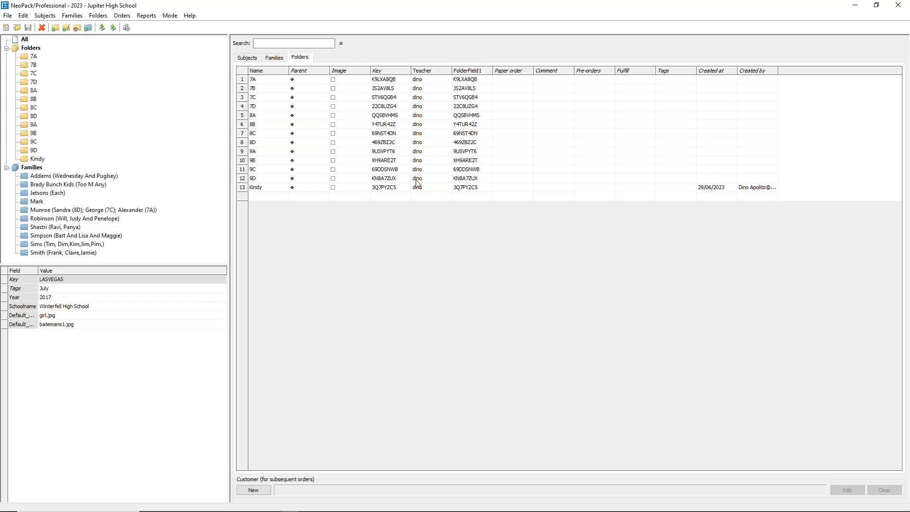
Examine which family fields can be populated, including Email and FamilyName, without applying any change.
click(96, 15)
mouse_move(72, 16)
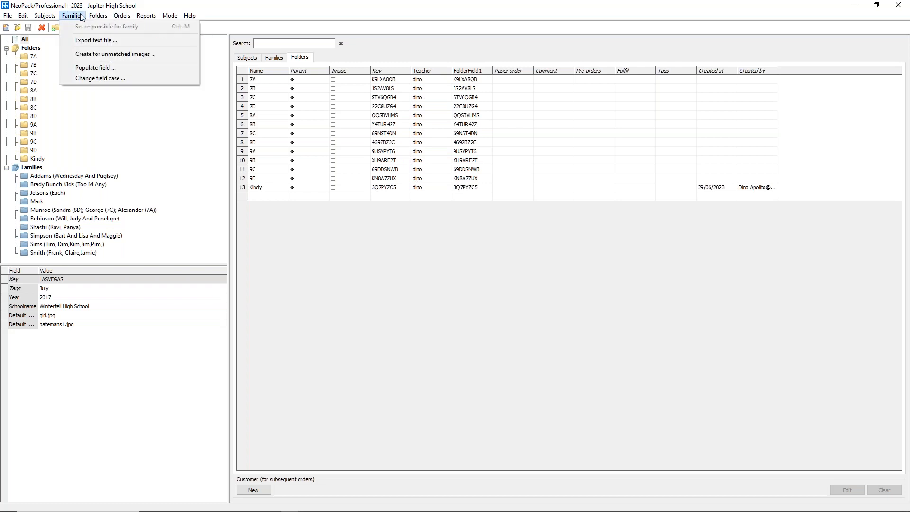
click(84, 67)
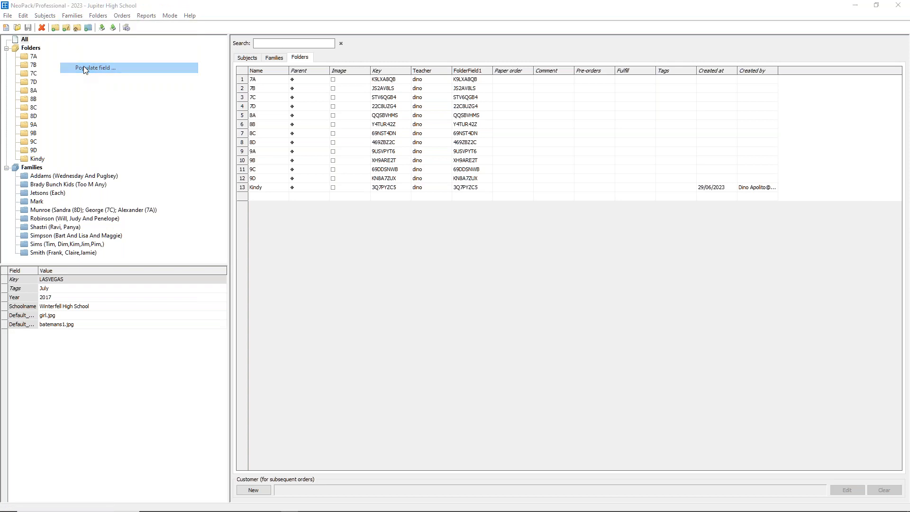
click(454, 149)
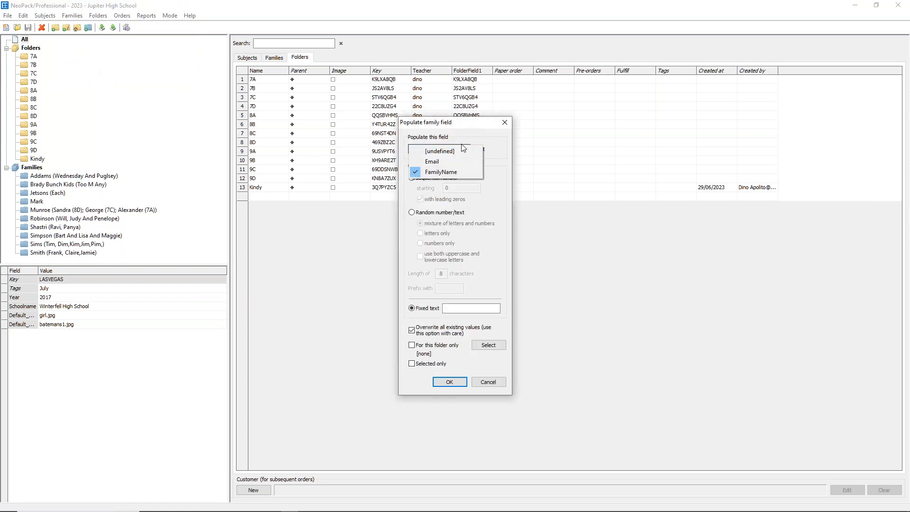
click(504, 121)
click(503, 122)
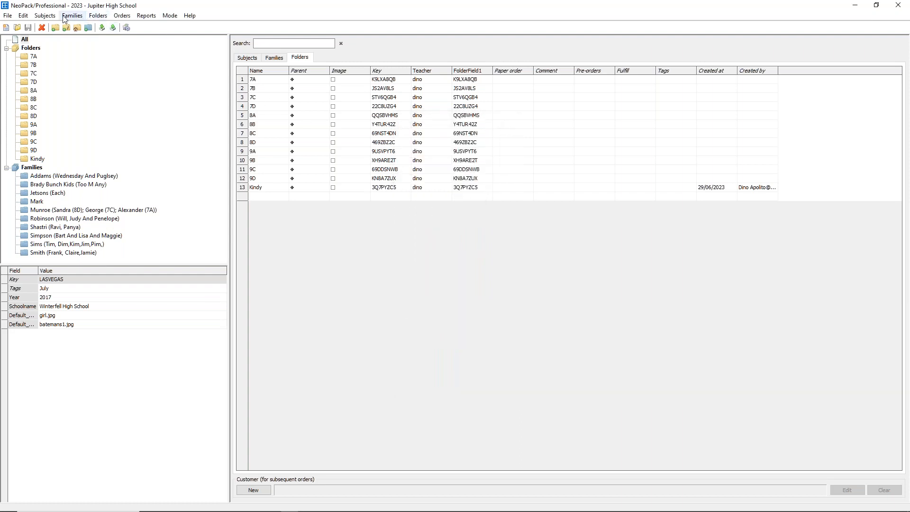
Show the table of all subjects in the job.
click(45, 16)
mouse_move(72, 16)
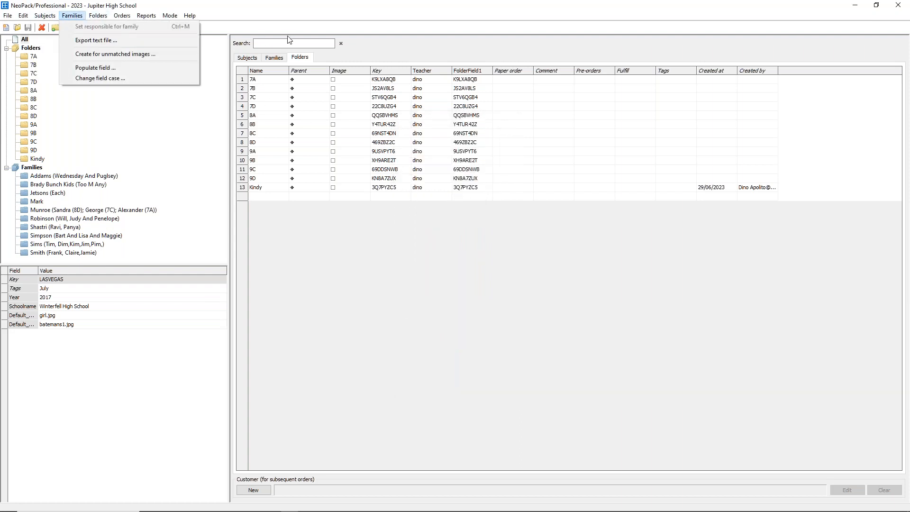
click(248, 57)
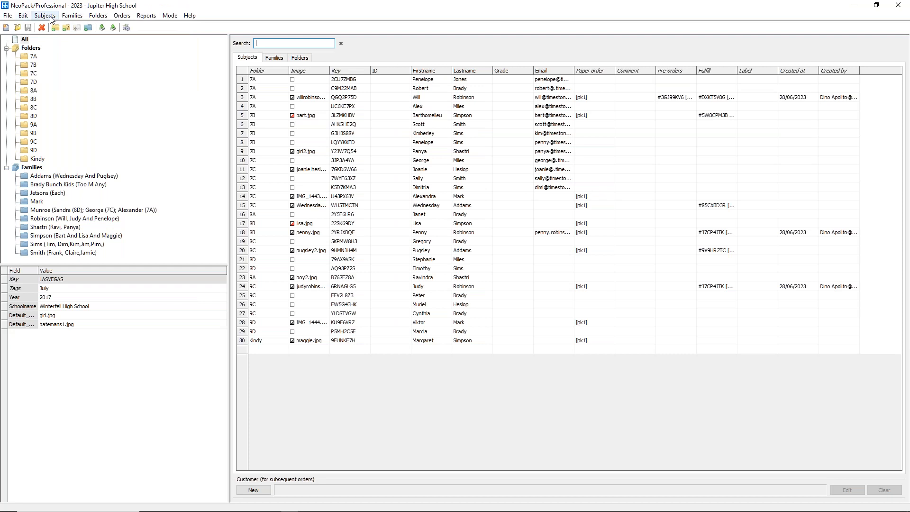
click(45, 15)
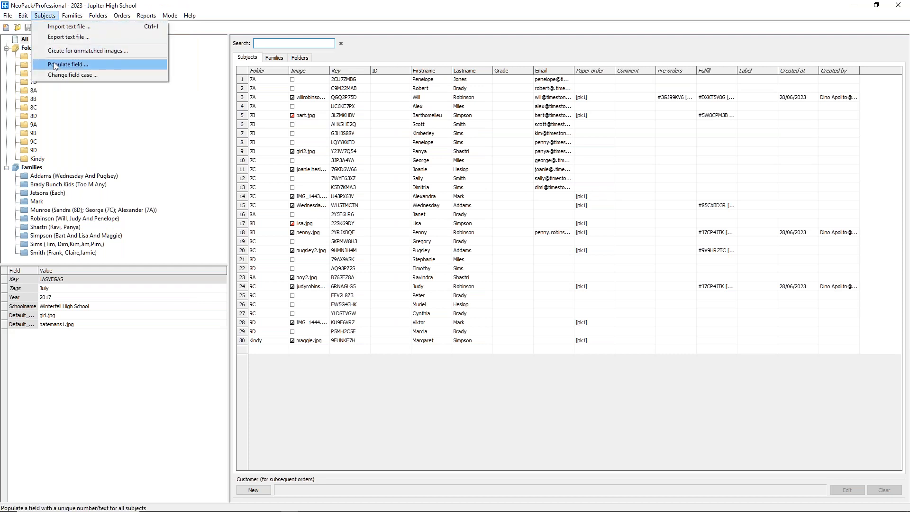
click(68, 64)
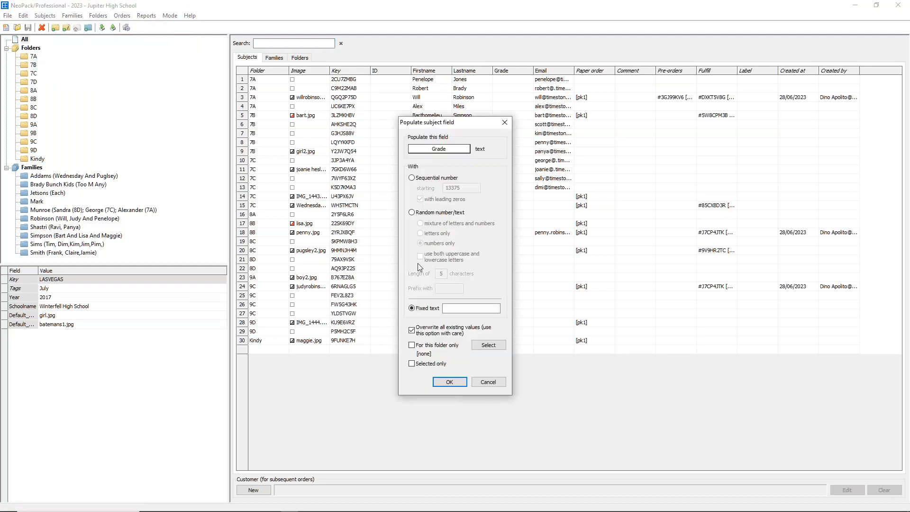
click(446, 308)
text(dino)
key(BackSpace)
key(BackSpace)
key(BackSpace)
key(BackSpace)
text(@)
drag(427, 123, 367, 121)
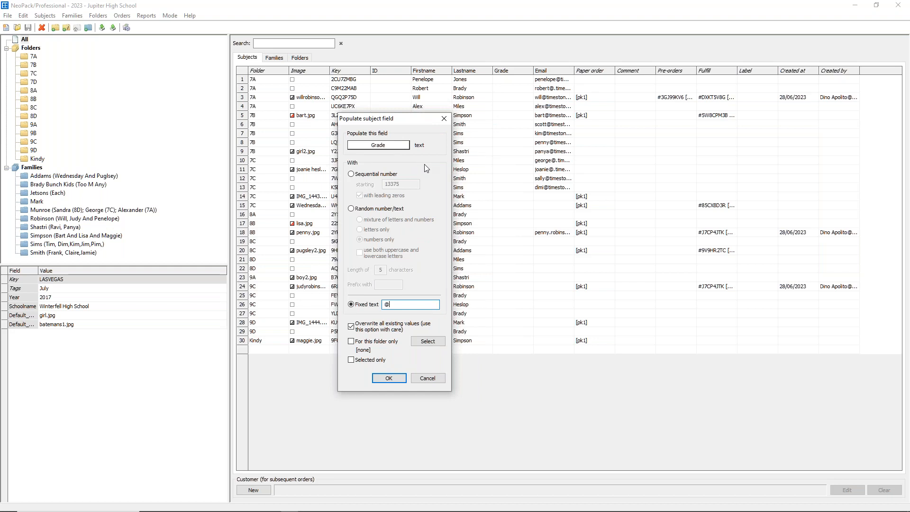
text(folder)
click(392, 377)
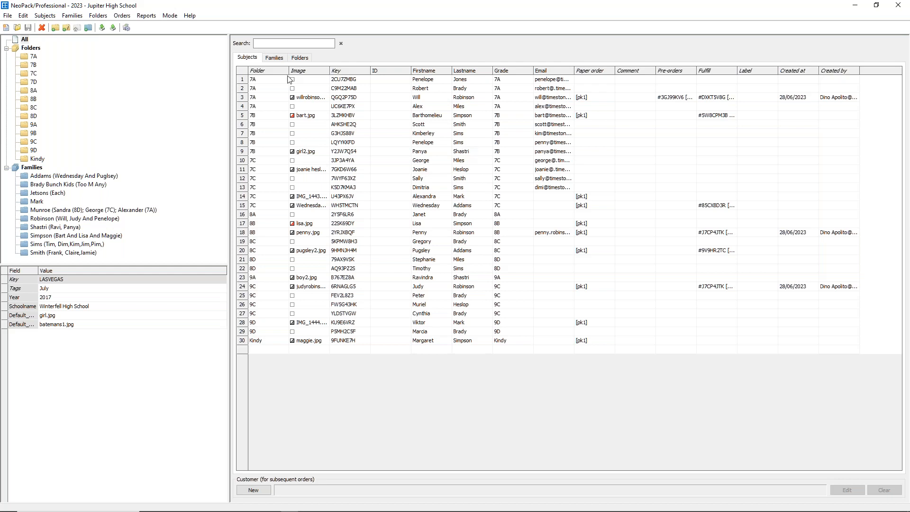
Create a new job named Schools1 under the Schools account, with no season, workspace or offer.
click(6, 28)
click(365, 327)
click(372, 340)
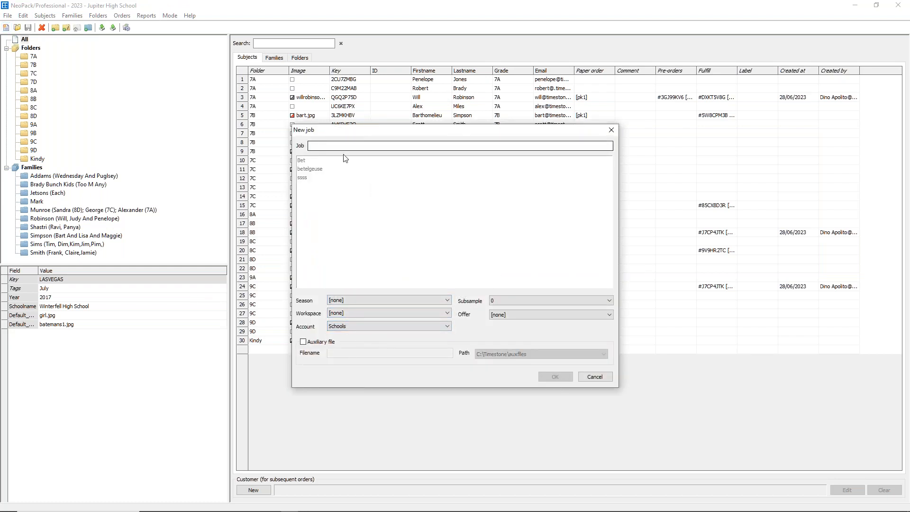
click(351, 145)
text(Schools1)
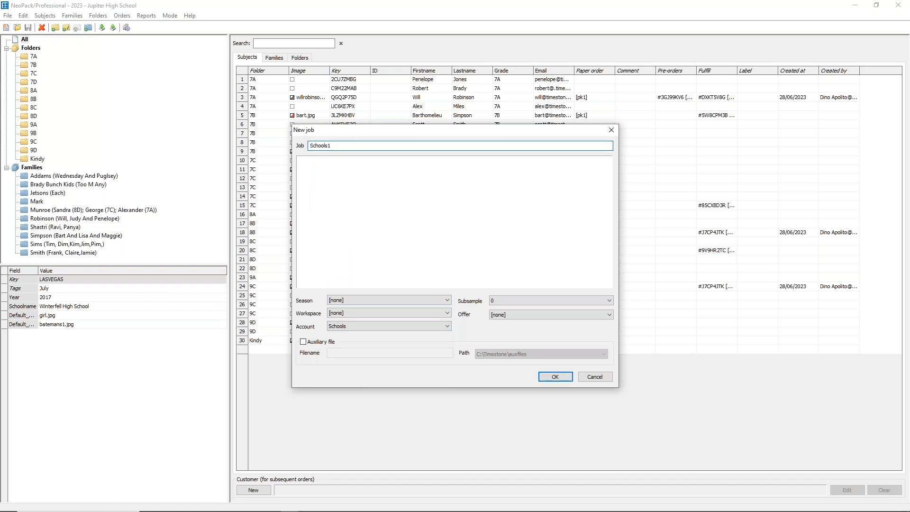
click(563, 377)
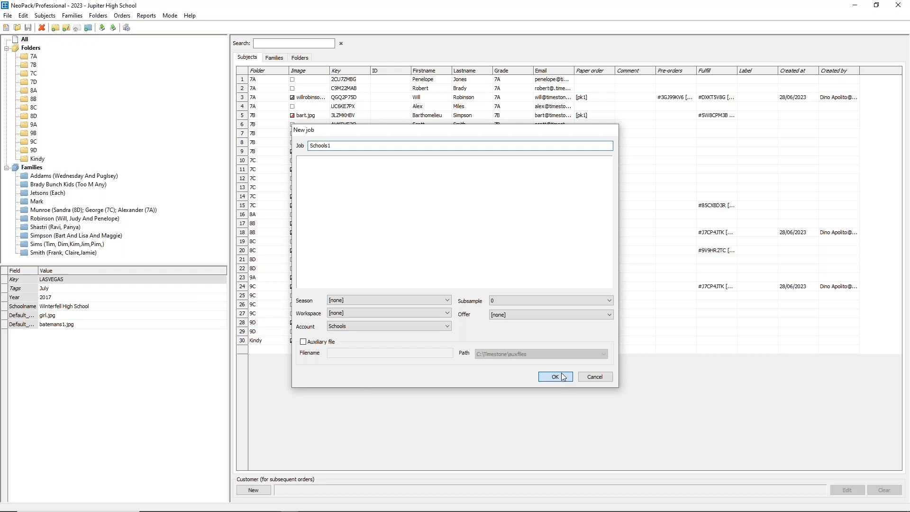
click(24, 41)
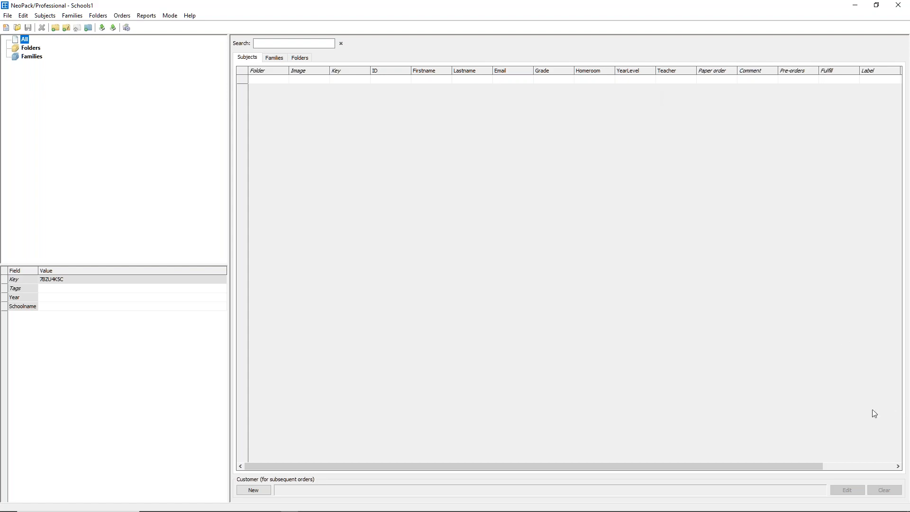
Load School1.csv from the Betelgeuse folder on the desktop as a text file import into the job.
click(46, 18)
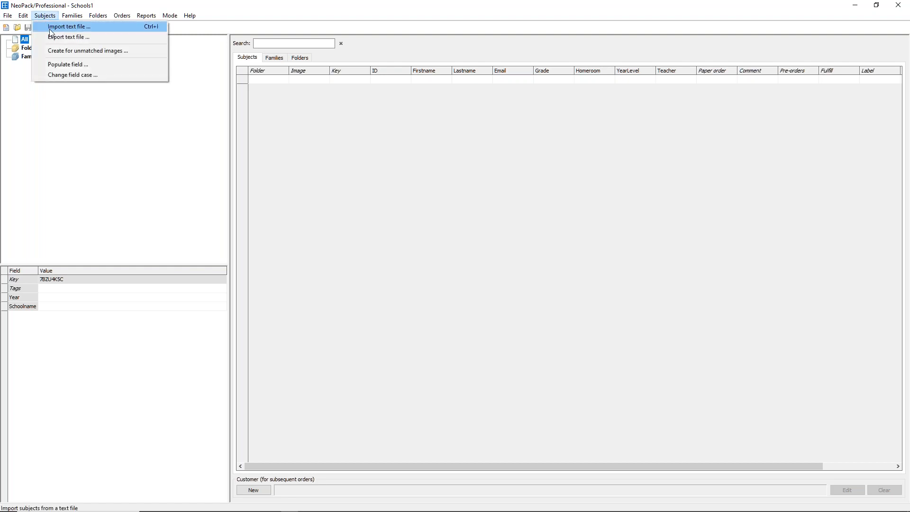
click(113, 137)
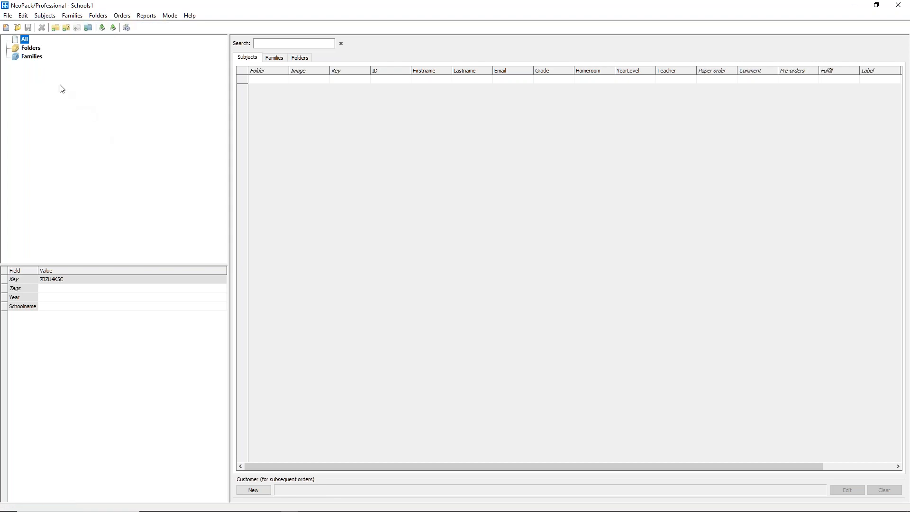
click(8, 15)
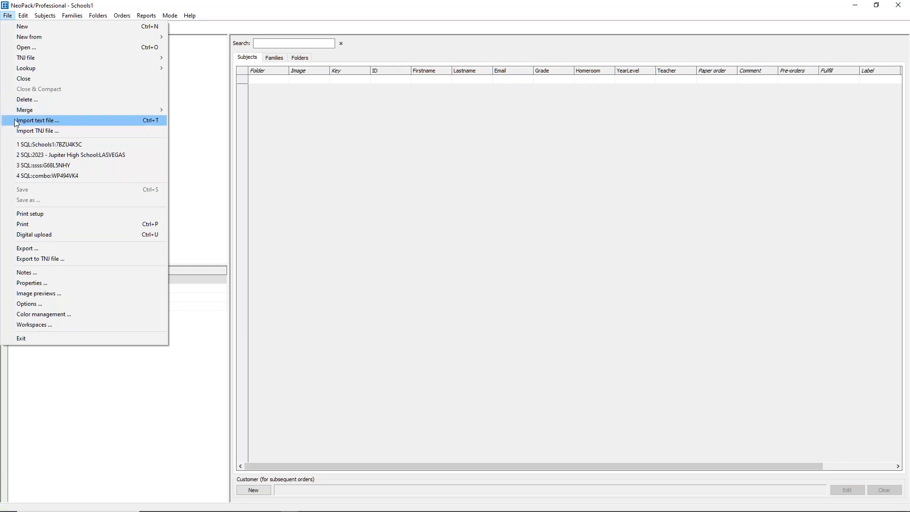
click(44, 125)
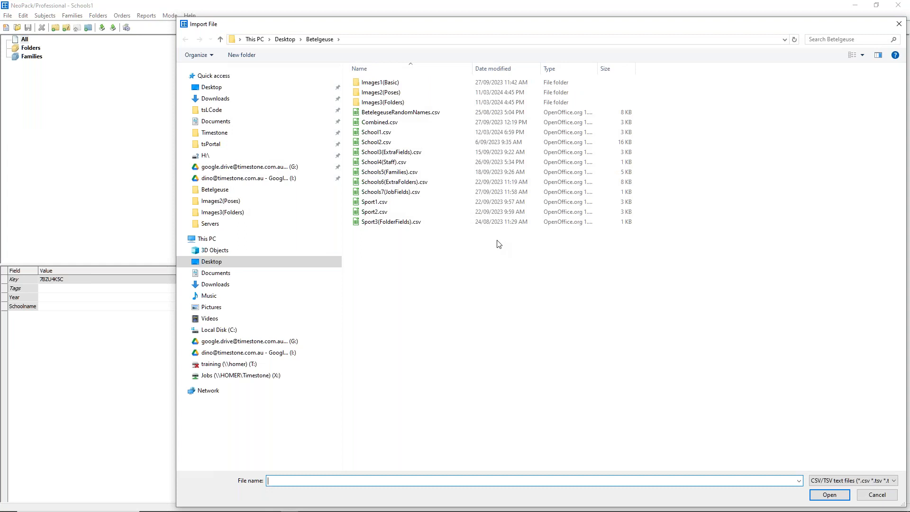
click(387, 134)
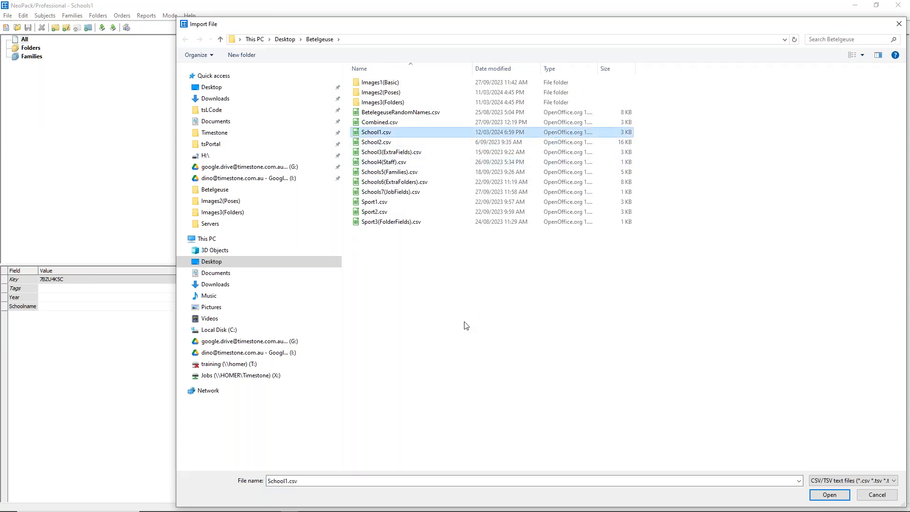
drag(176, 18, 231, 68)
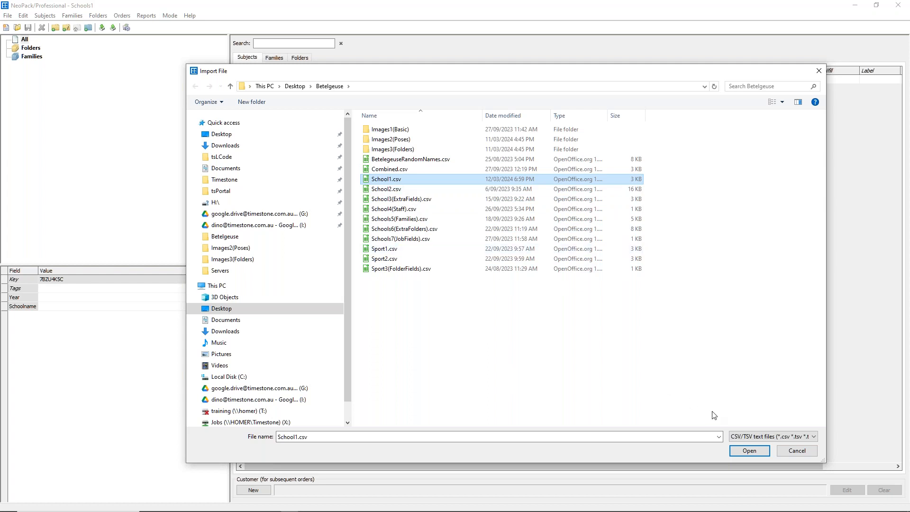
click(744, 451)
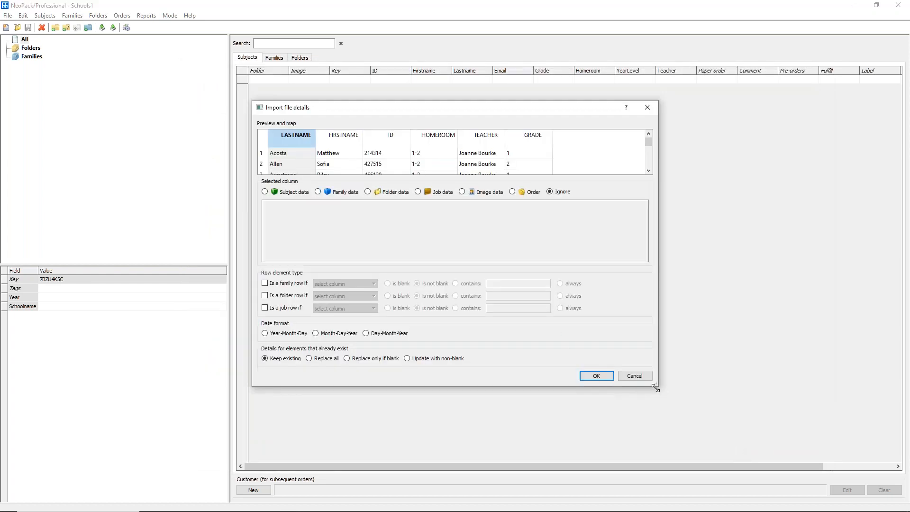
Enlarge the import details window and map the LASTNAME column as subject data to the Lastname field.
drag(657, 387, 740, 447)
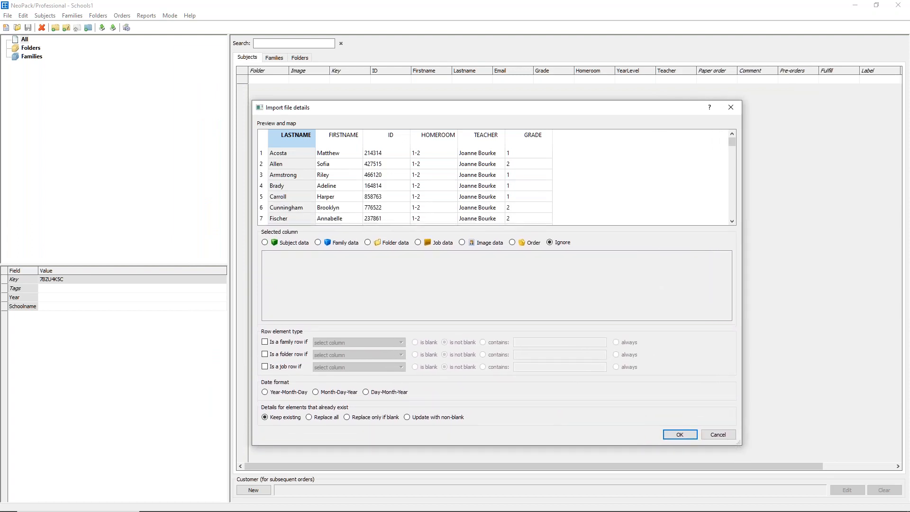
drag(496, 111, 480, 79)
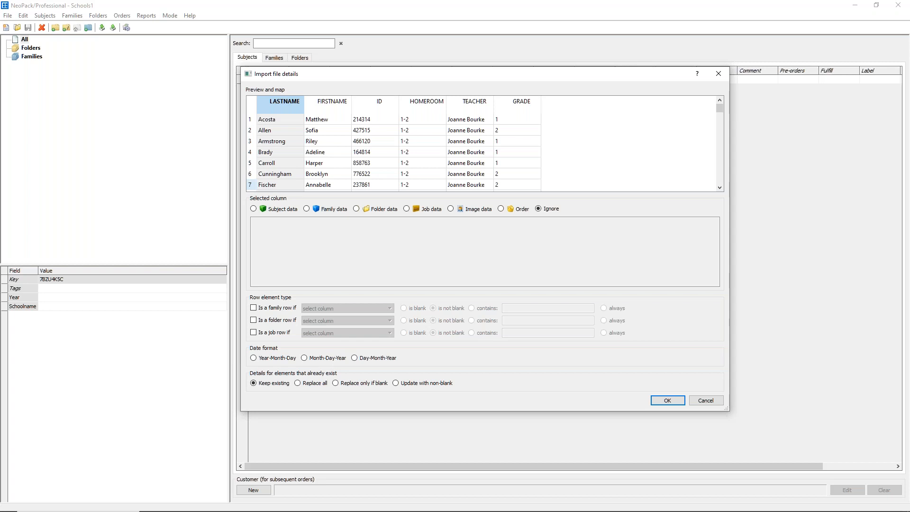
click(253, 209)
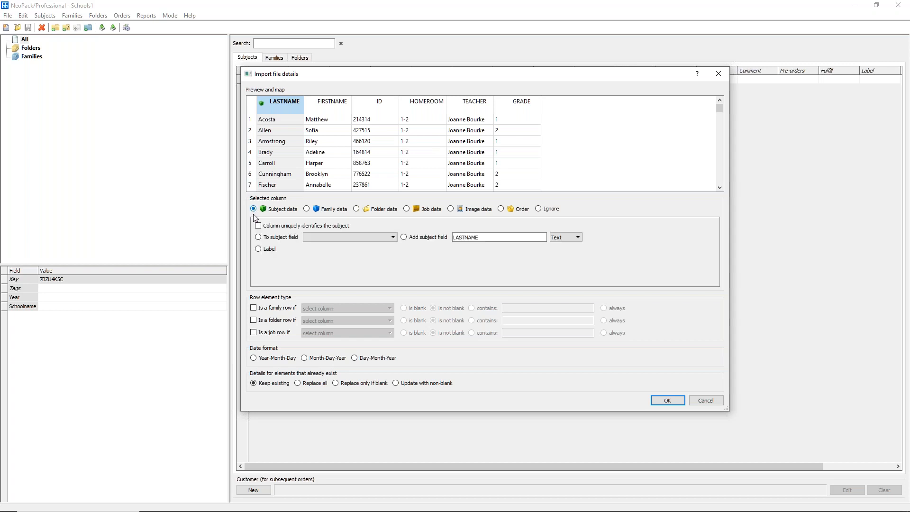
click(259, 237)
click(312, 241)
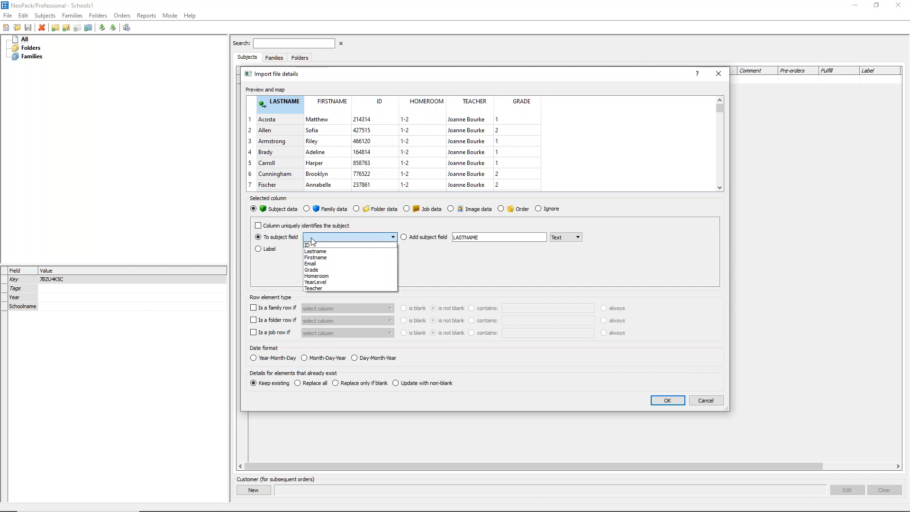
click(313, 255)
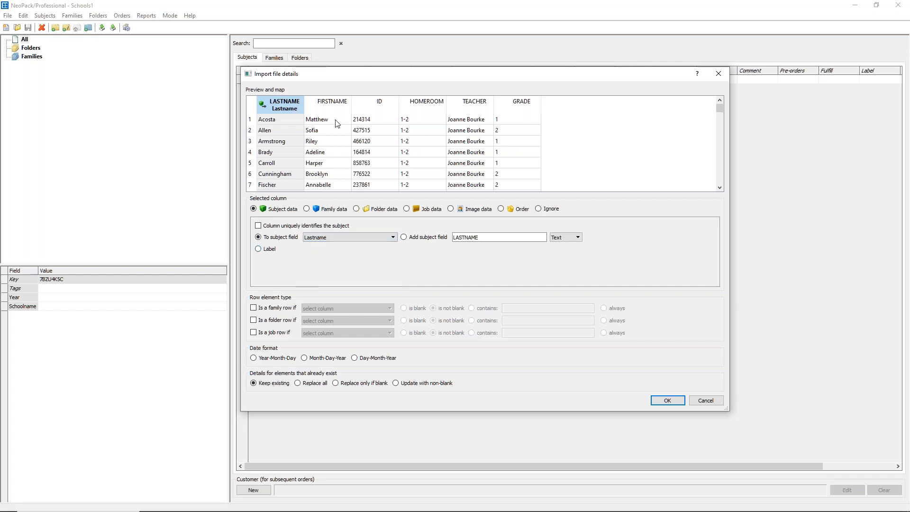
Map the FIRSTNAME column as subject data to the subject field Firstname.
click(328, 103)
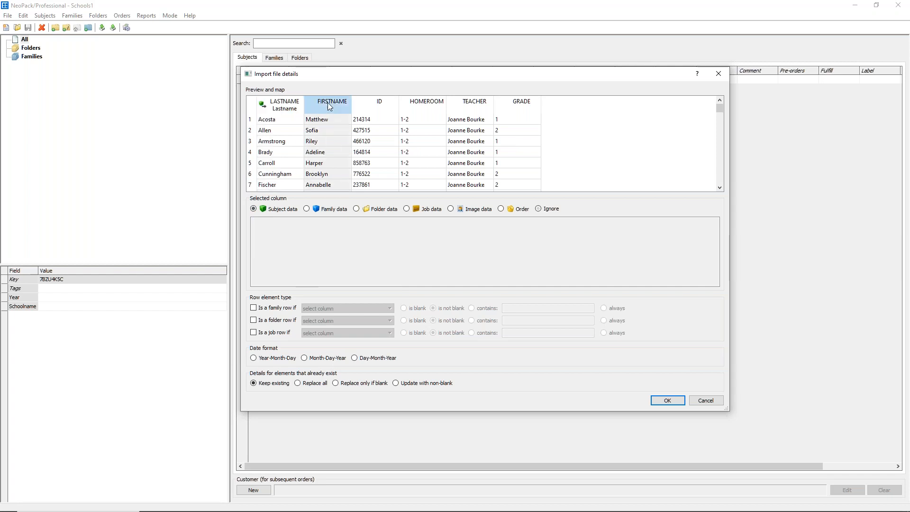
click(284, 209)
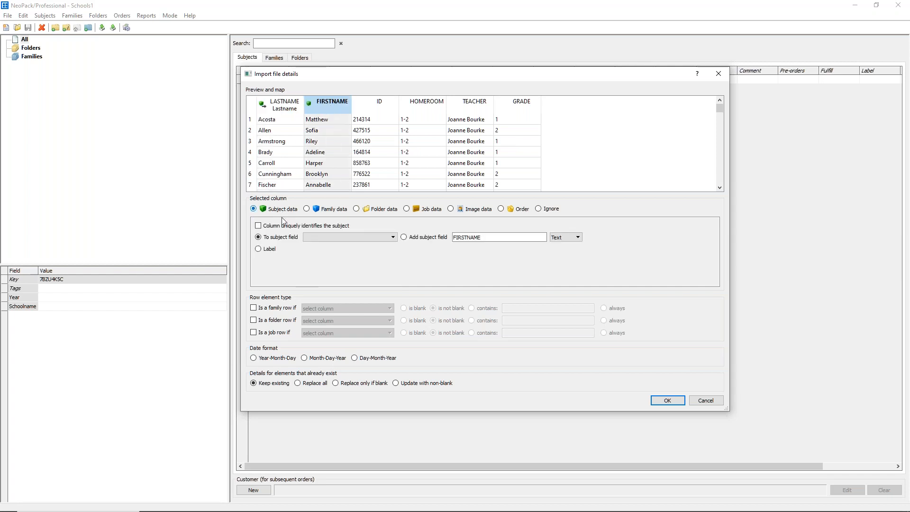
click(305, 236)
click(319, 258)
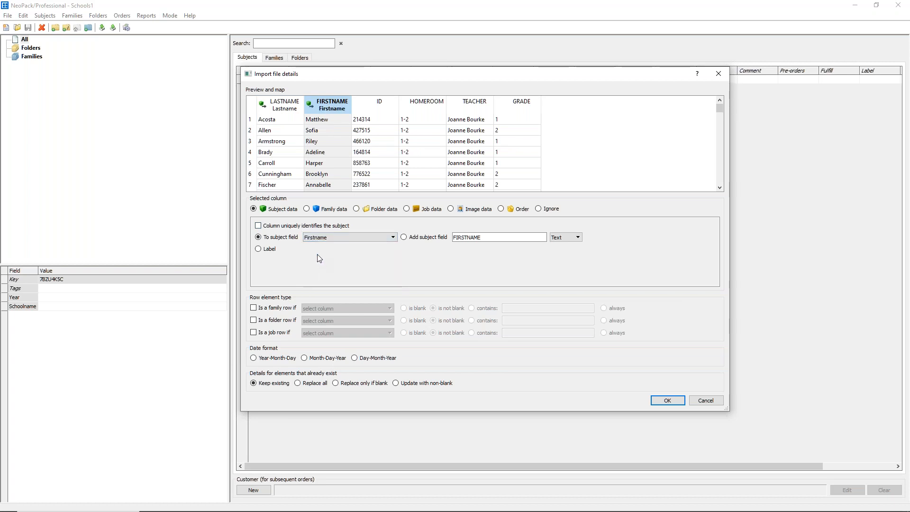
Map the ID column to the subject field ID and mark it as uniquely identifying the subject.
mouse_move(275, 509)
click(382, 103)
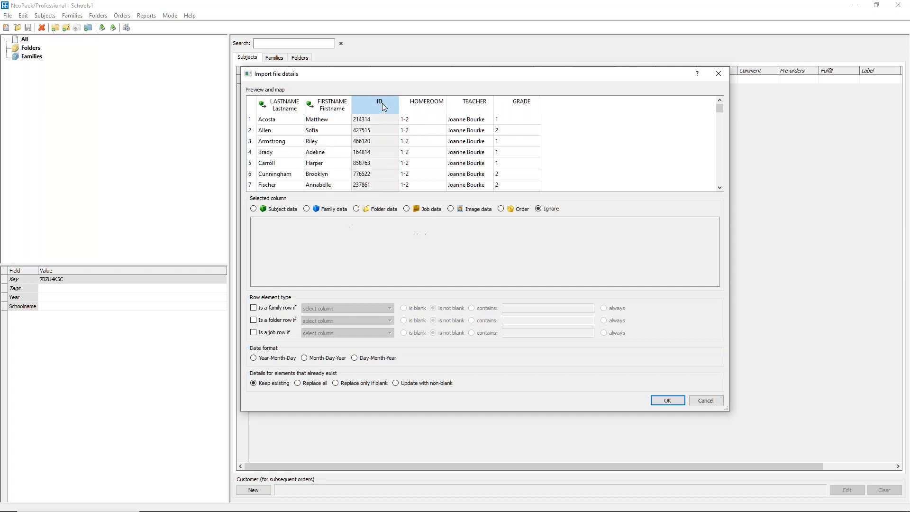
click(282, 210)
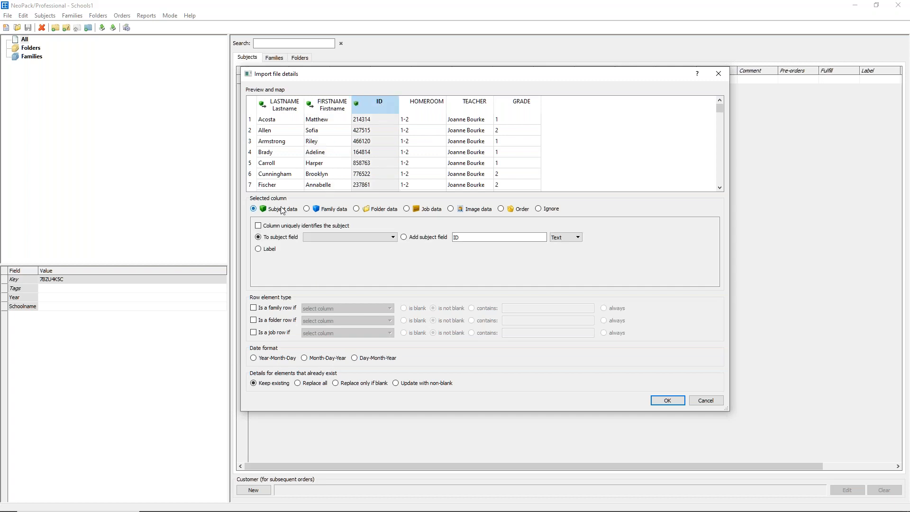
click(259, 226)
click(339, 234)
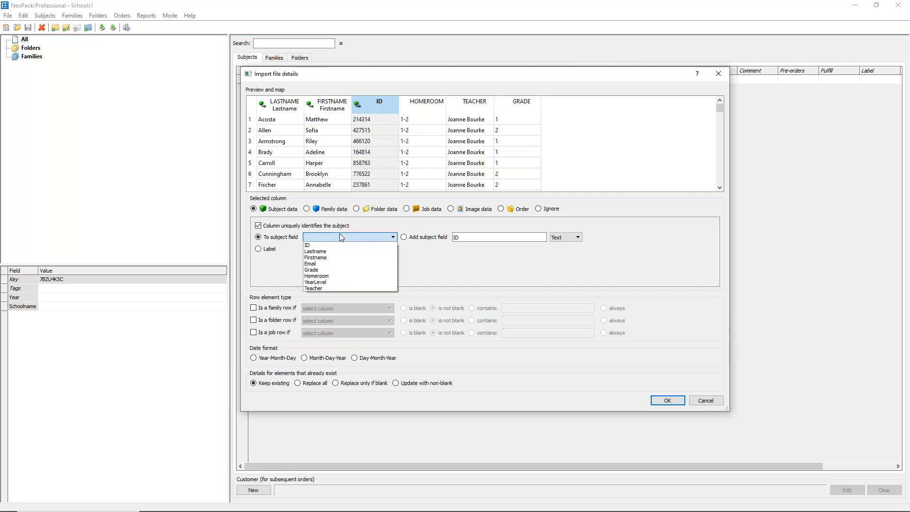
click(322, 245)
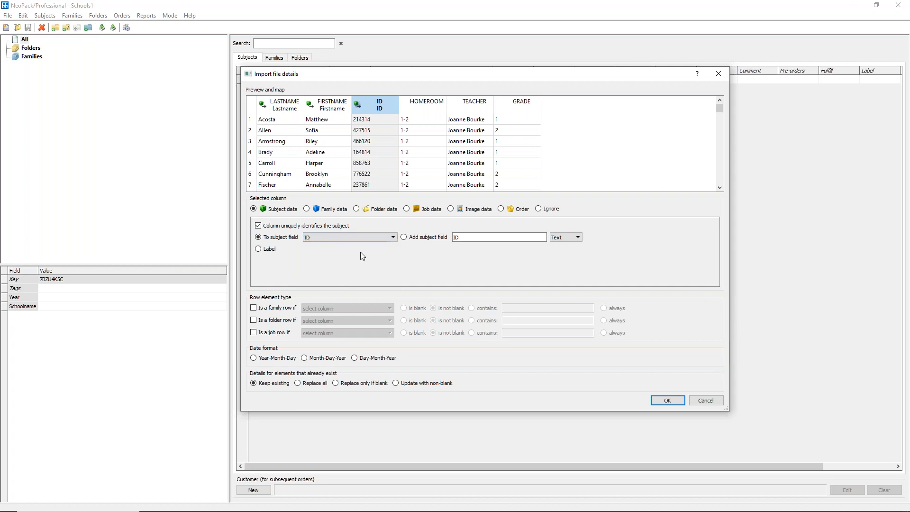
Map the HOMEROOM column as subject data to the subject field Homeroom.
click(433, 107)
click(285, 209)
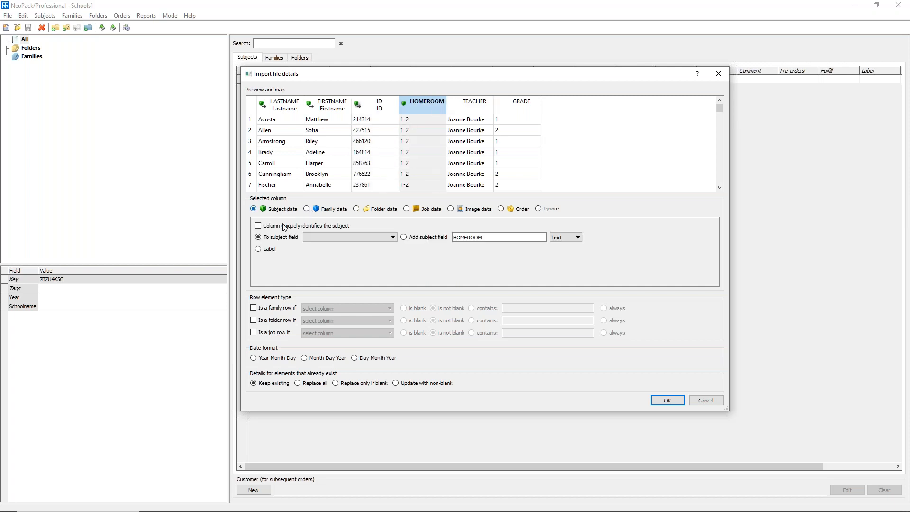
click(324, 237)
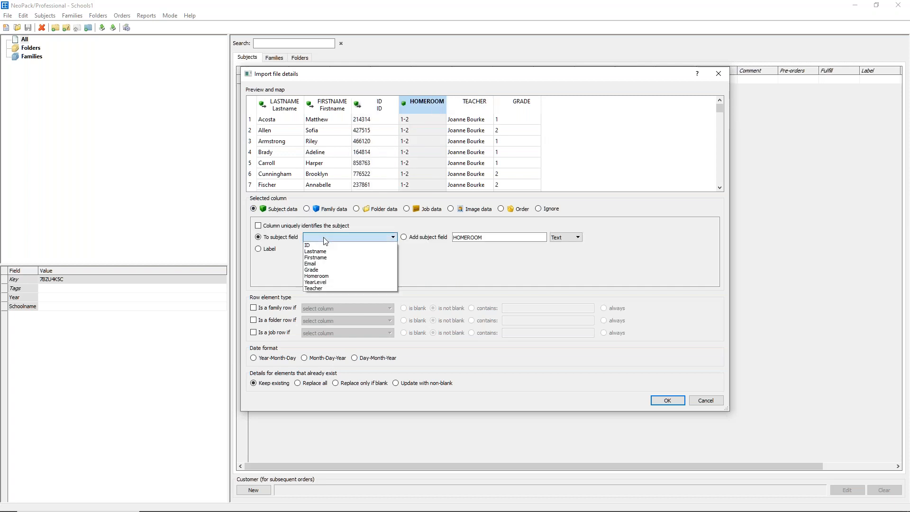
click(315, 277)
Map the TEACHER column as folder data that uniquely identifies the folder and is the folder name.
click(474, 105)
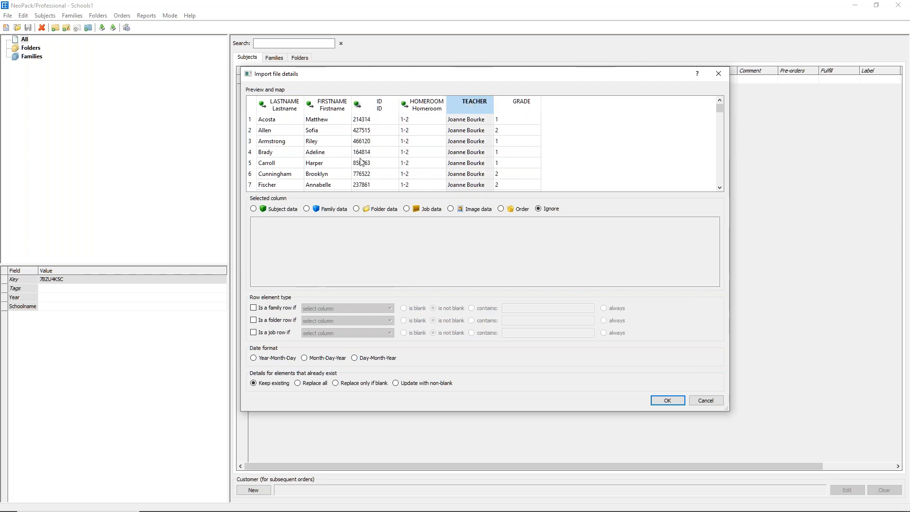
click(358, 211)
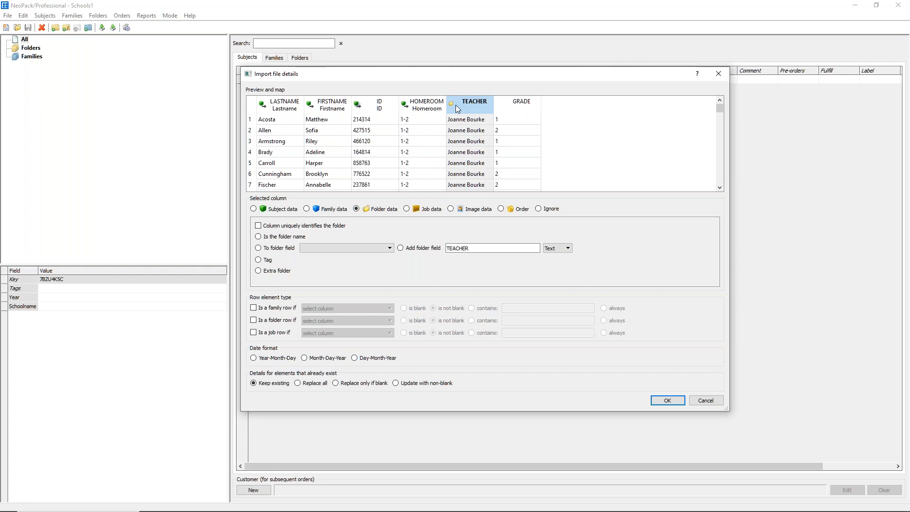
click(278, 229)
click(264, 238)
Map the GRADE column as subject data to the subject field Grade and run the import.
click(516, 104)
click(270, 210)
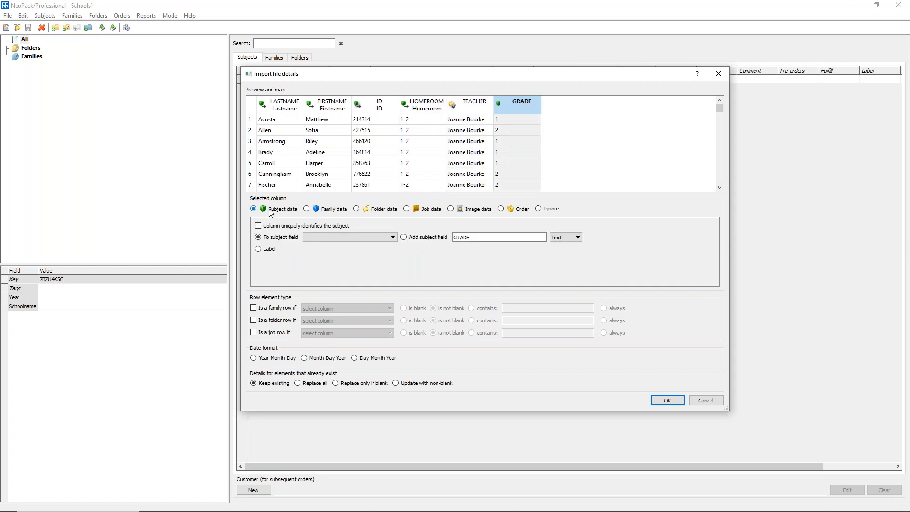
click(323, 238)
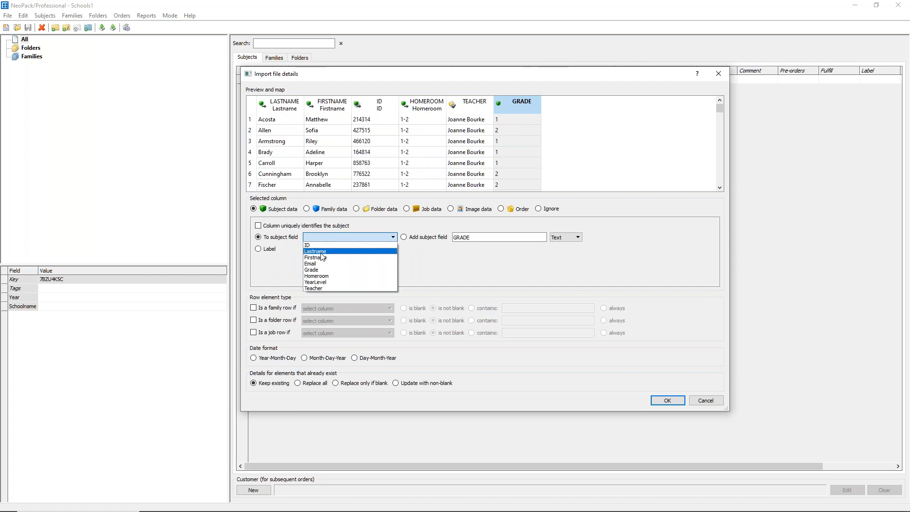
click(317, 269)
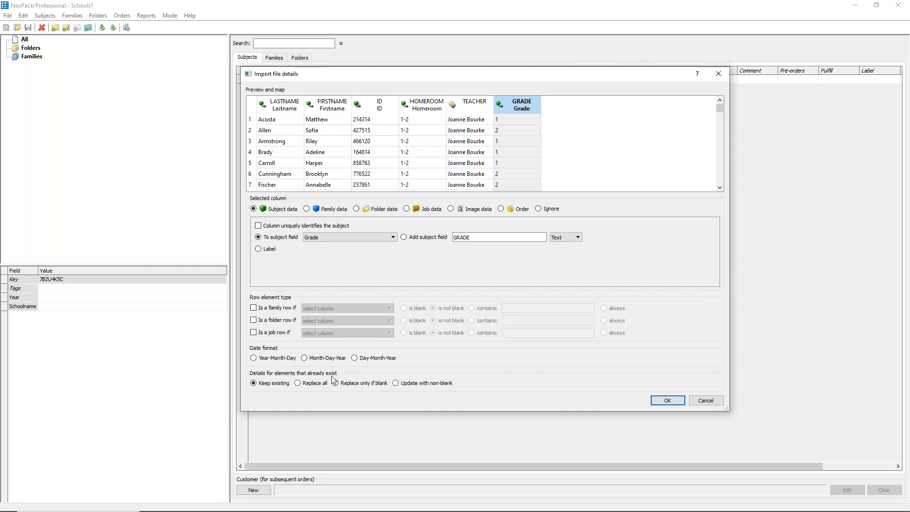
click(667, 401)
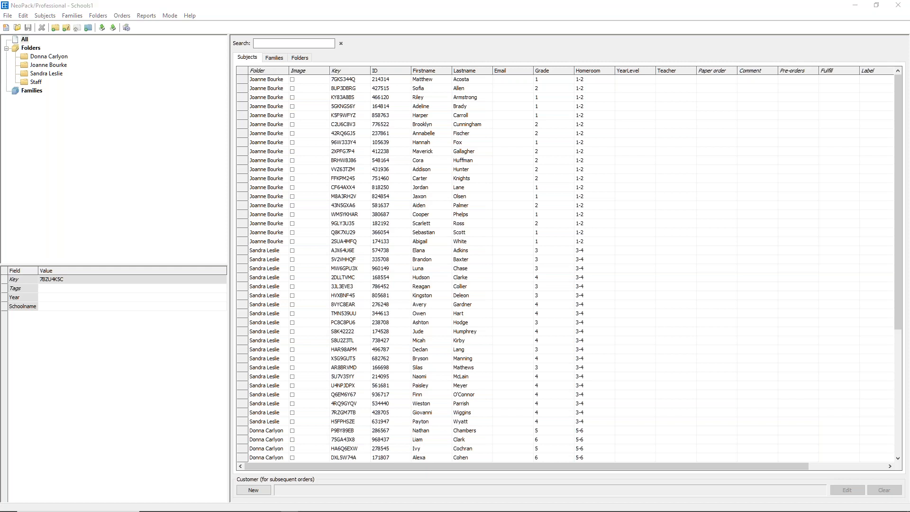
Try to re-import School1.csv with the TEACHER column mapped to the subject field Teacher, replacing existing details only if blank.
click(397, 182)
double_click(396, 182)
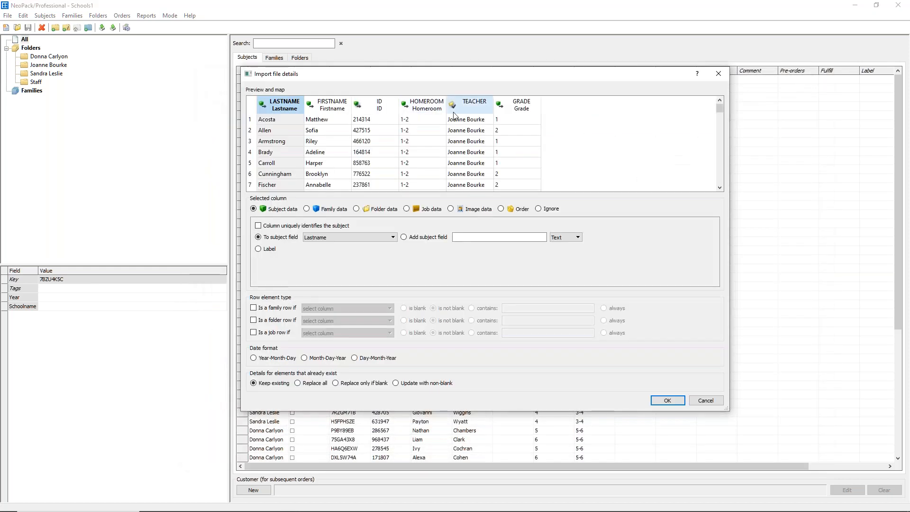
drag(448, 75, 419, 157)
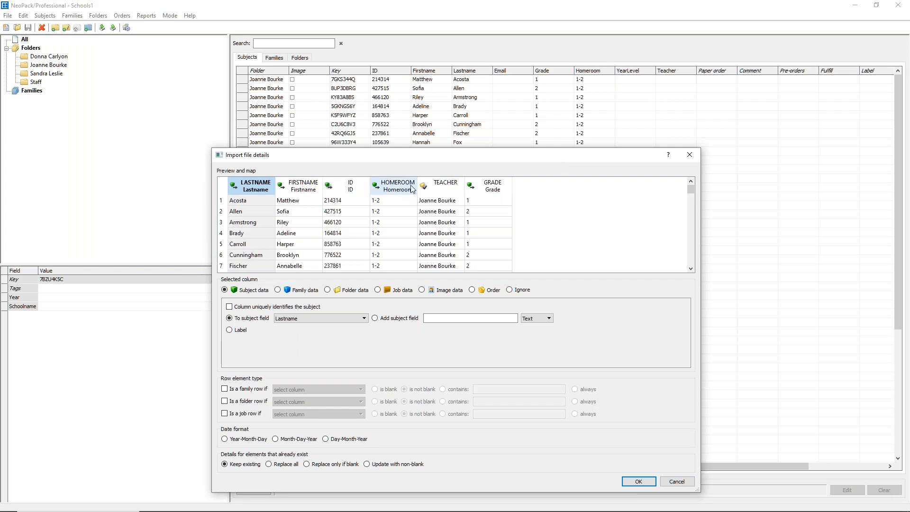
click(443, 187)
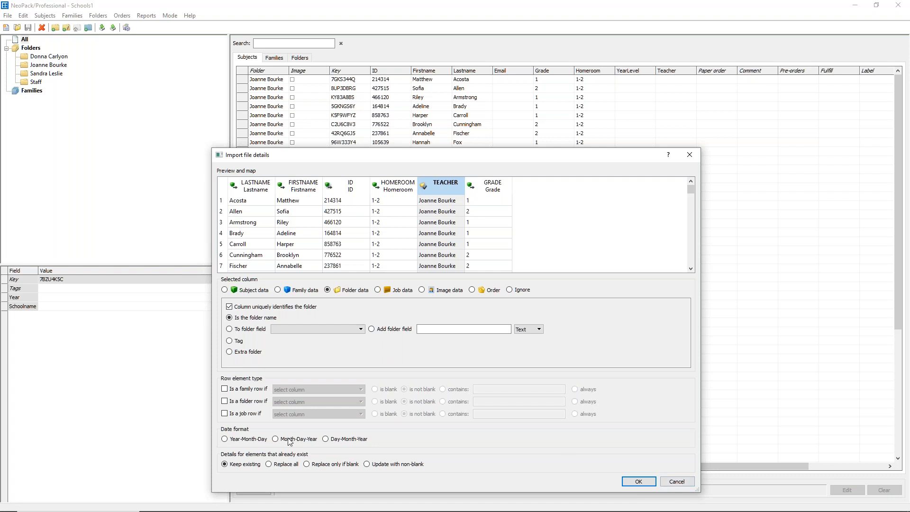
click(349, 465)
click(225, 290)
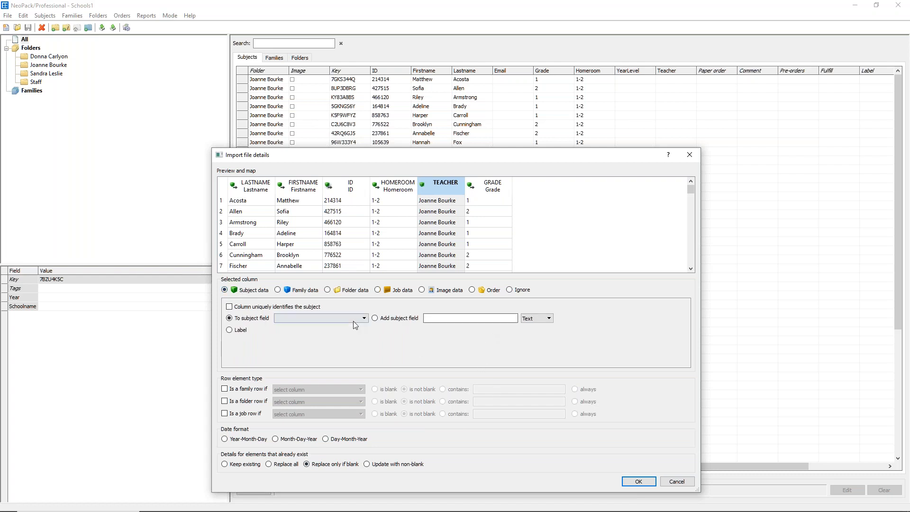
click(327, 318)
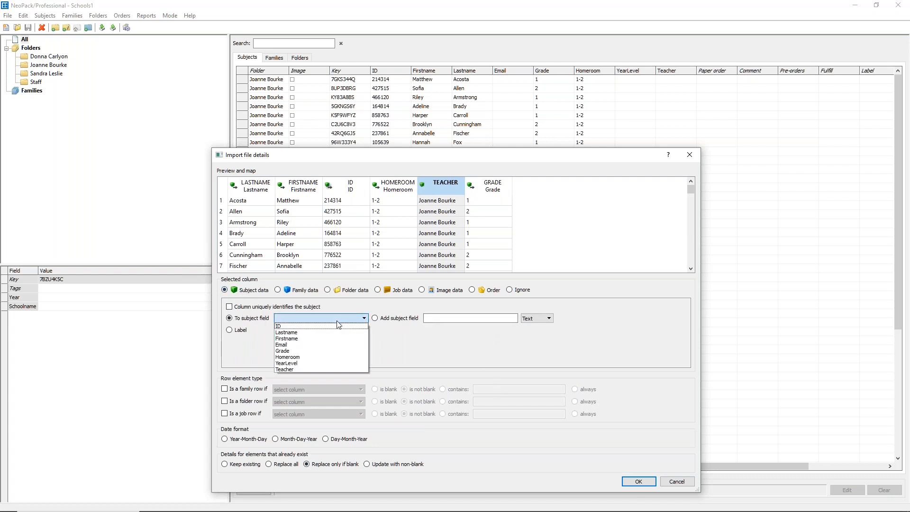
click(295, 368)
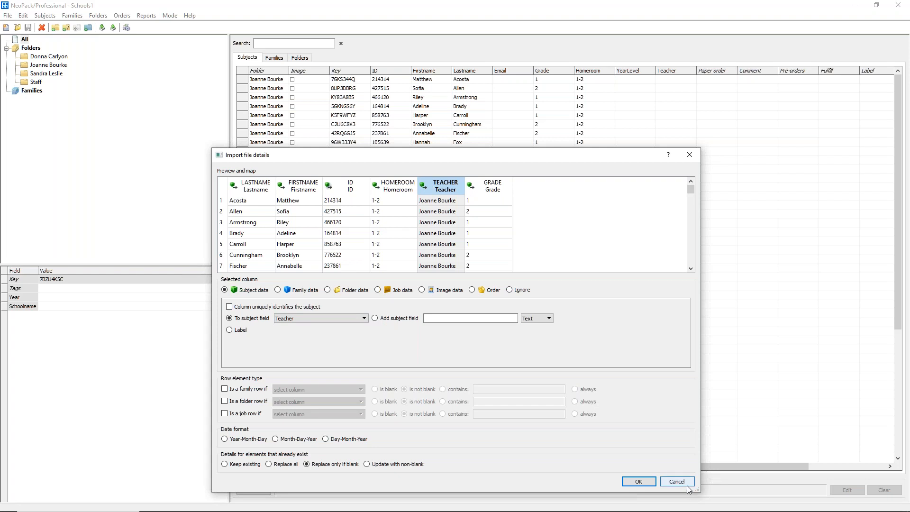
click(638, 481)
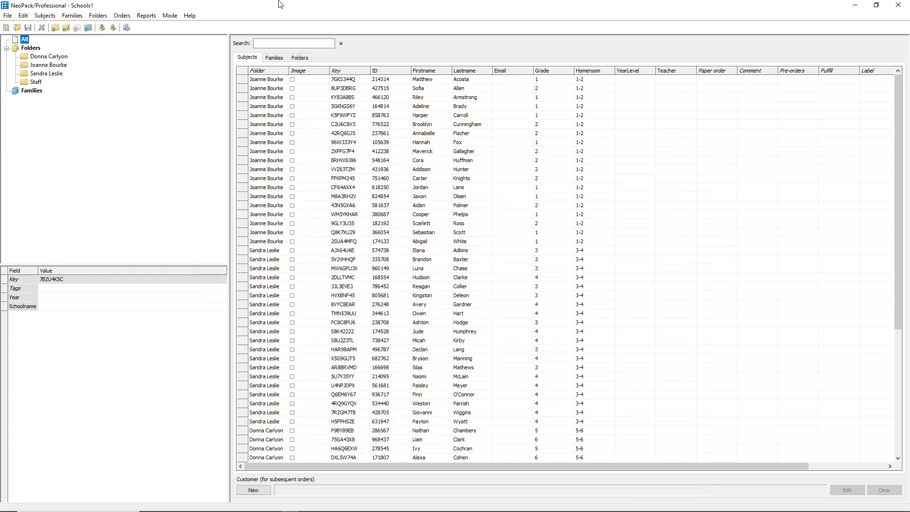
click(44, 15)
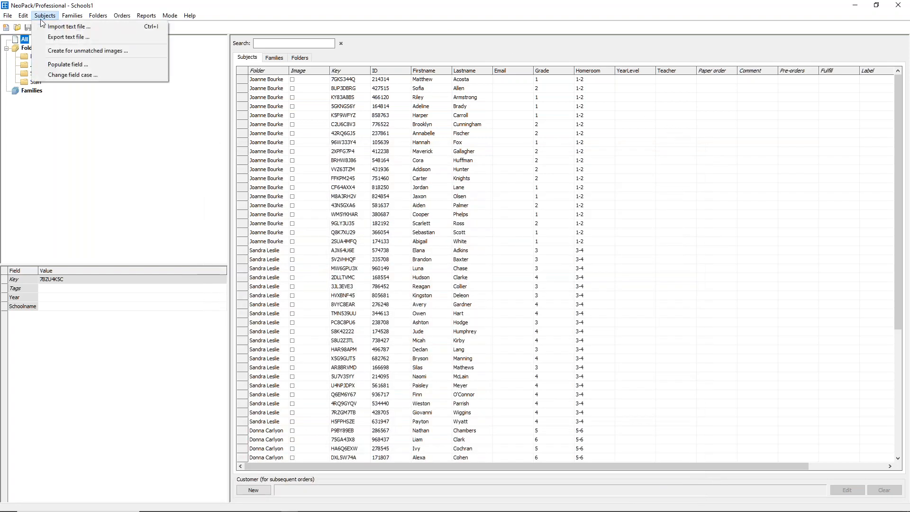
click(55, 65)
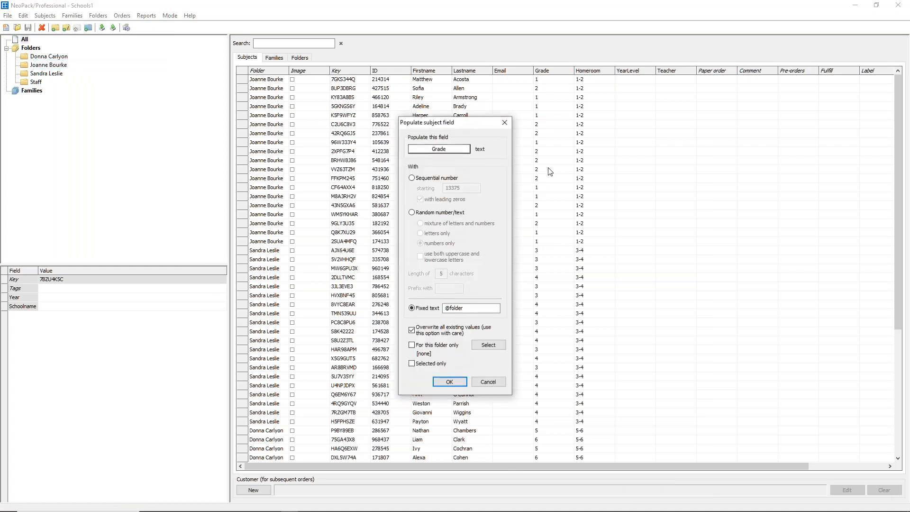
click(438, 150)
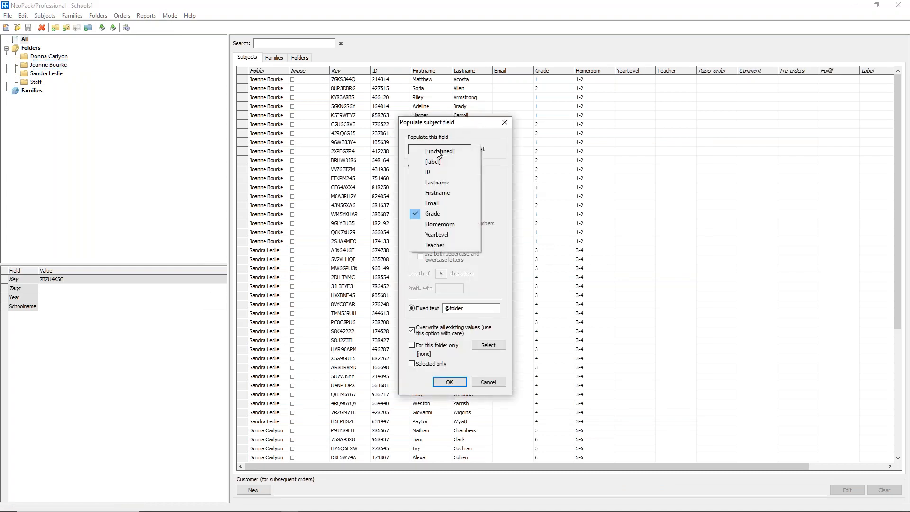
click(433, 245)
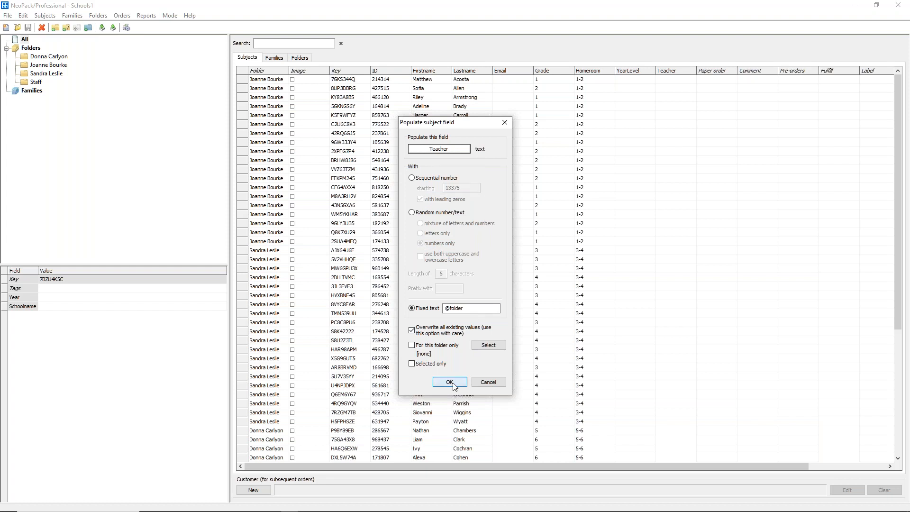
click(450, 382)
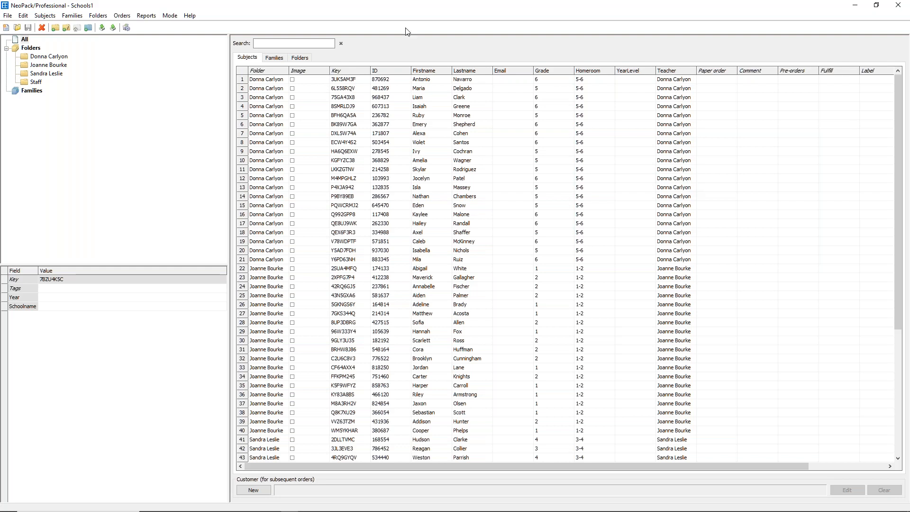
Delete all folders from the Schools1 job.
click(25, 39)
click(302, 59)
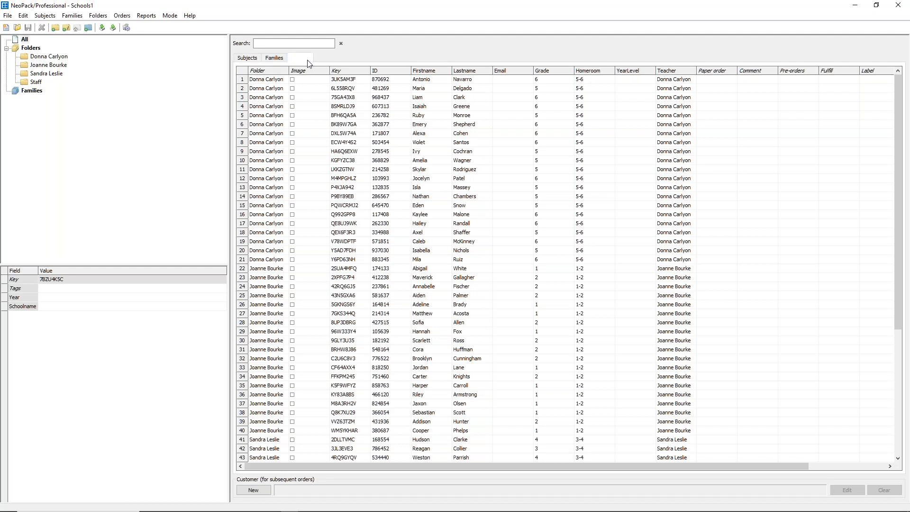
click(278, 89)
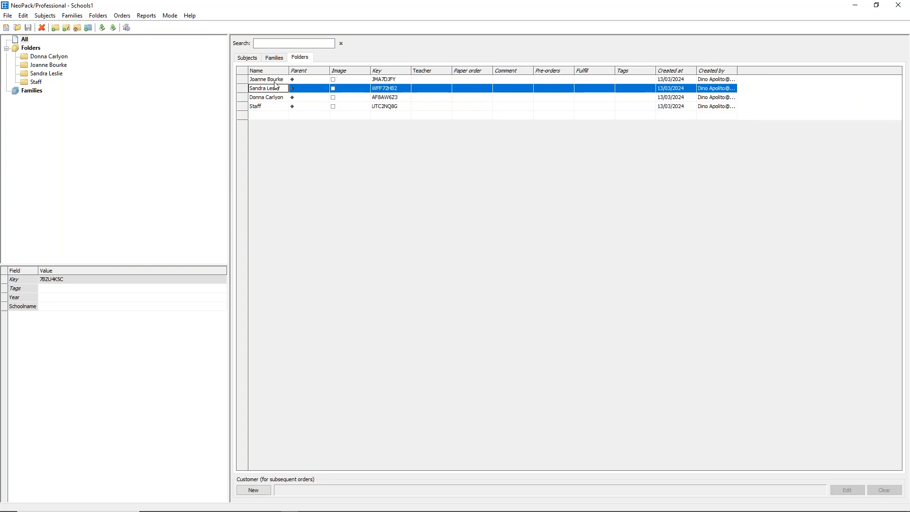
key(ctrl+a)
click(42, 28)
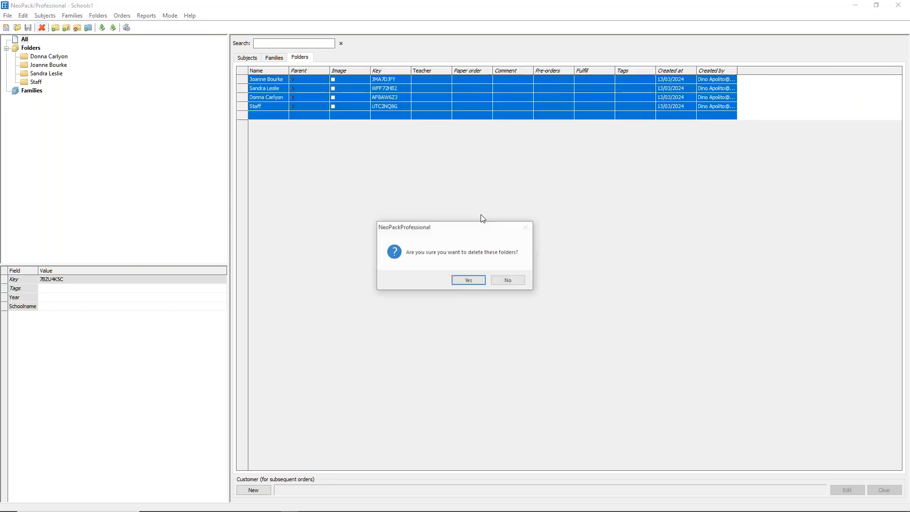
click(468, 281)
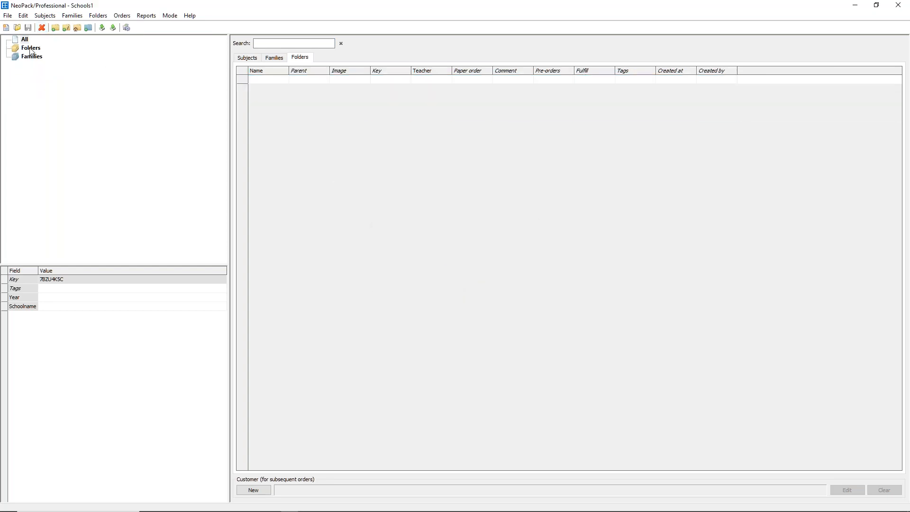
Delete all subjects from the Schools1 job.
click(258, 60)
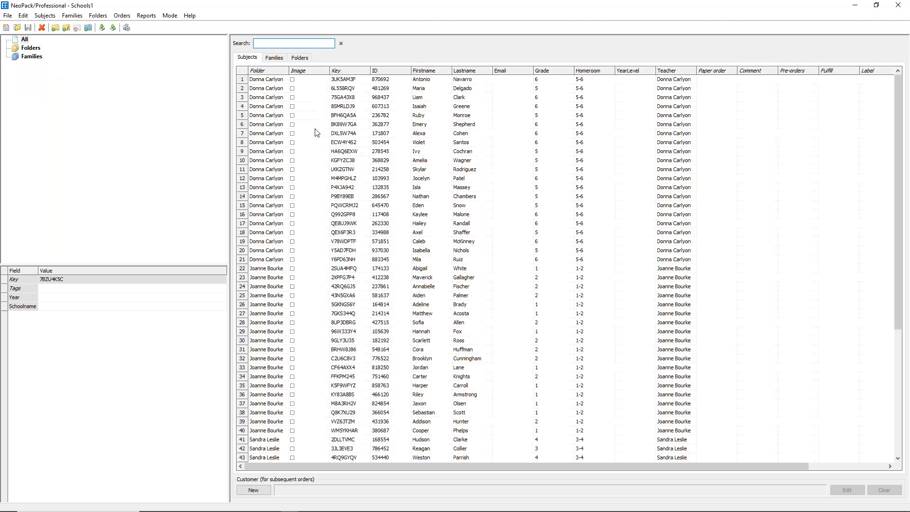
click(316, 125)
key(ctrl+a)
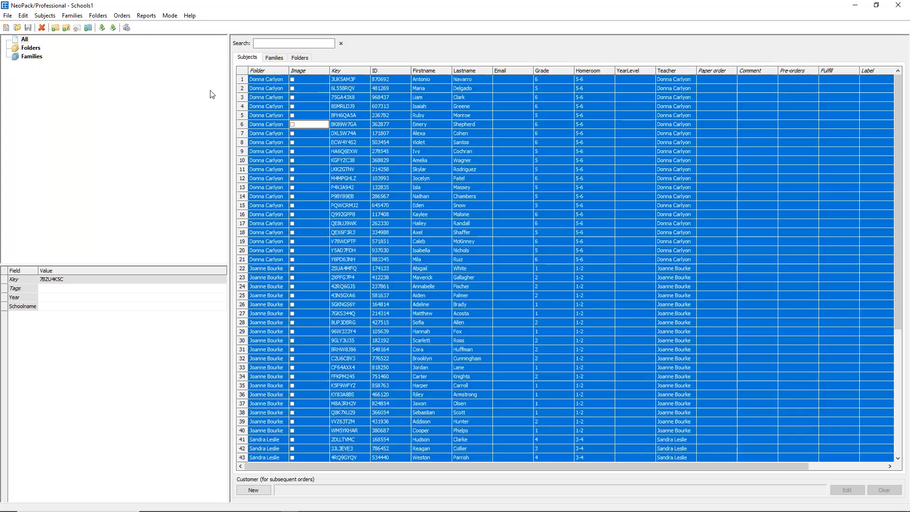
click(42, 27)
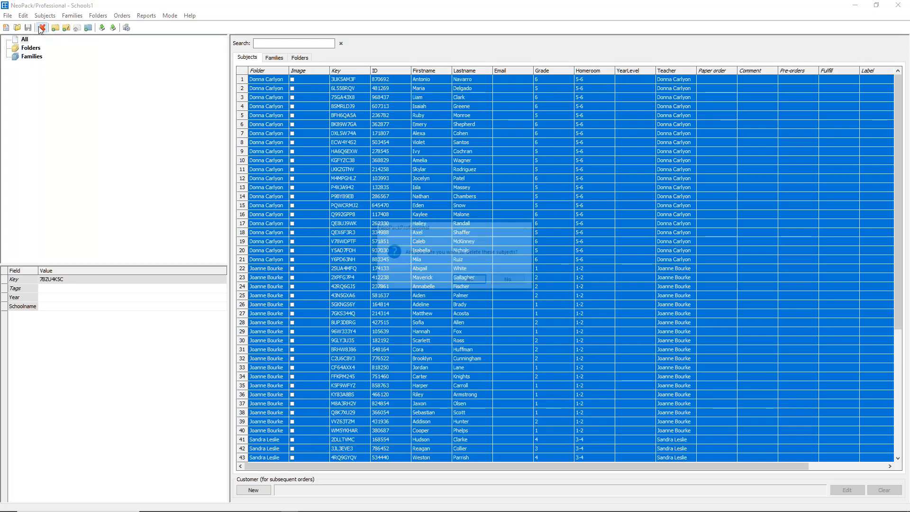
click(470, 281)
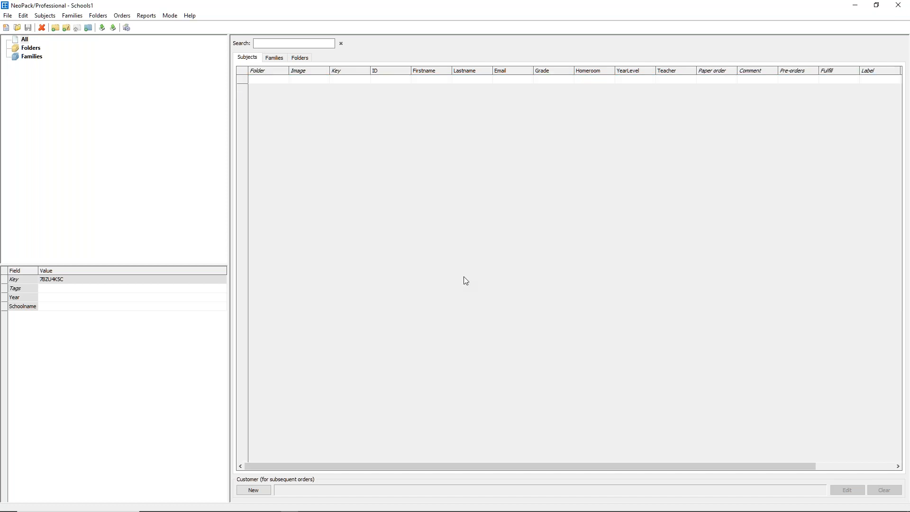
click(25, 39)
Create a new job named sport1 under the Sports account.
click(6, 28)
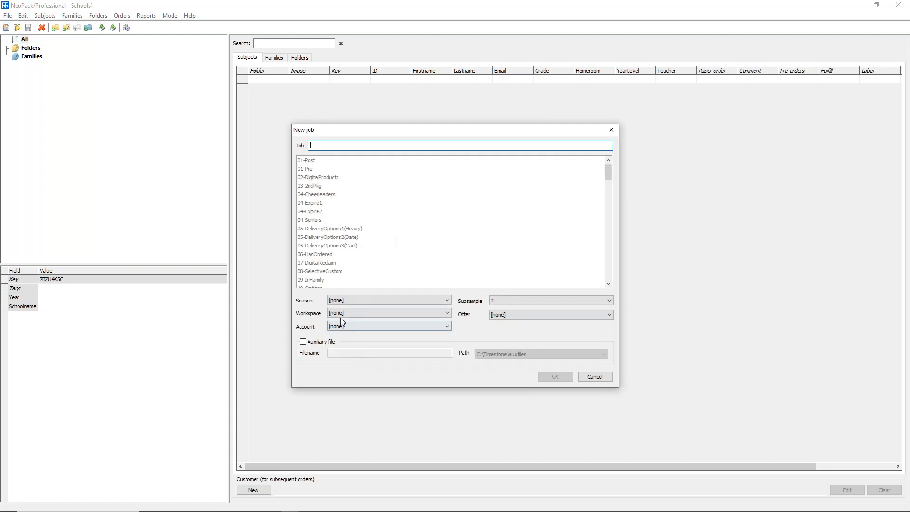
click(339, 326)
click(337, 347)
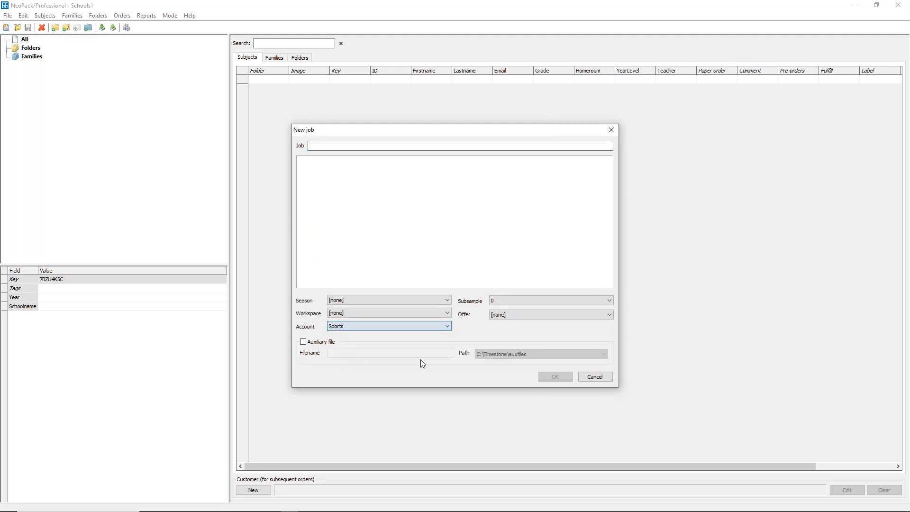
click(333, 147)
text(sport1)
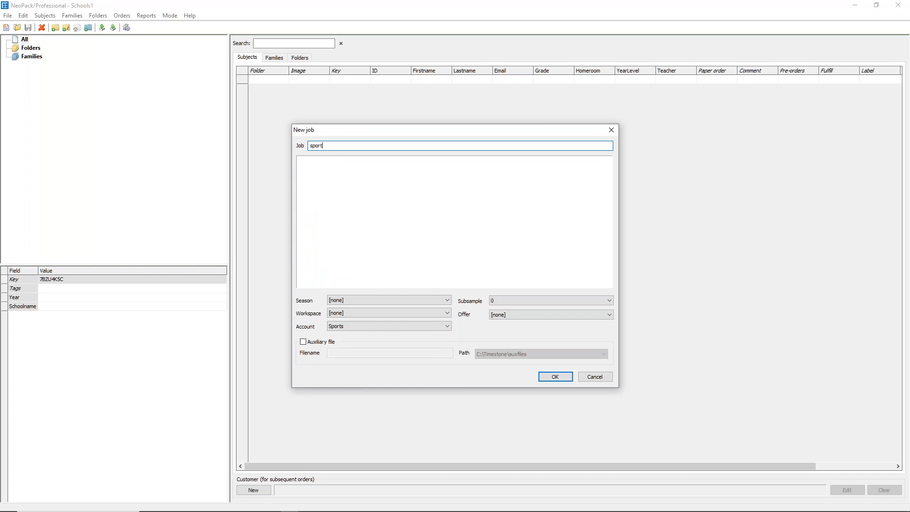
click(558, 380)
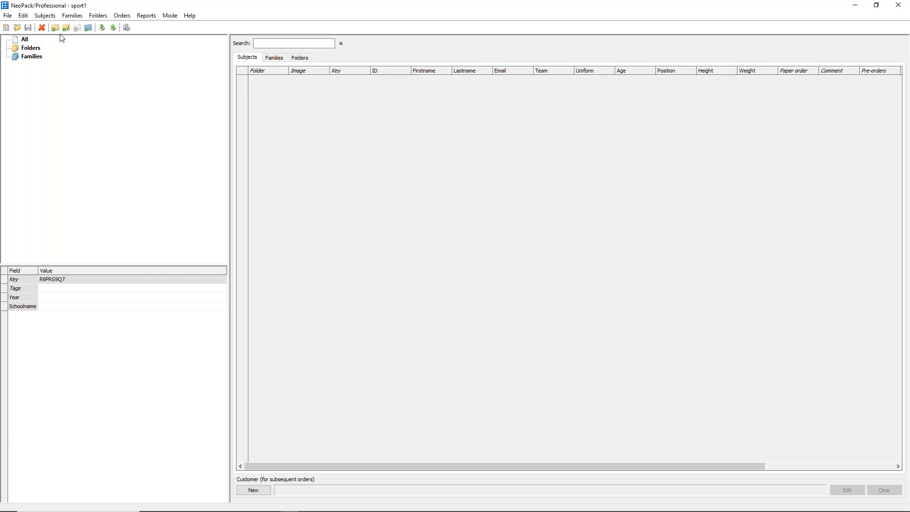
Load Sport1.csv from the Betelgeuse folder as a text file import into the sport1 job.
click(23, 40)
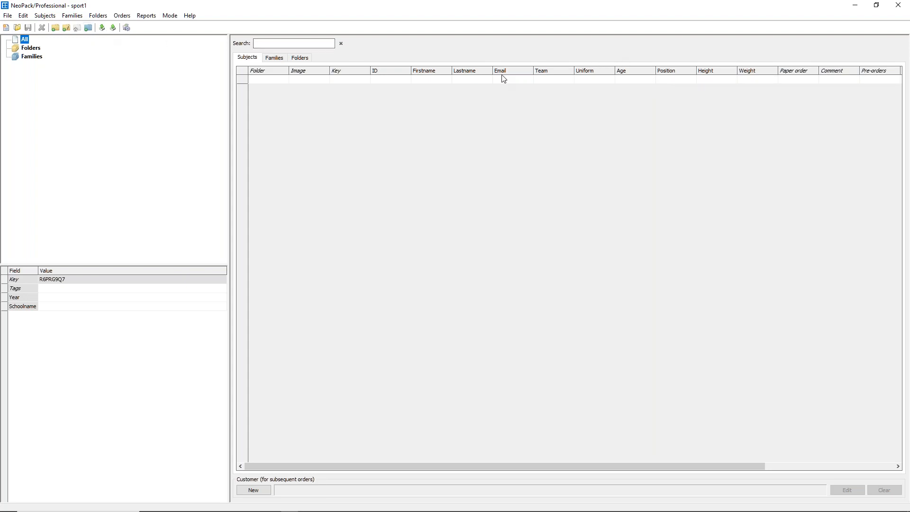
key(ctrl+i)
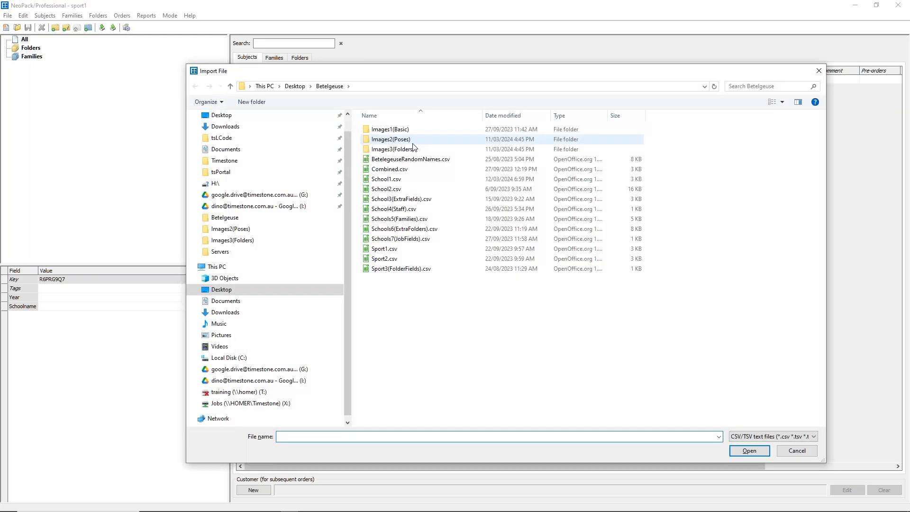
click(391, 250)
double_click(391, 251)
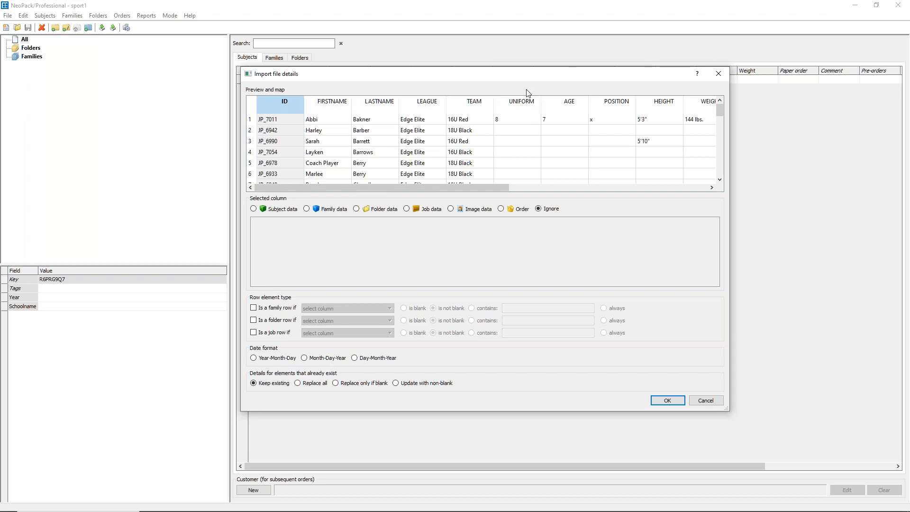
Map the ID column to the ID subject field and mark it as uniquely identifying the subject.
click(253, 209)
click(265, 229)
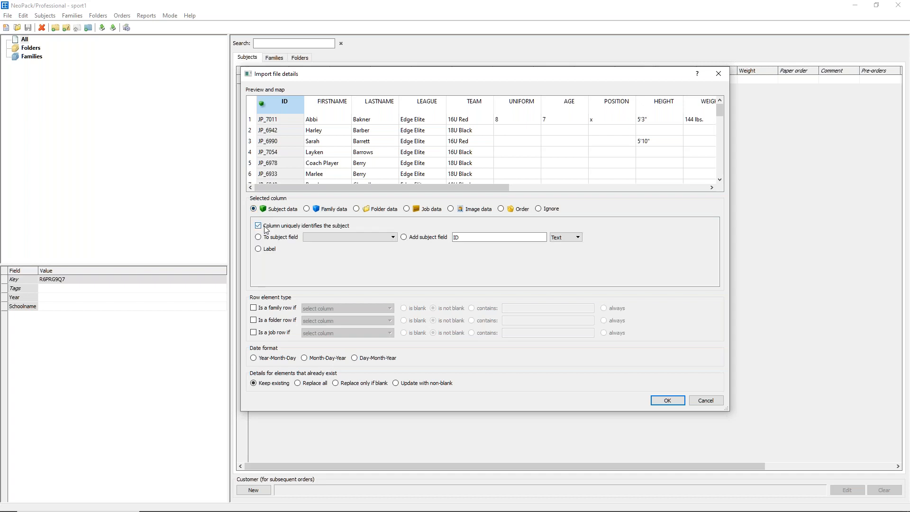
click(275, 237)
click(326, 237)
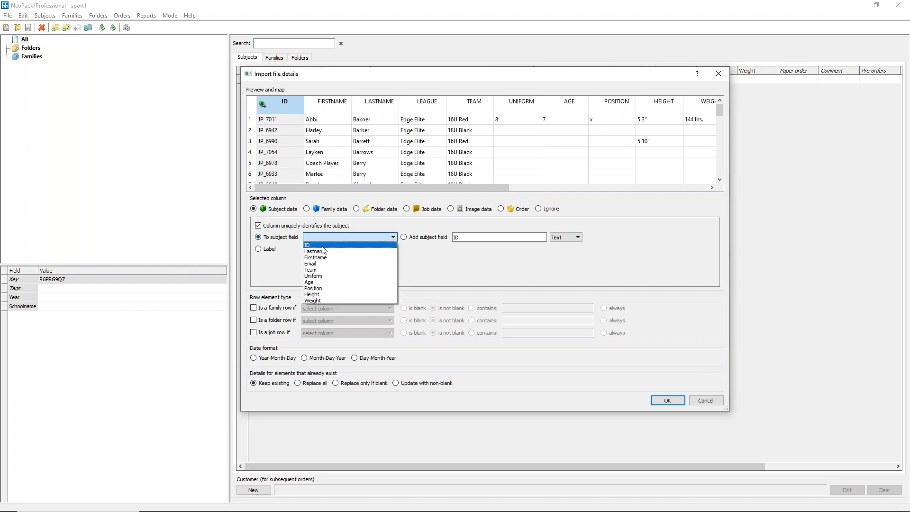
click(325, 249)
Map the FIRSTNAME column to the Firstname subject field and the LASTNAME column to the Lastname subject field.
click(328, 106)
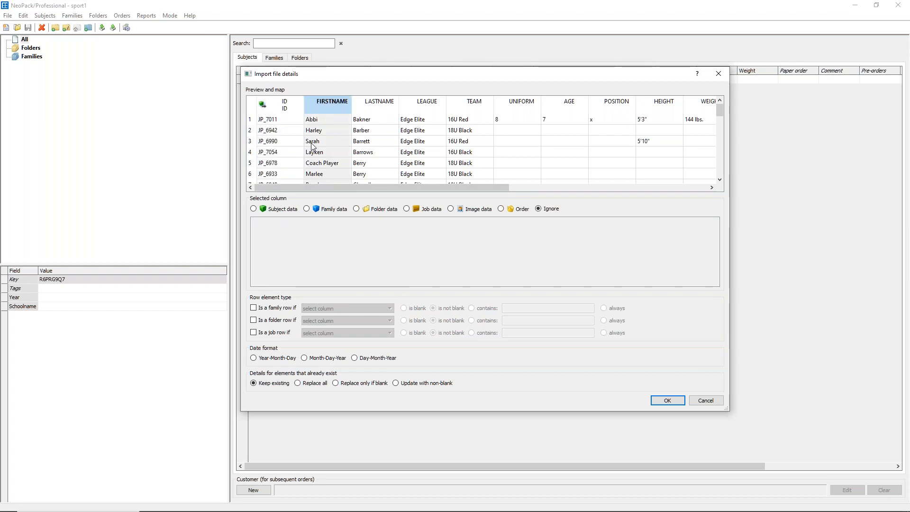
click(278, 212)
click(312, 237)
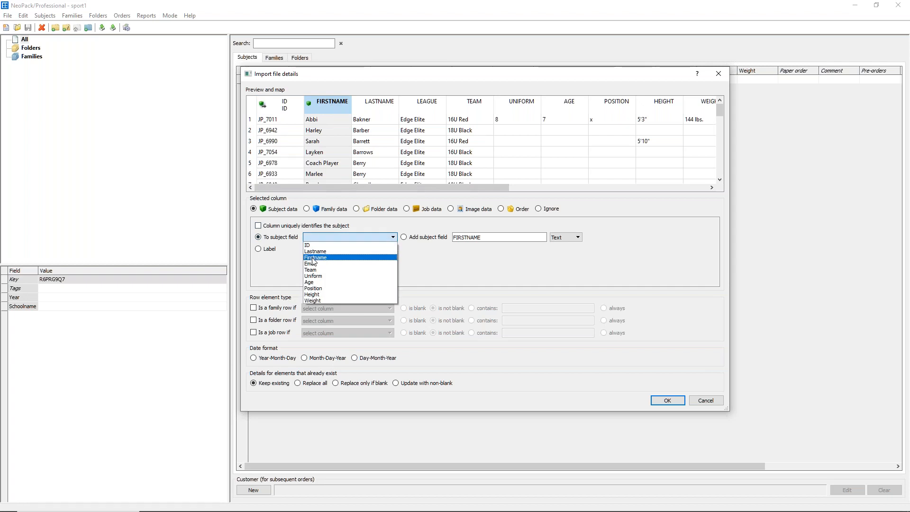
click(315, 257)
click(383, 107)
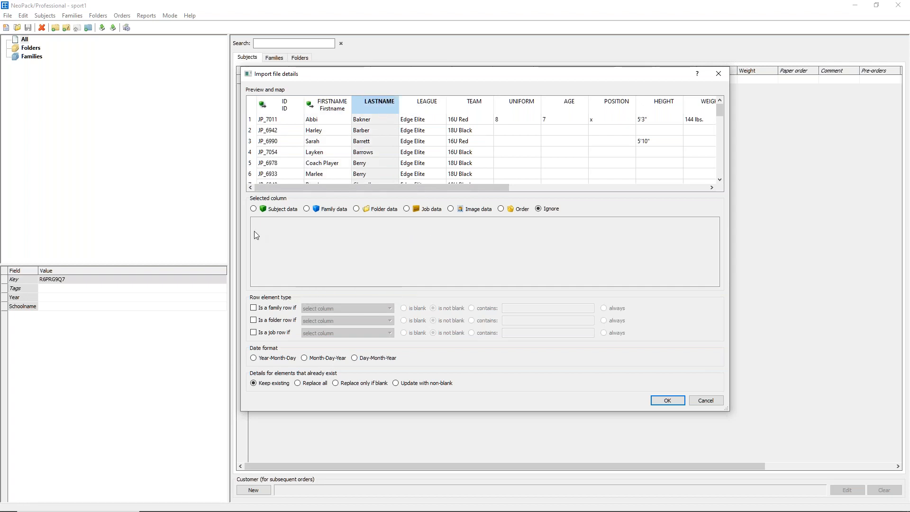
click(275, 210)
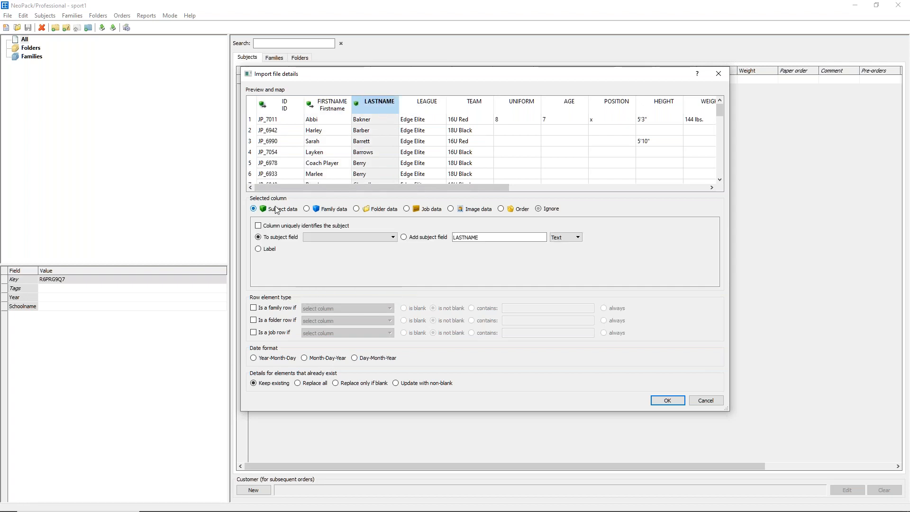
click(318, 237)
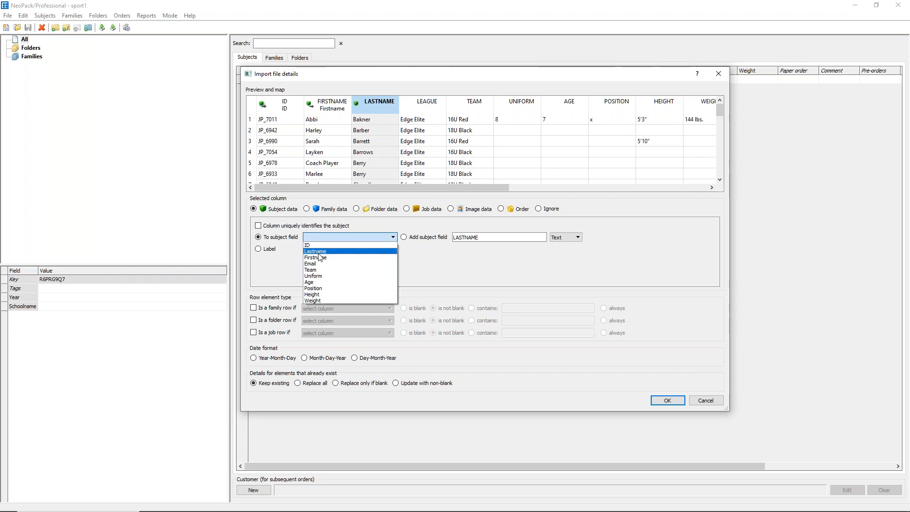
click(318, 253)
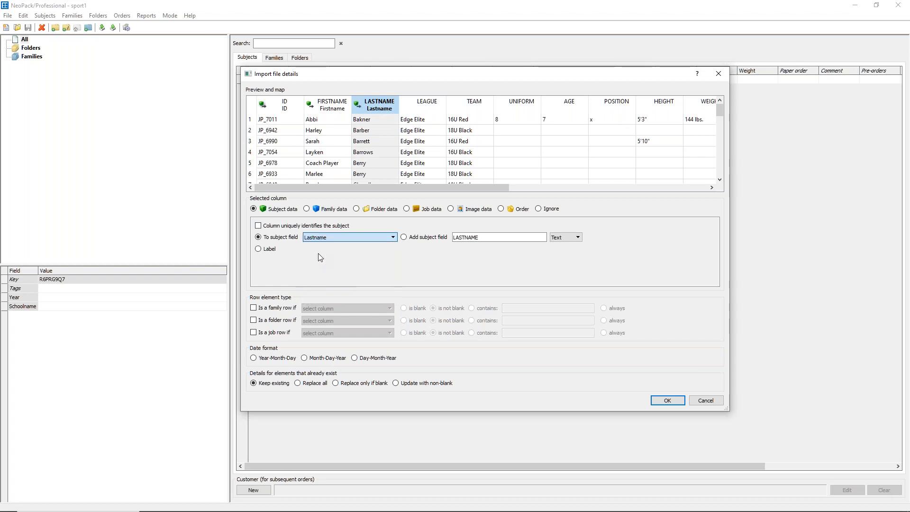
Set the LEAGUE column to subject data and add it as a new text subject field named LEAGUE.
click(419, 108)
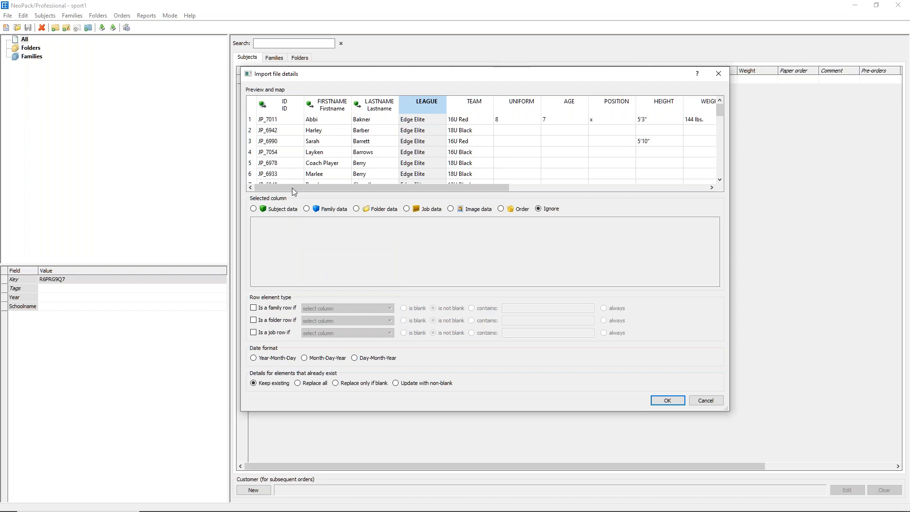
click(262, 210)
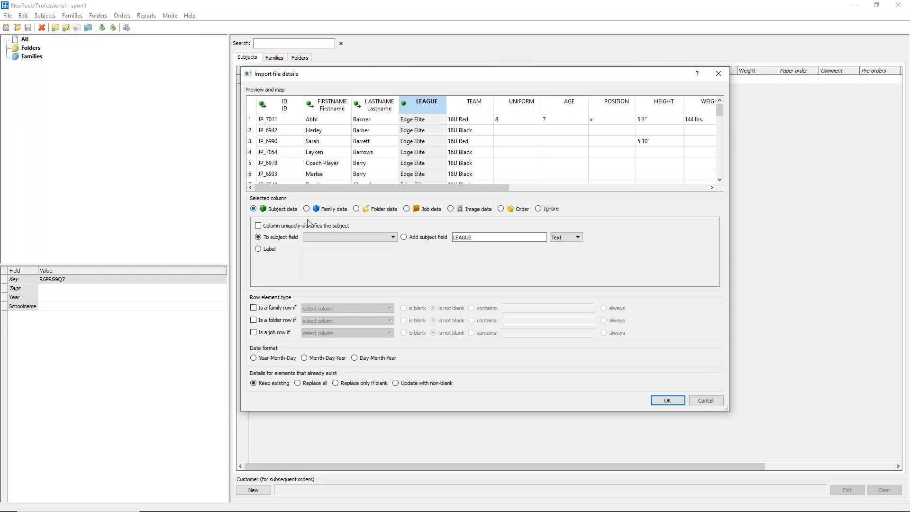
click(372, 238)
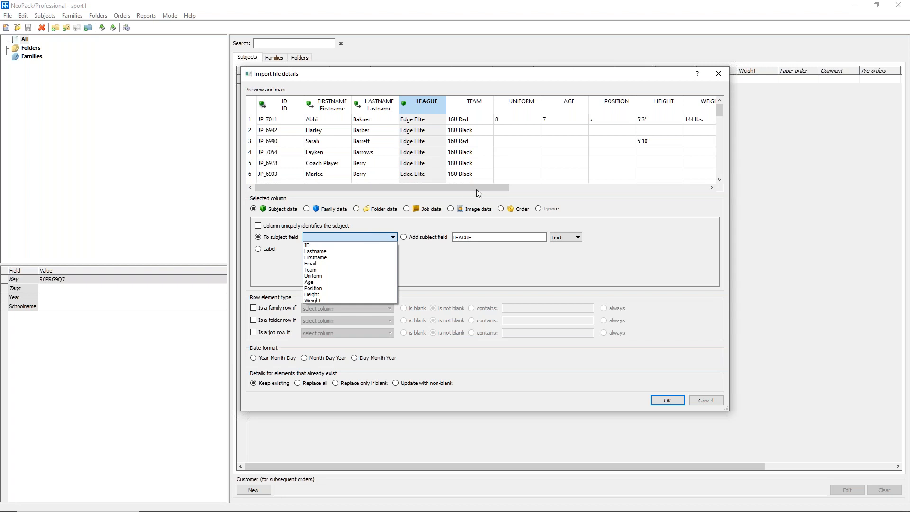
click(448, 275)
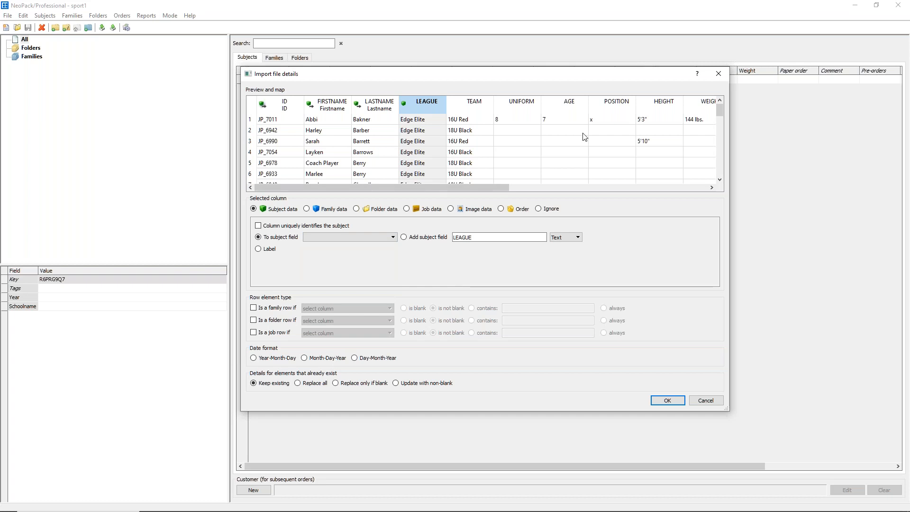
mouse_move(718, 109)
mouse_down()
mouse_move(718, 181)
mouse_move(722, 106)
mouse_up()
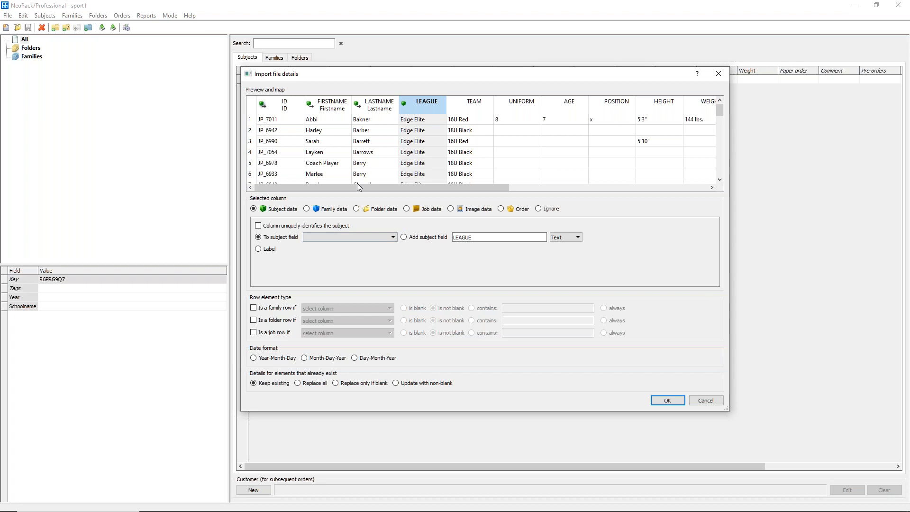
click(344, 241)
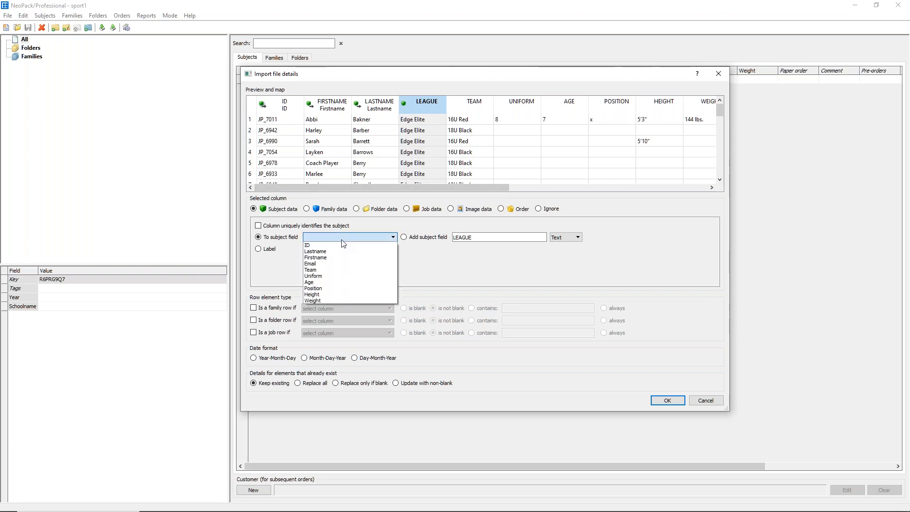
click(456, 276)
click(417, 237)
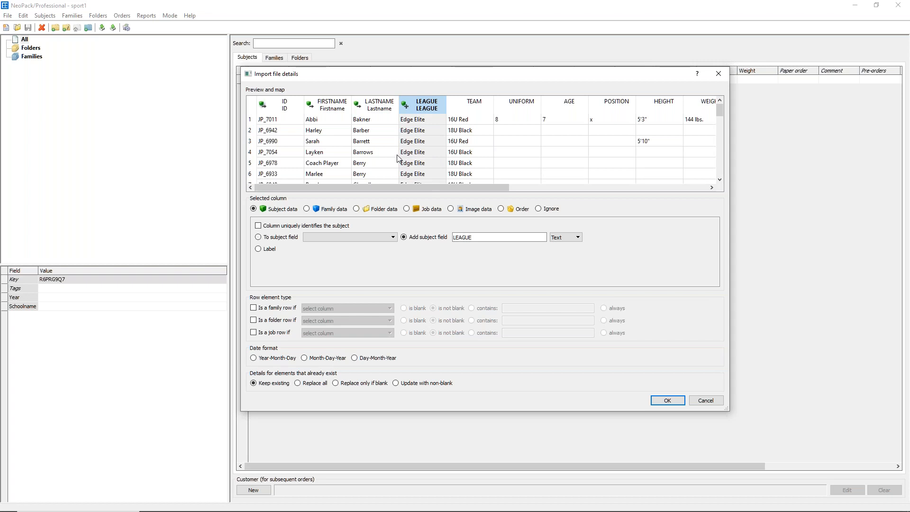
Try adding the LEAGUE column as a new job field, and switch the column back to subject data.
click(425, 211)
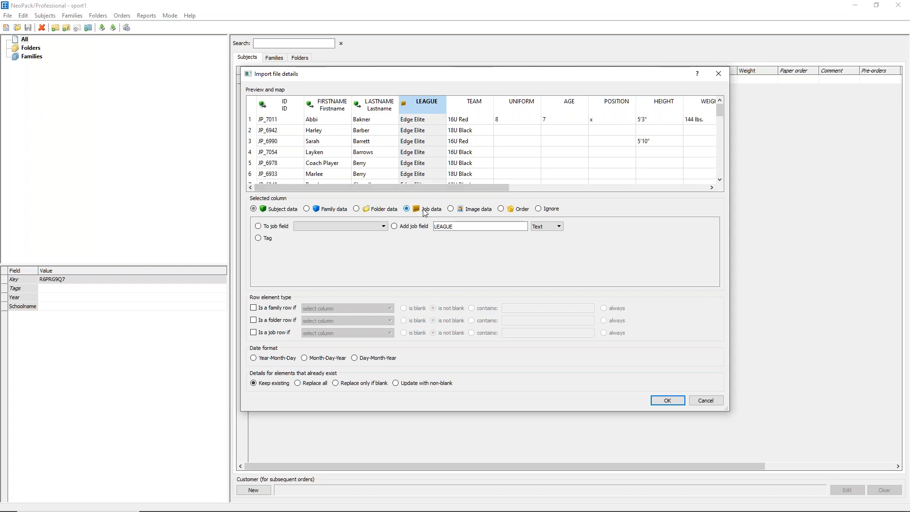
click(337, 227)
click(267, 228)
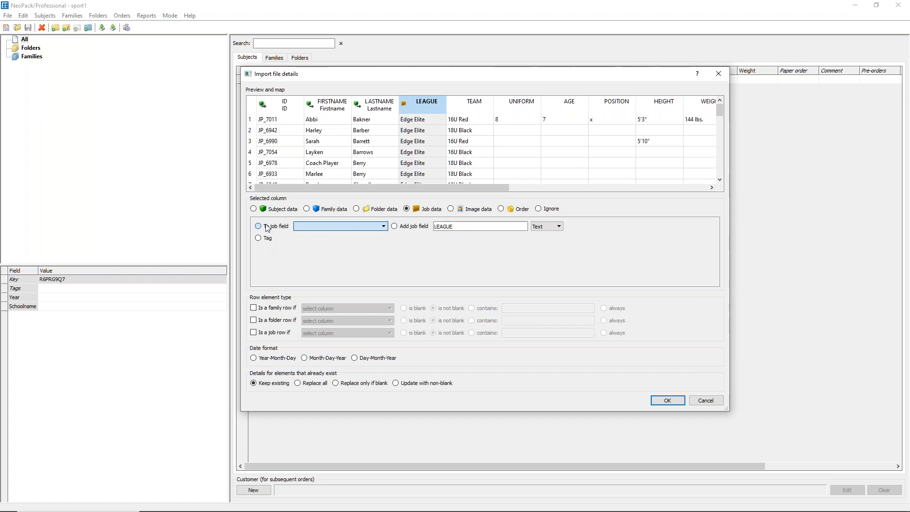
click(323, 224)
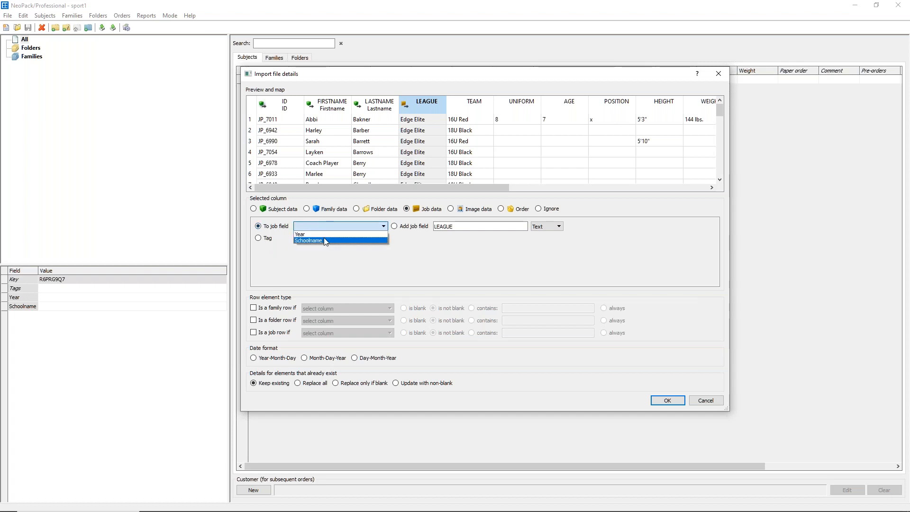
click(396, 227)
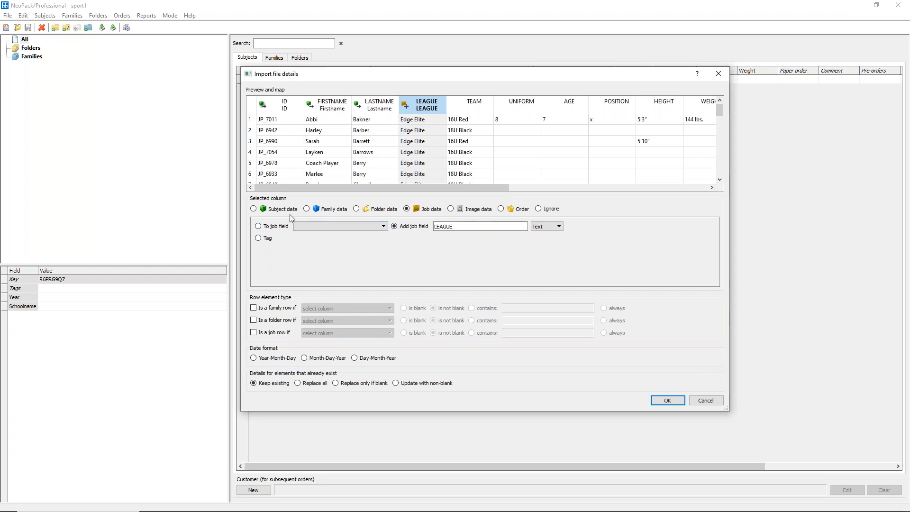
click(254, 209)
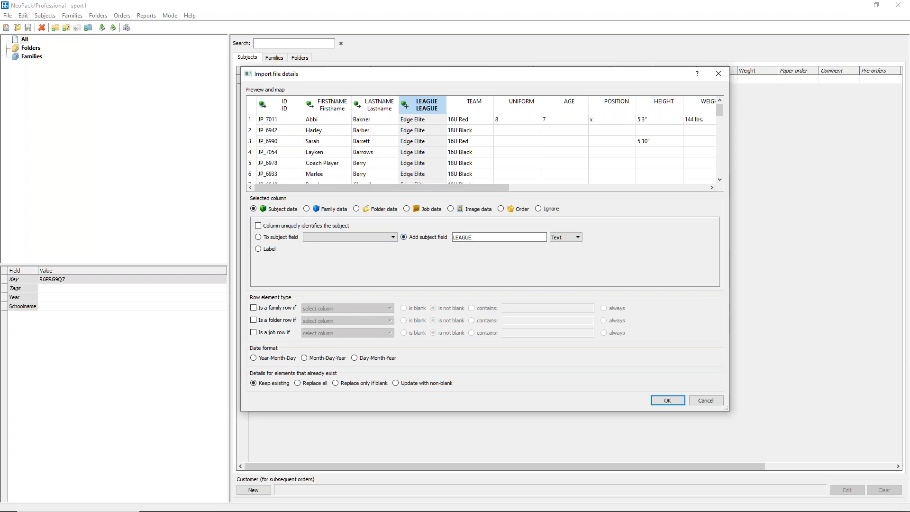
Use the TEAM column as the folder's unique identifier and name, and map the UNIFORM column to the Uniform subject field.
click(470, 105)
click(359, 209)
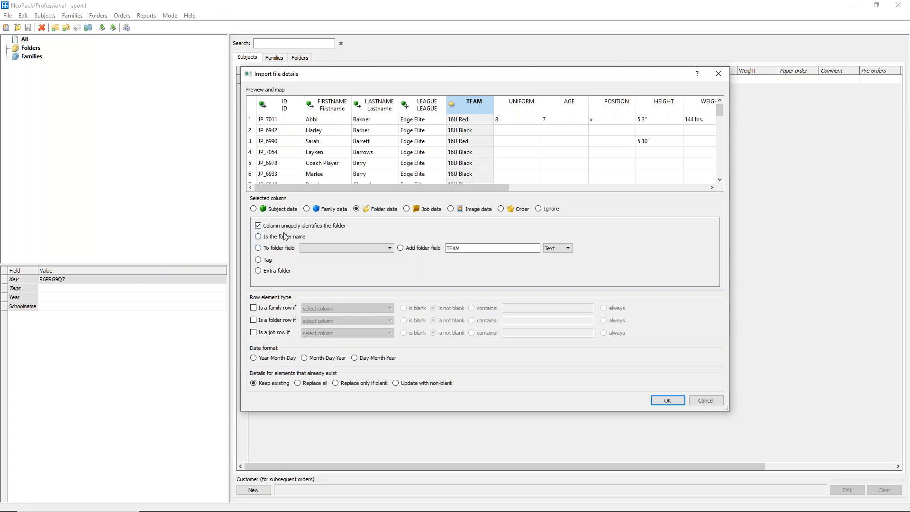
click(511, 107)
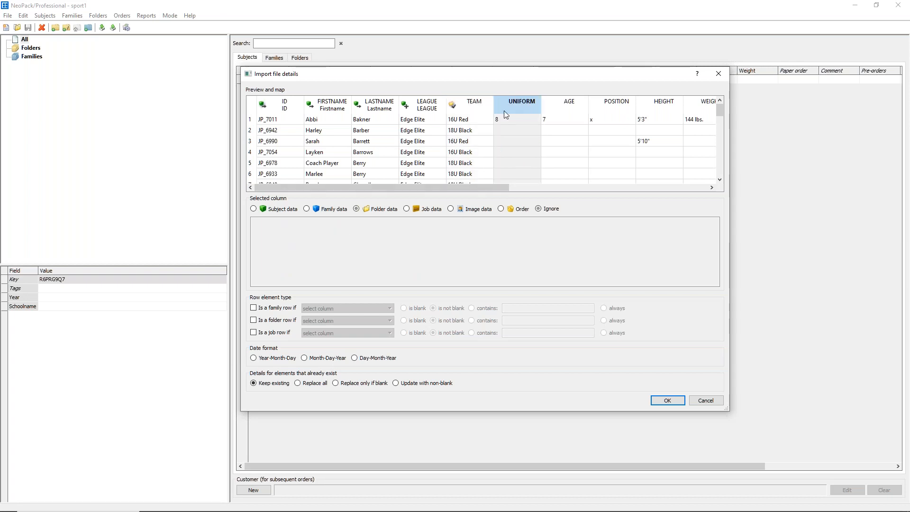
click(280, 209)
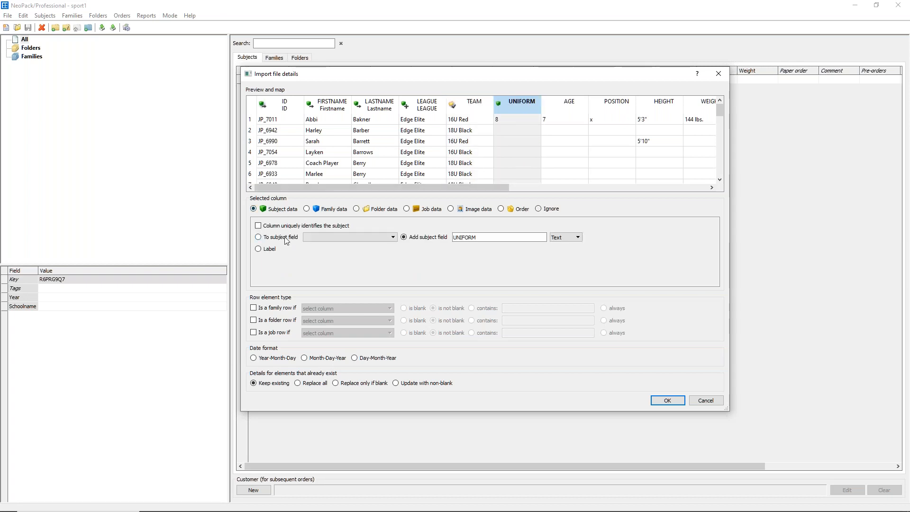
click(324, 239)
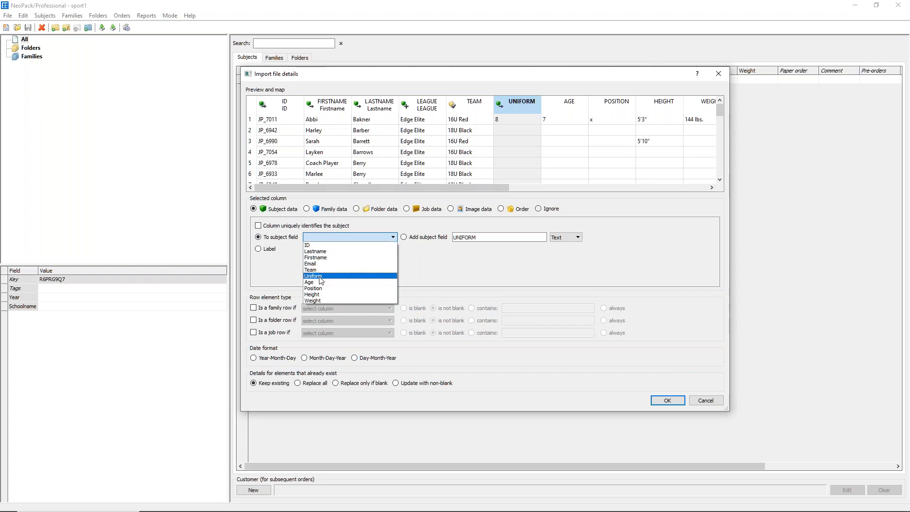
click(321, 277)
Map the AGE column to the Age subject field and the POSITION column to the Position subject field.
click(560, 102)
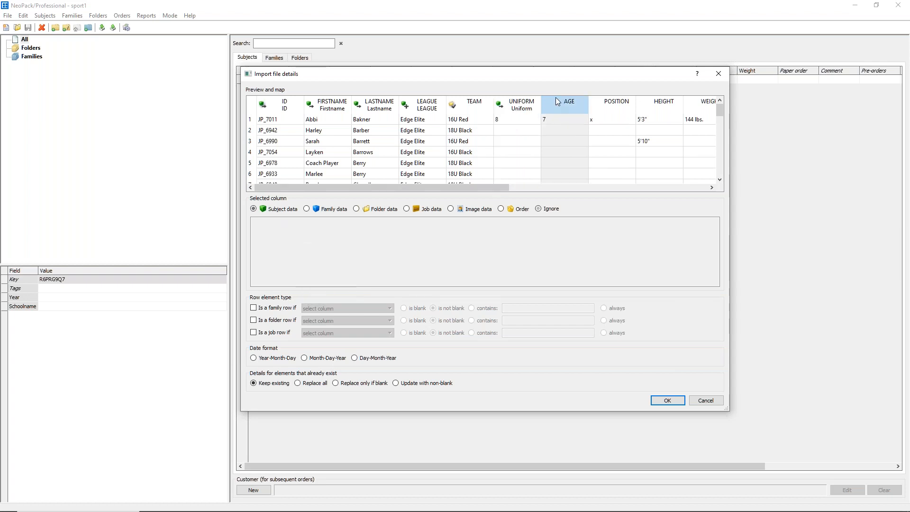
click(260, 209)
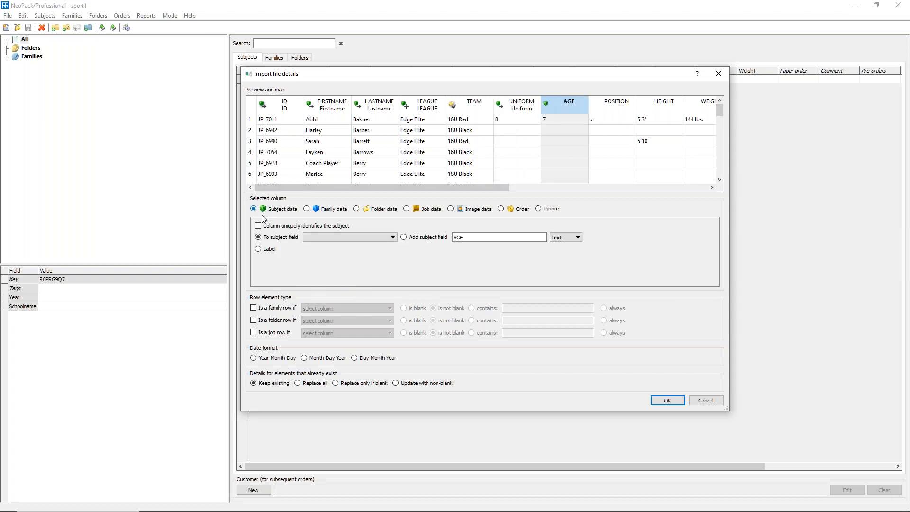
click(323, 238)
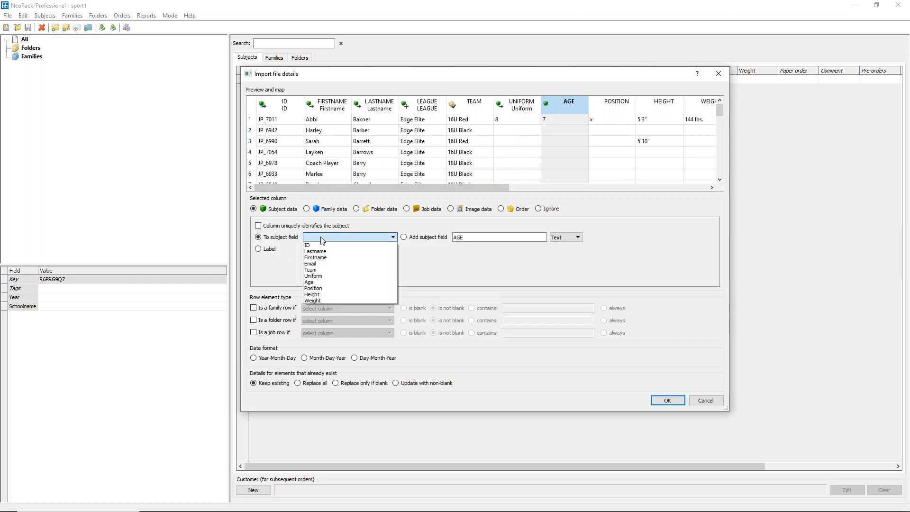
click(319, 283)
click(614, 104)
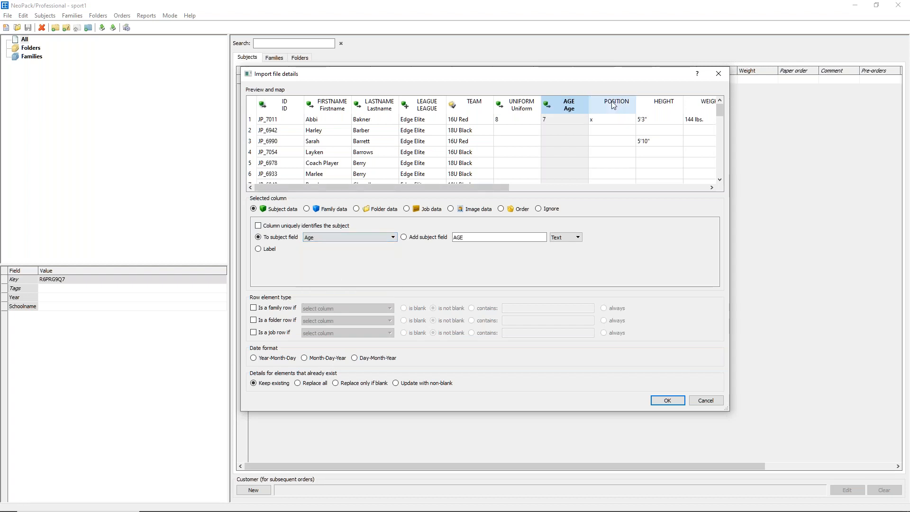
click(261, 209)
click(329, 237)
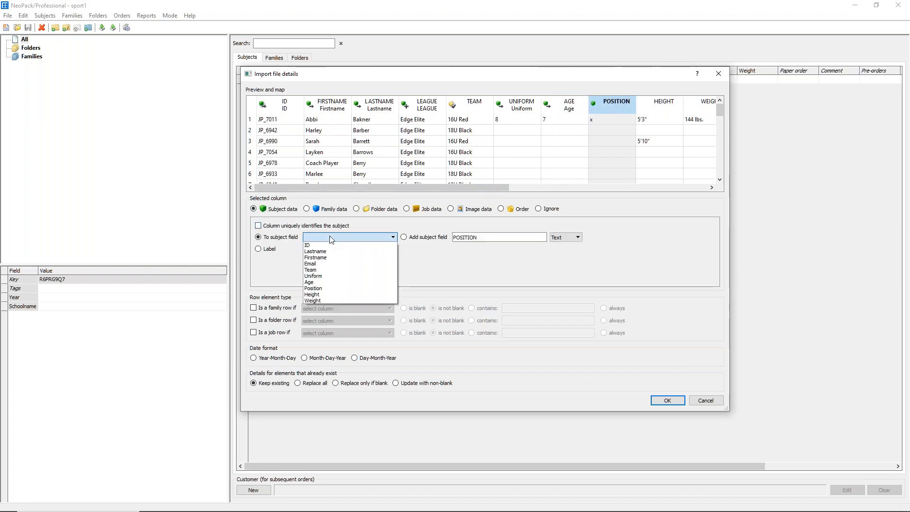
click(316, 288)
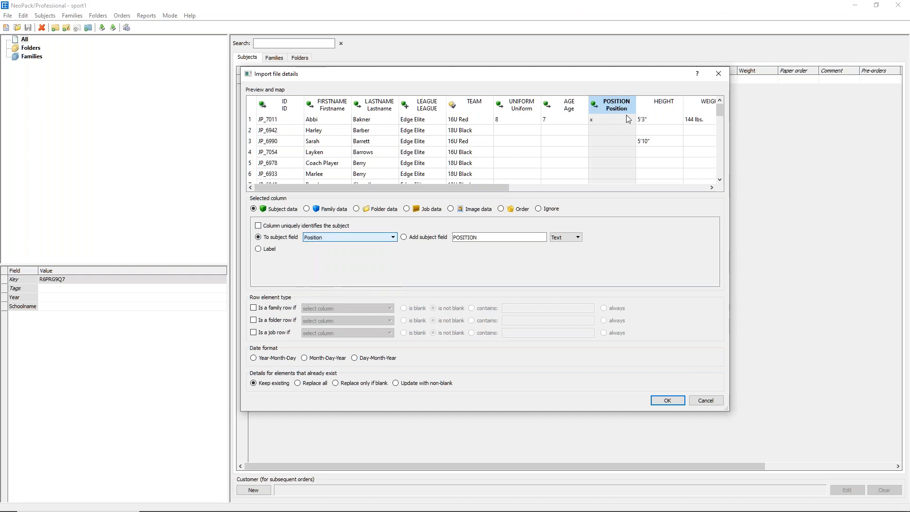
Map the HEIGHT column to the Height subject field.
click(643, 102)
click(254, 209)
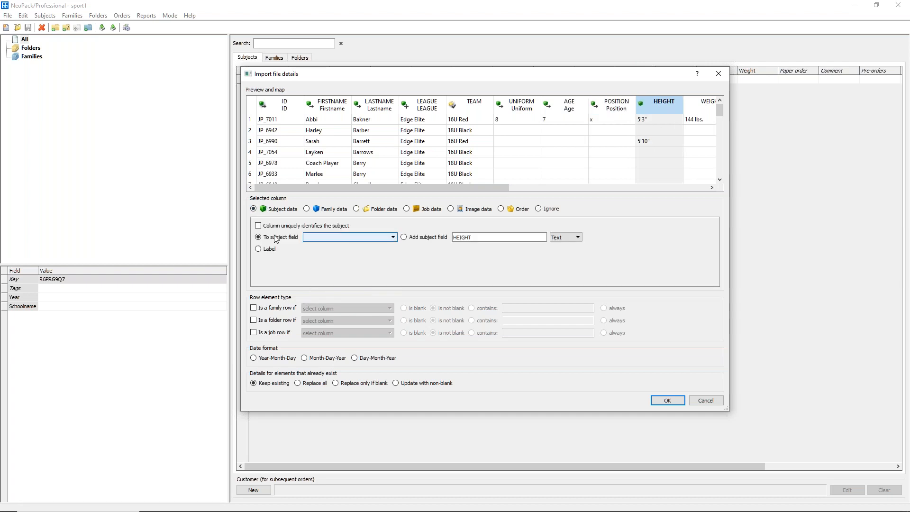
click(321, 238)
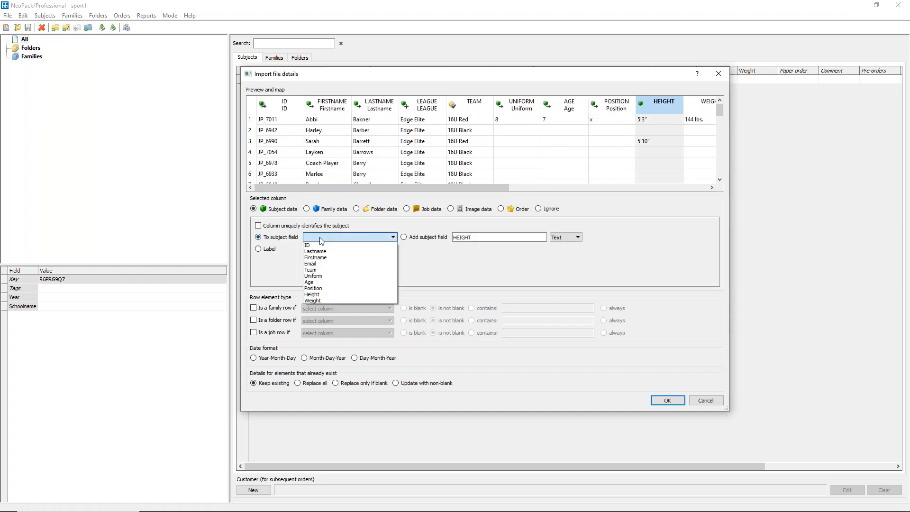
click(313, 294)
Map the WEIGHT column to the Weight subject field and run the import into the job.
click(696, 103)
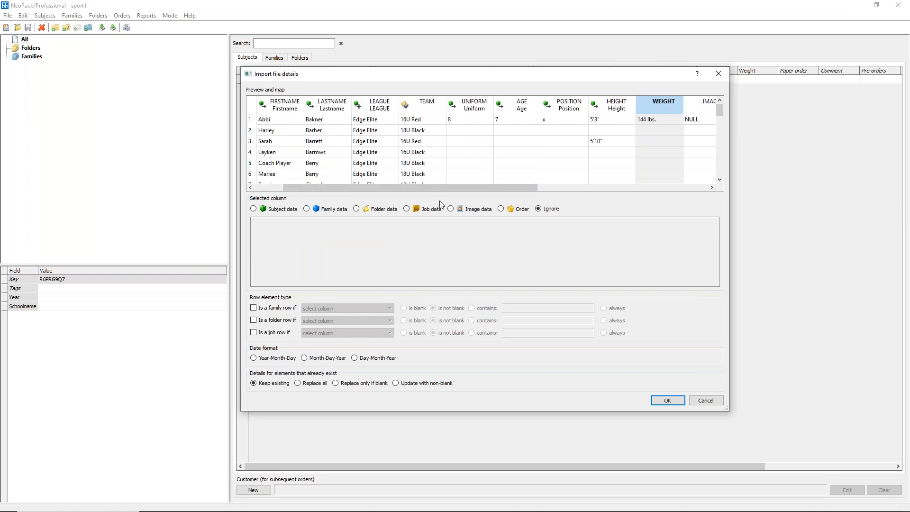
drag(462, 188, 523, 192)
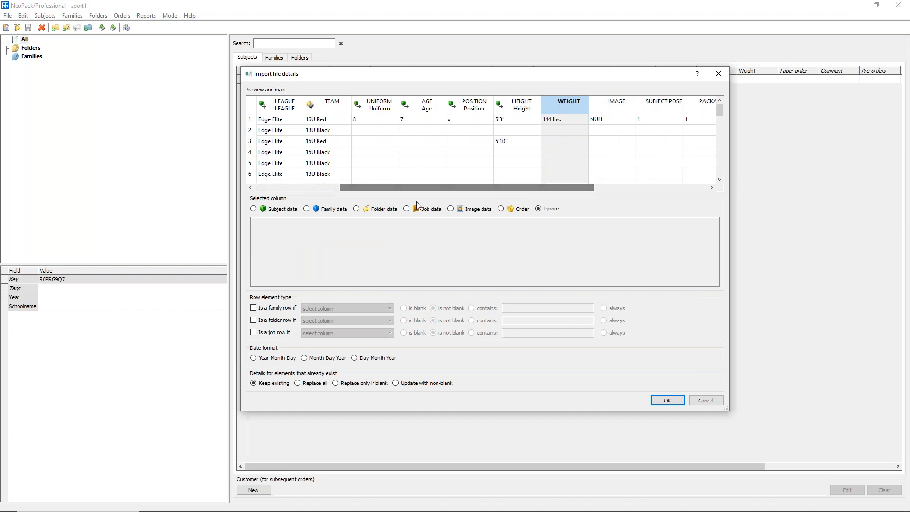
click(276, 211)
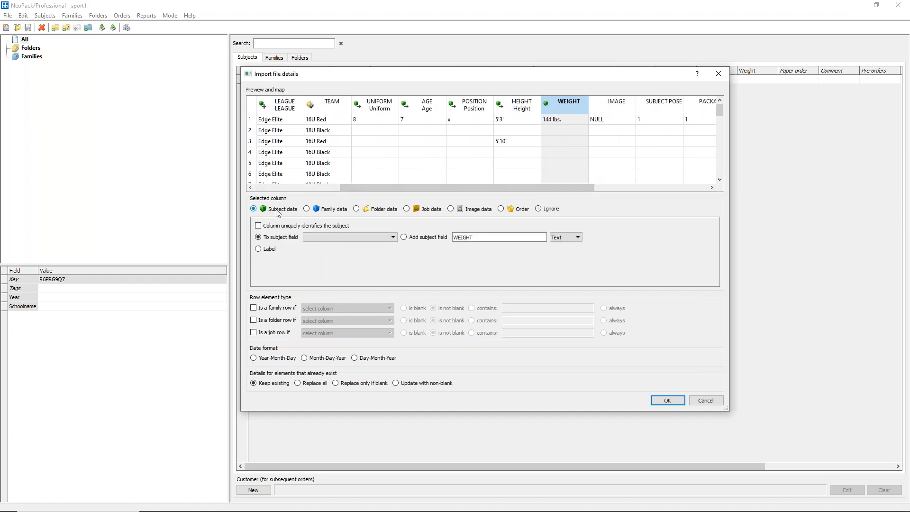
click(314, 240)
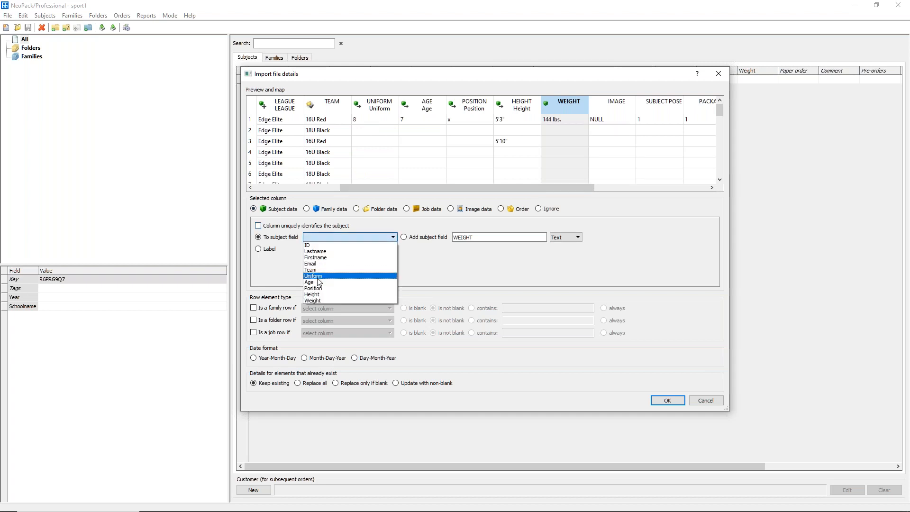
click(326, 295)
click(330, 242)
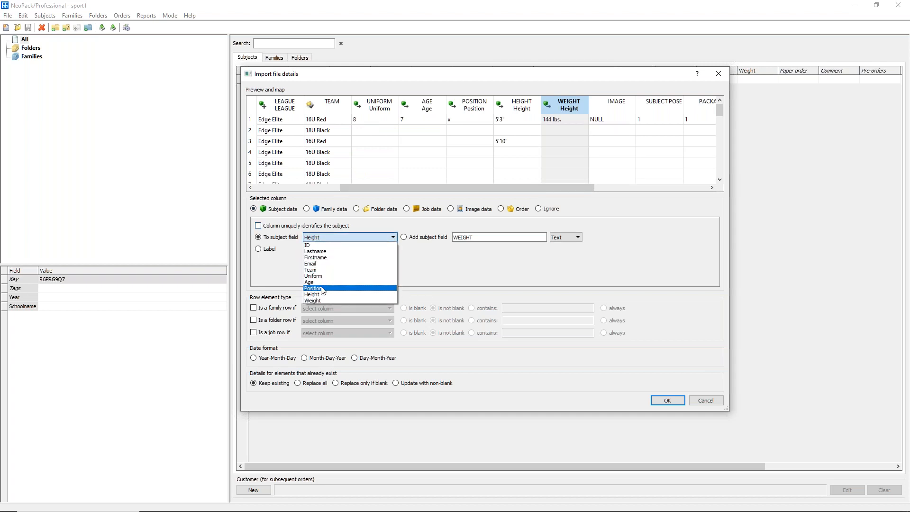
click(339, 300)
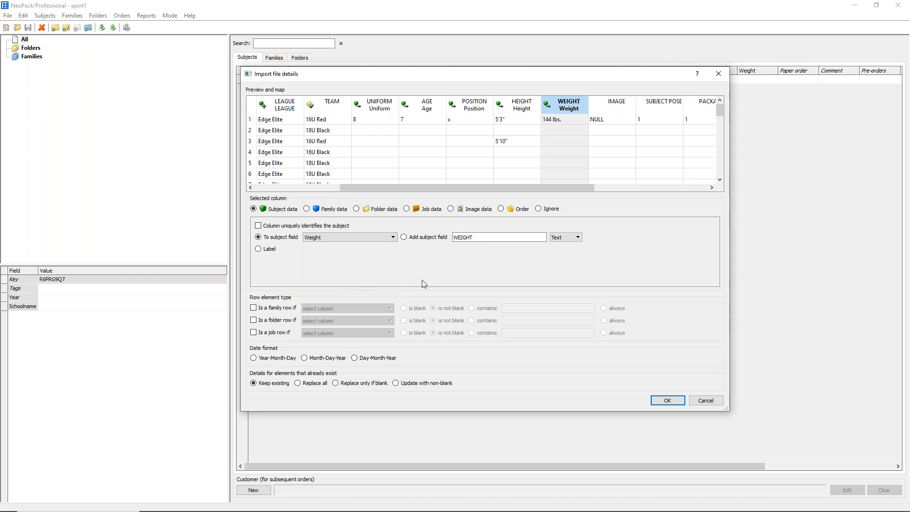
click(666, 401)
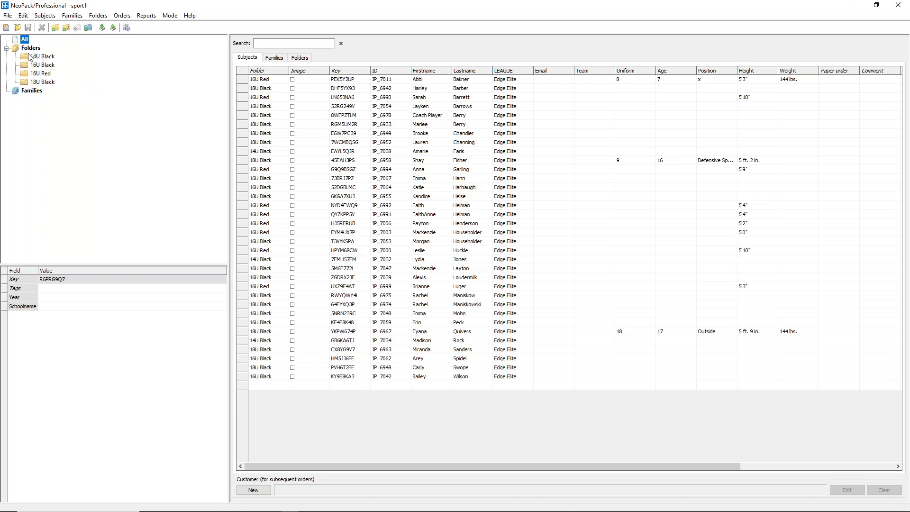
Review the subjects in the 14U Black folder and in the whole job, and check the job's subject fields list.
click(30, 57)
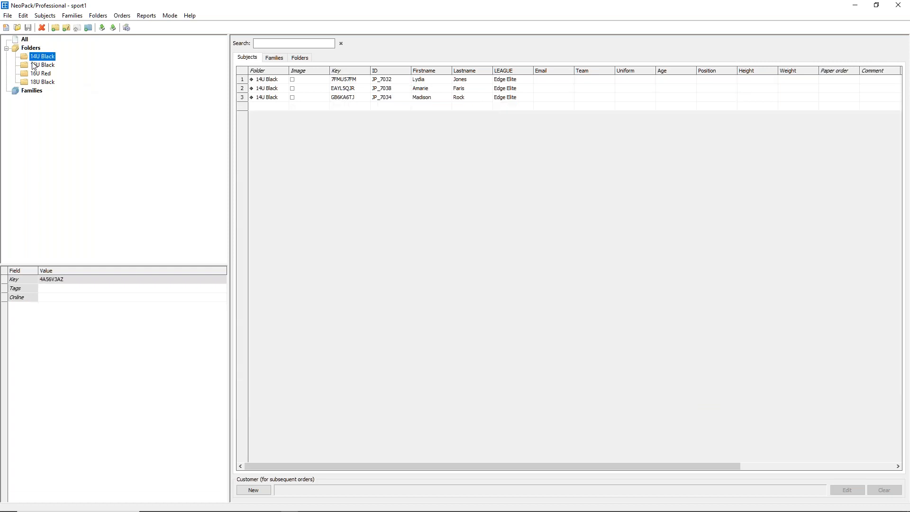
click(25, 40)
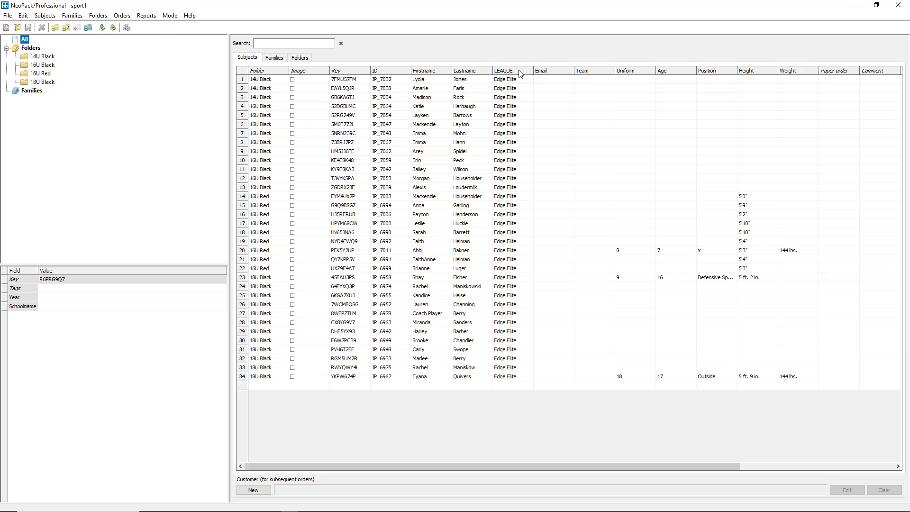
click(22, 15)
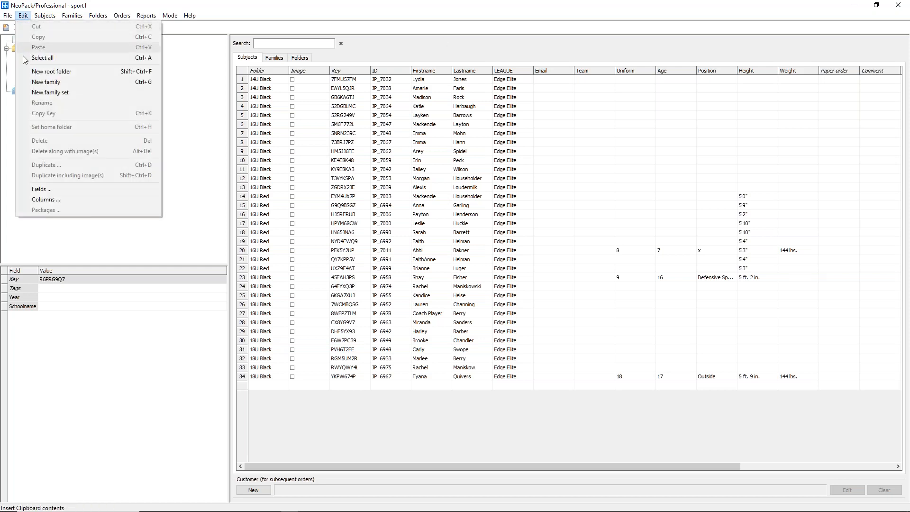
click(52, 189)
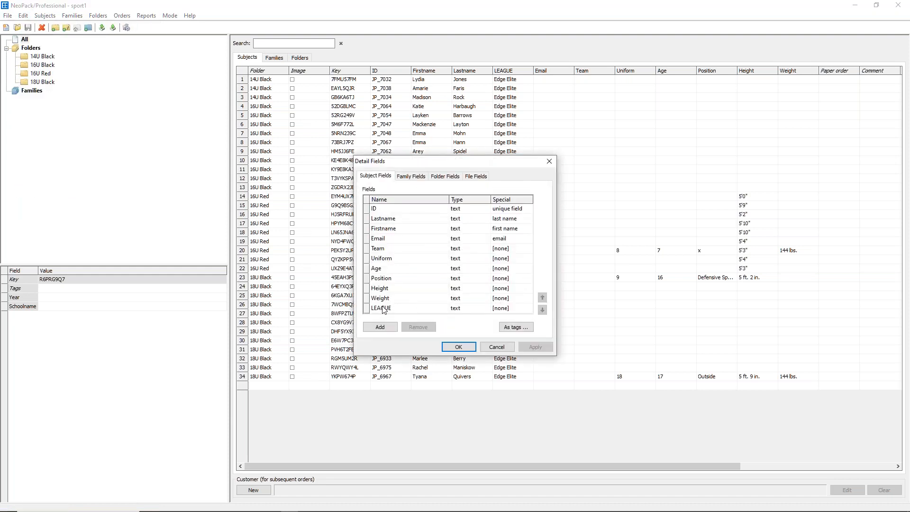
click(497, 348)
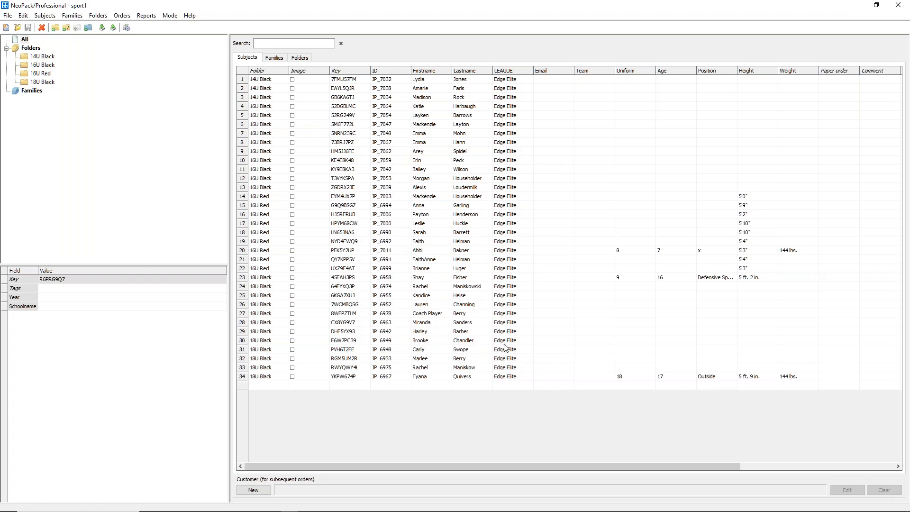
Open the existing job Schools1.
click(17, 27)
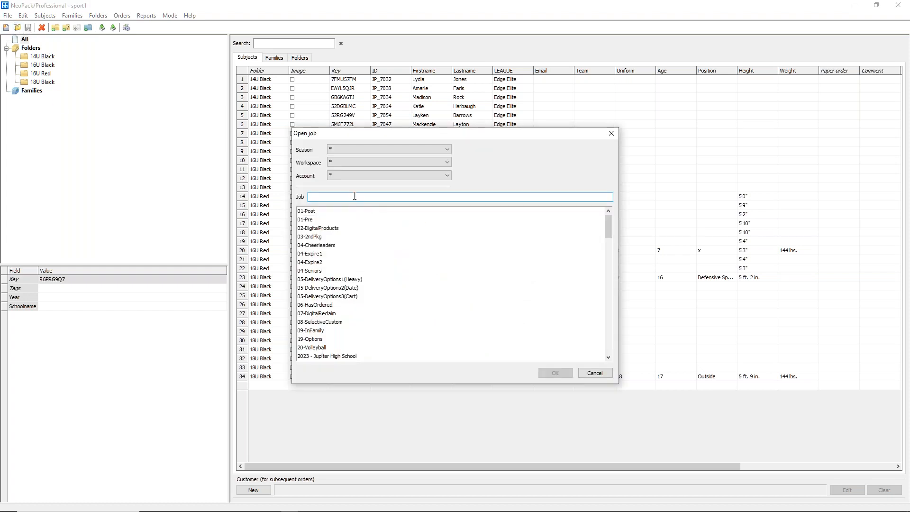
text(schoo)
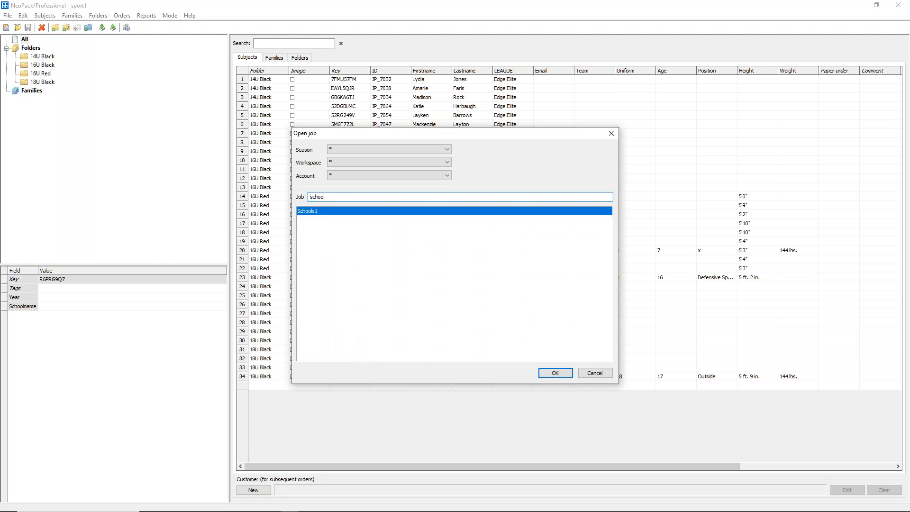
click(555, 373)
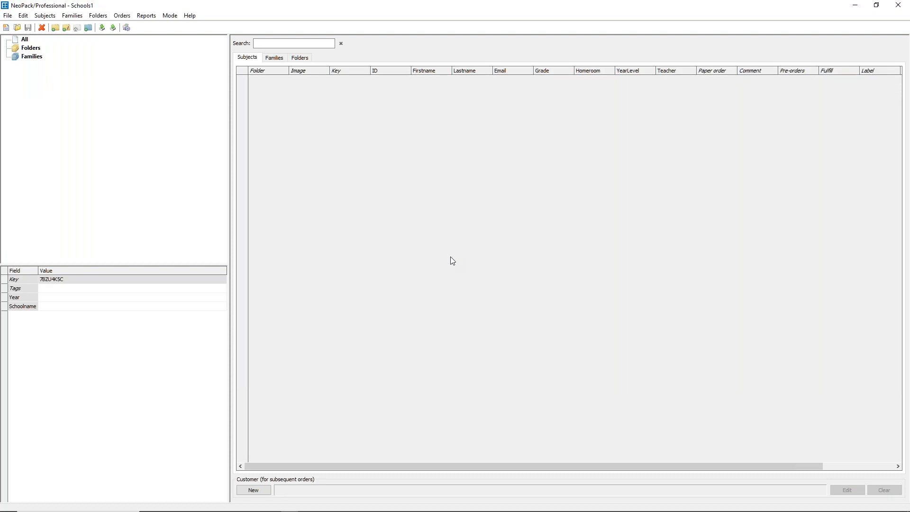
Import School2.csv with its column mapping as offered, and view the subjects in the first teacher folder.
click(102, 28)
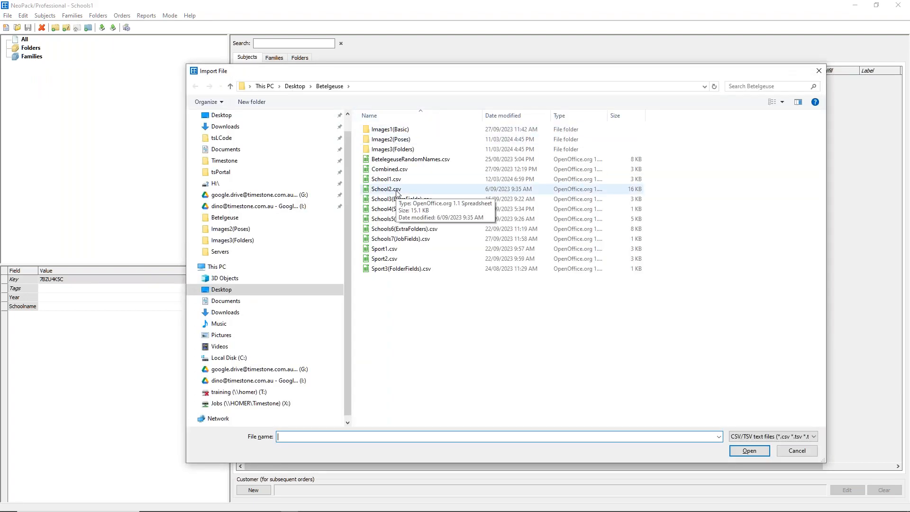
double_click(397, 190)
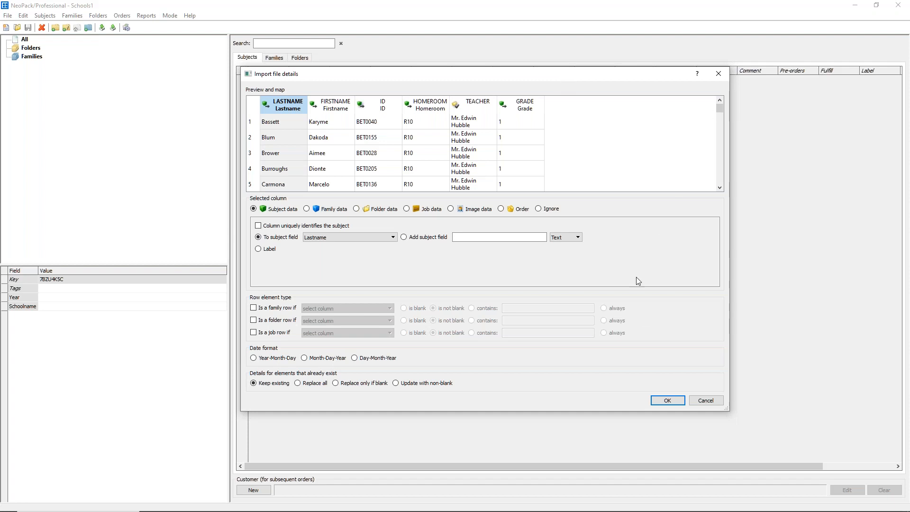
click(668, 400)
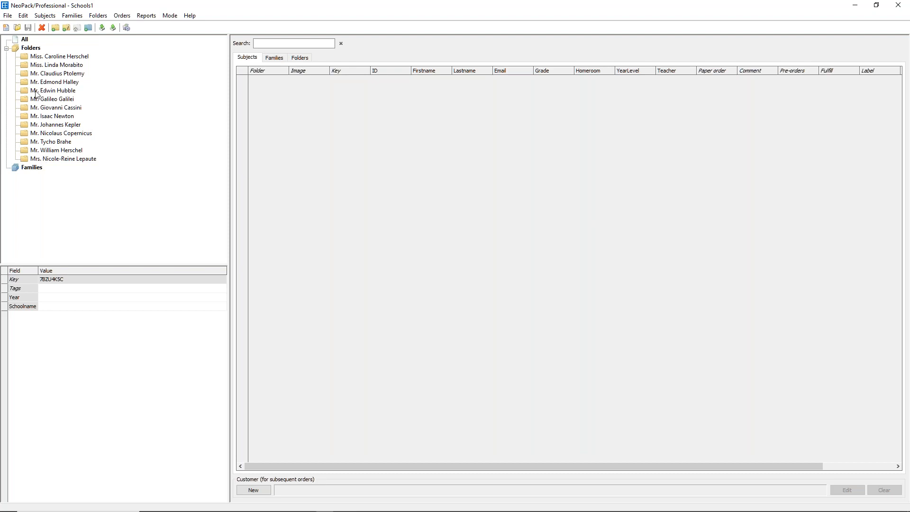
click(57, 58)
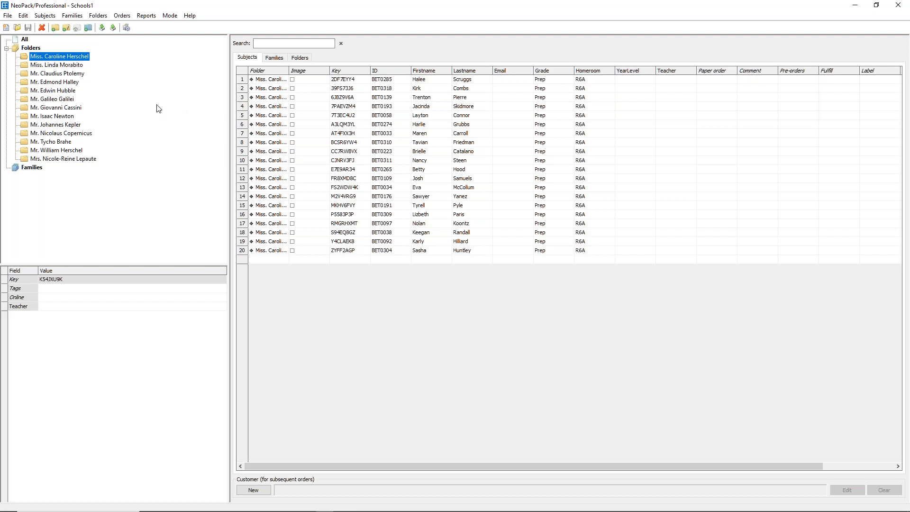
Start importing School3(ExtraFields).csv and map its LASTNAME column to the Lastname subject field.
key(ctrl+i)
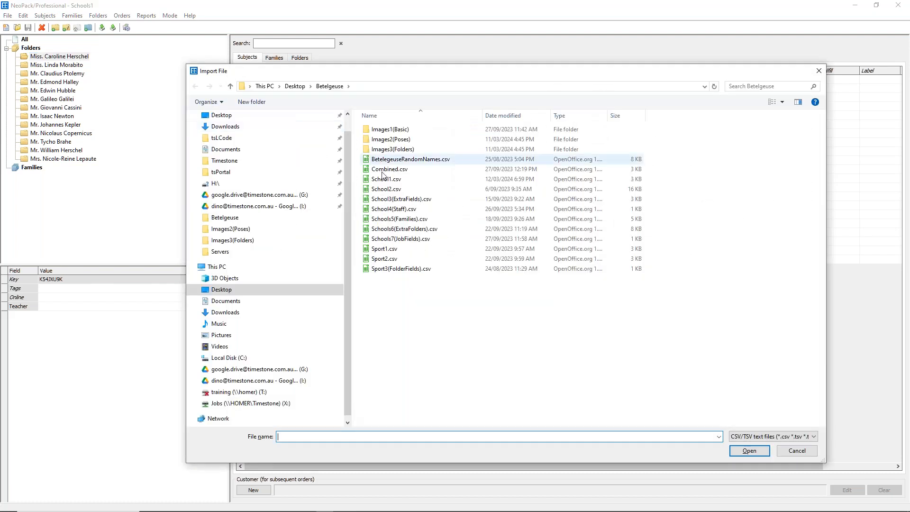
double_click(423, 201)
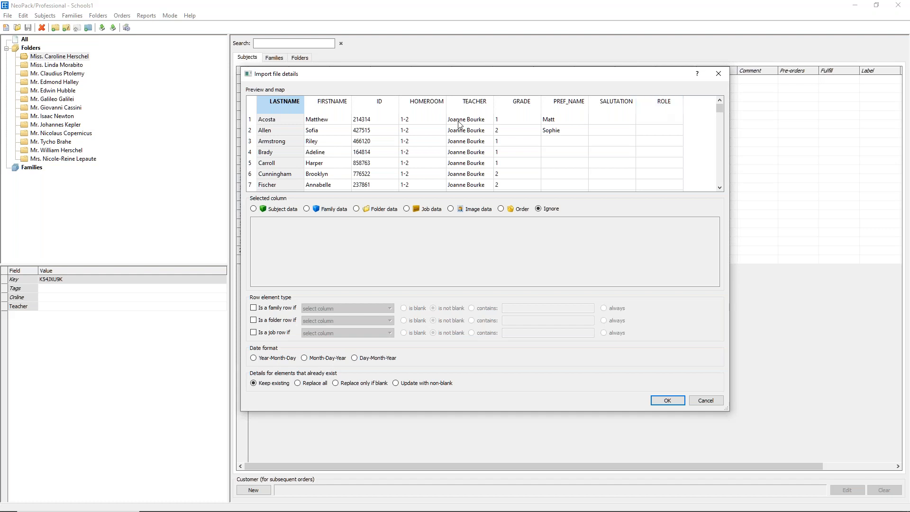
click(288, 209)
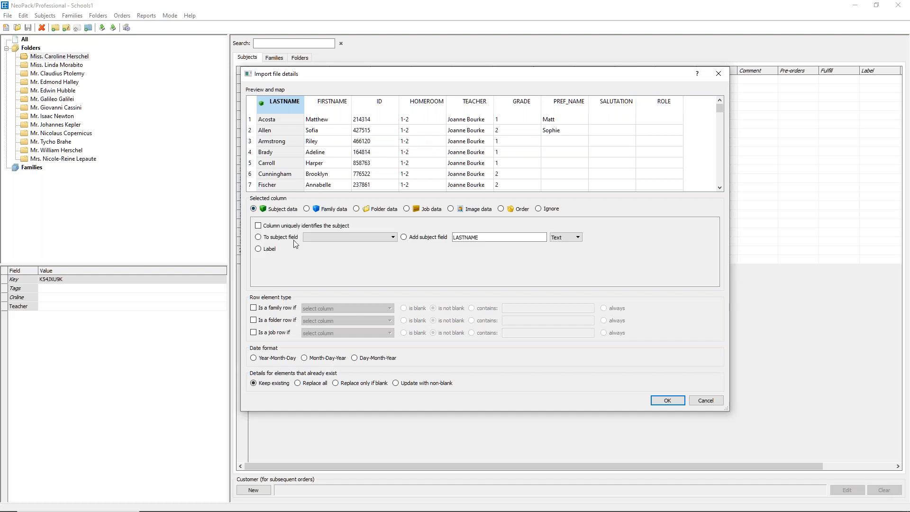
click(329, 238)
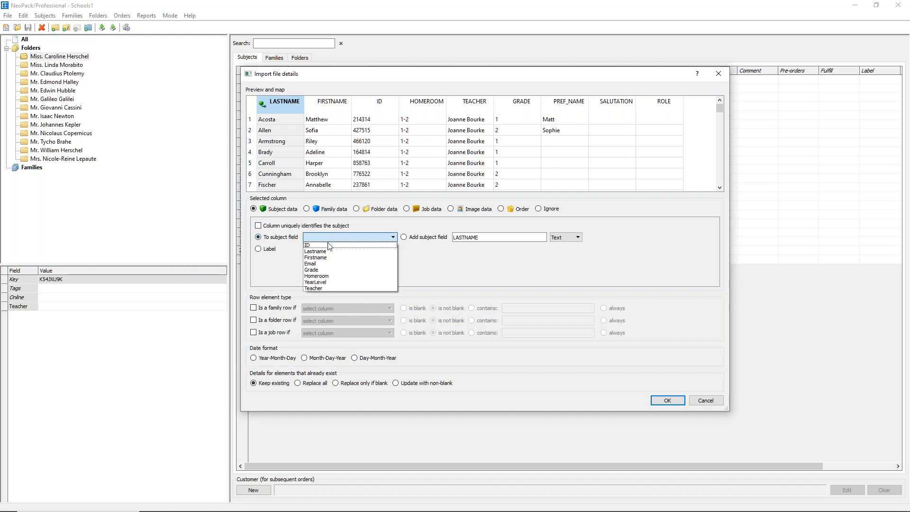
click(330, 252)
Map the FIRSTNAME column to the Firstname subject field.
click(331, 102)
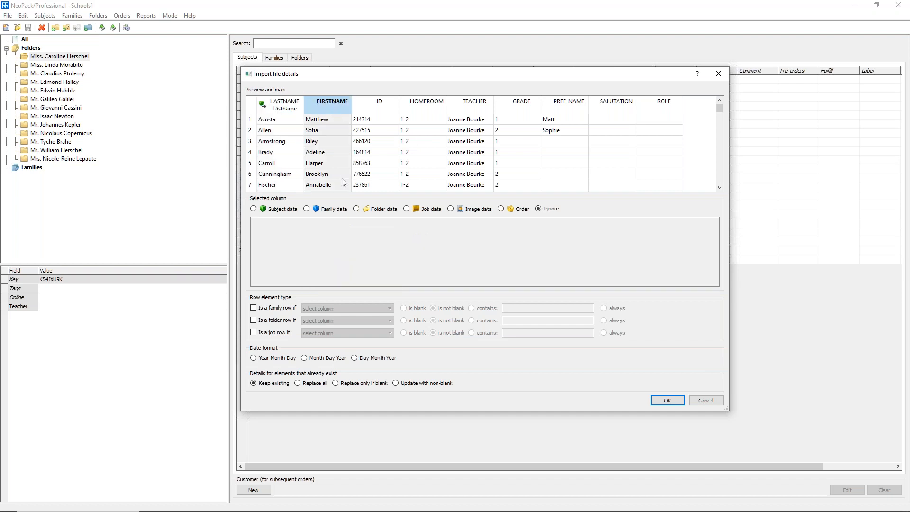
click(276, 211)
click(349, 237)
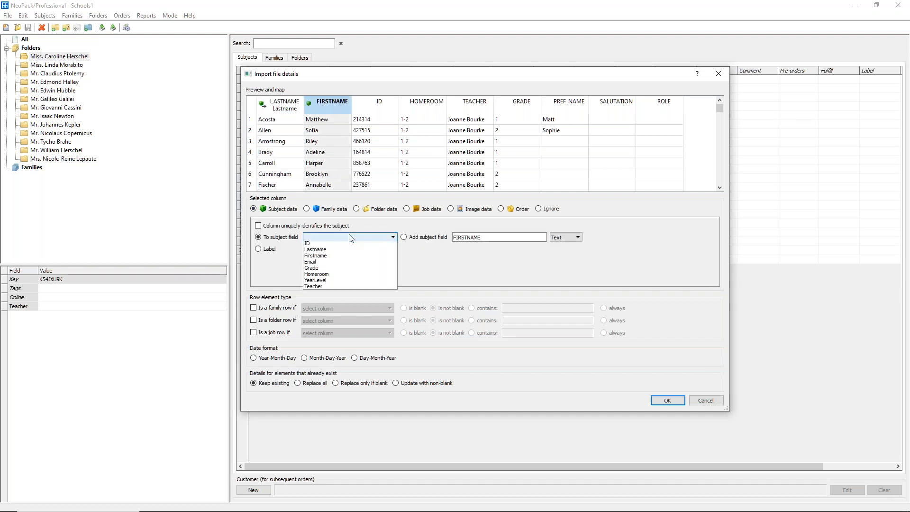
click(341, 257)
Use the ID column as the subject's unique identifier and map it to the ID subject field.
click(377, 107)
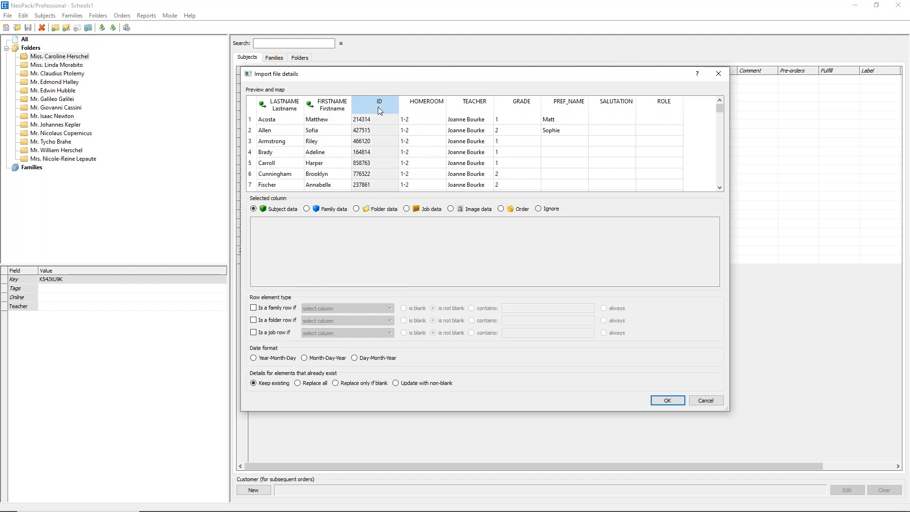
click(281, 212)
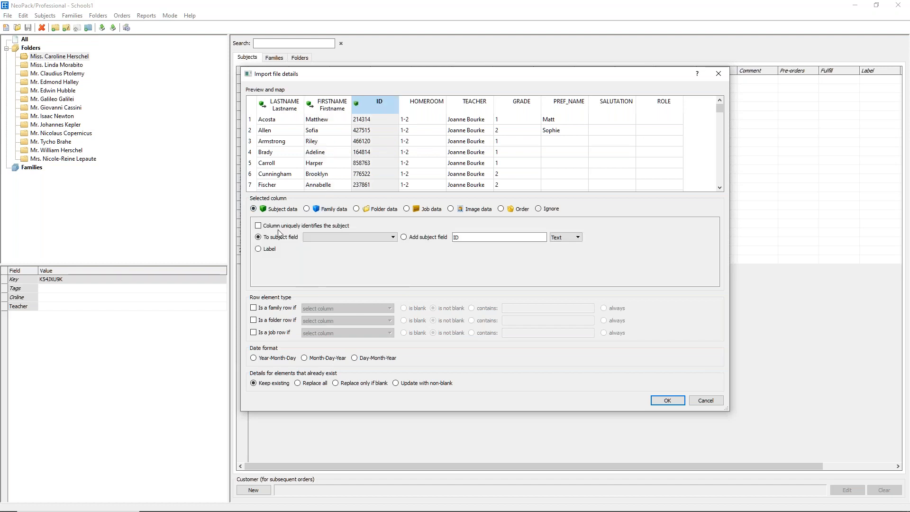
click(281, 228)
click(334, 240)
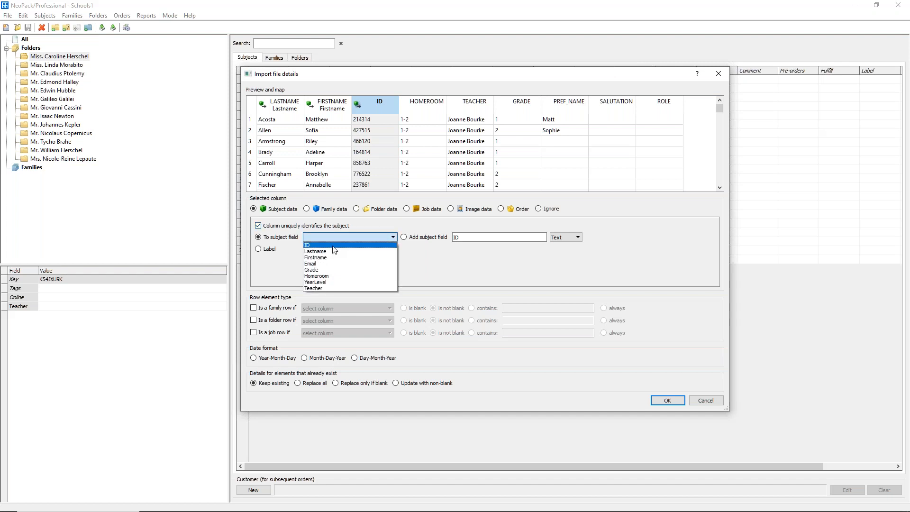
click(333, 246)
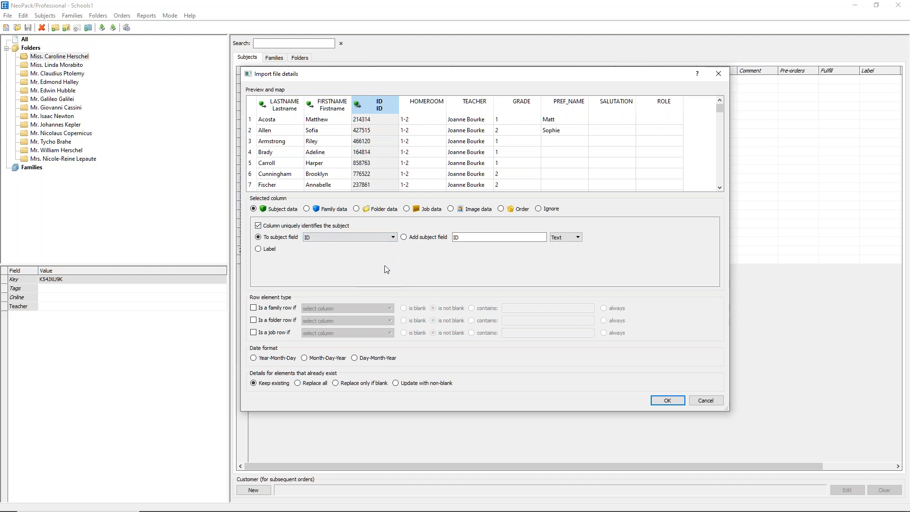
Map the HOMEROOM column to the Homeroom subject field.
click(431, 106)
click(292, 211)
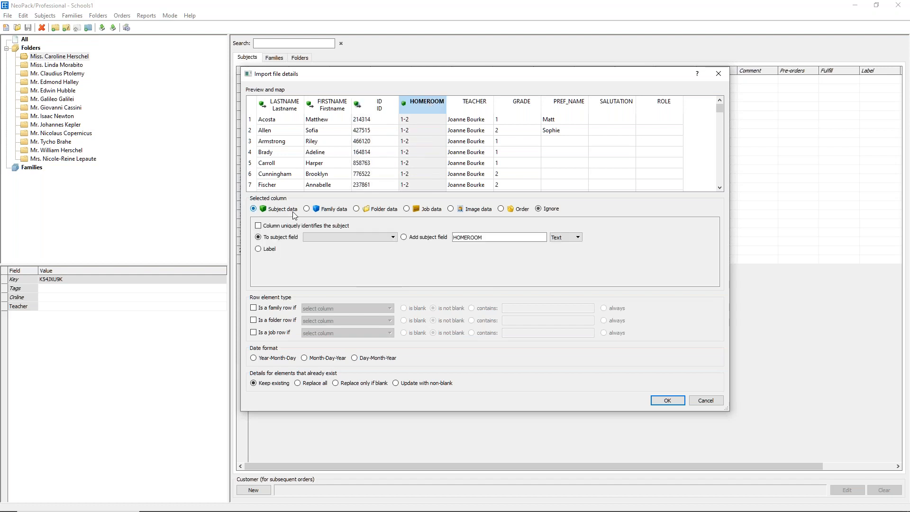
click(306, 236)
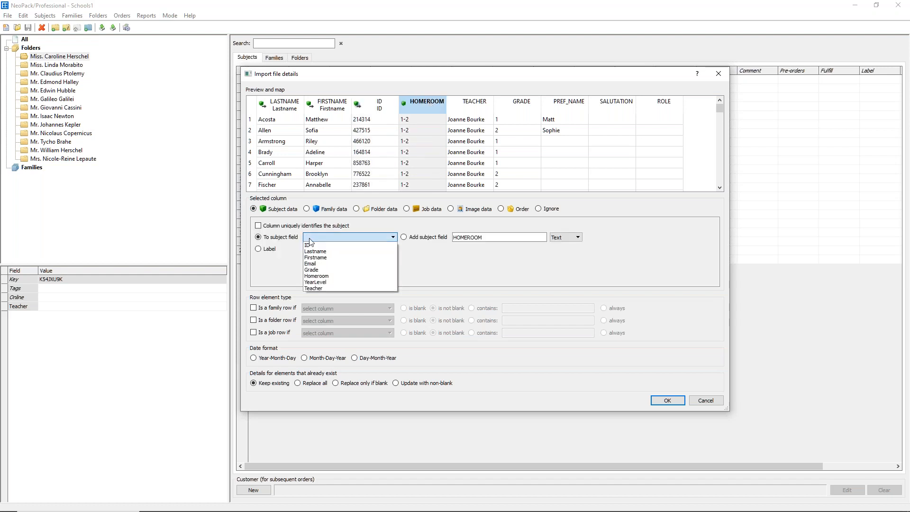
click(317, 276)
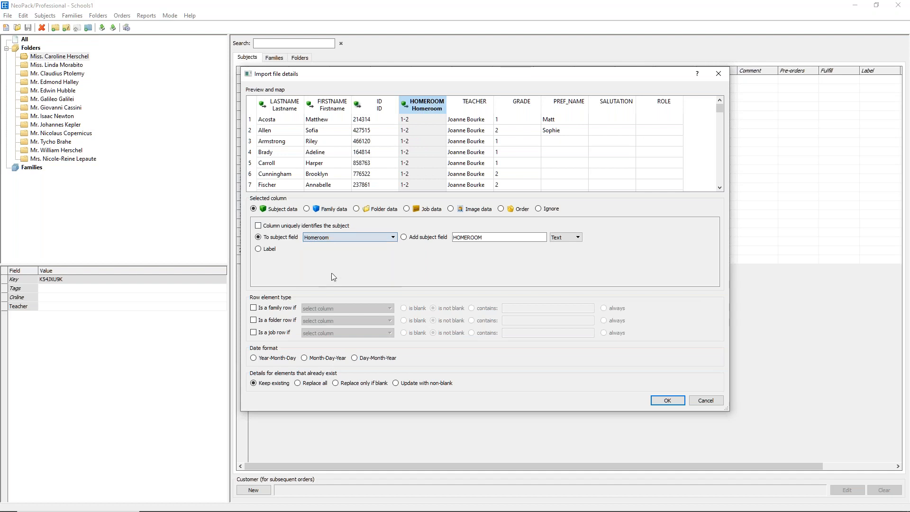
Set the TEACHER column as folder data that uniquely identifies the folder.
click(469, 105)
click(356, 209)
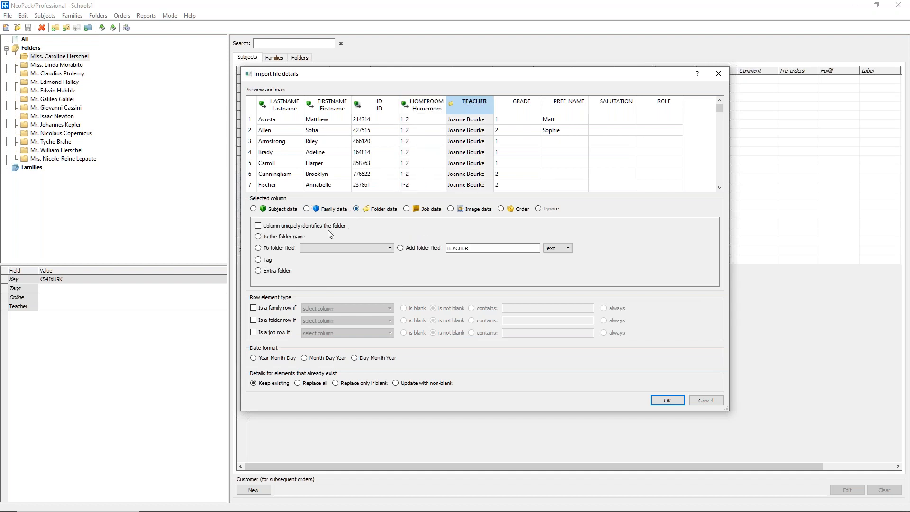
click(300, 225)
Map the GRADE column as subject data to the Grade subject field.
click(526, 110)
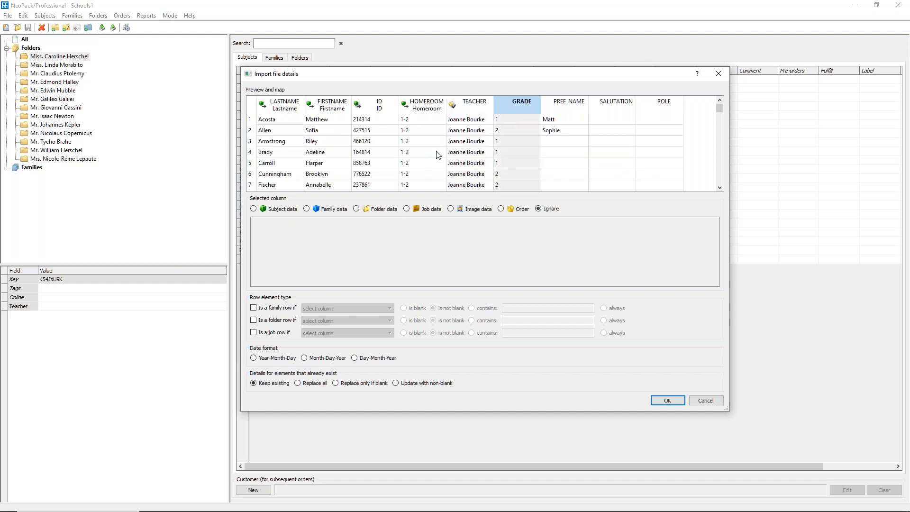
click(288, 208)
click(321, 238)
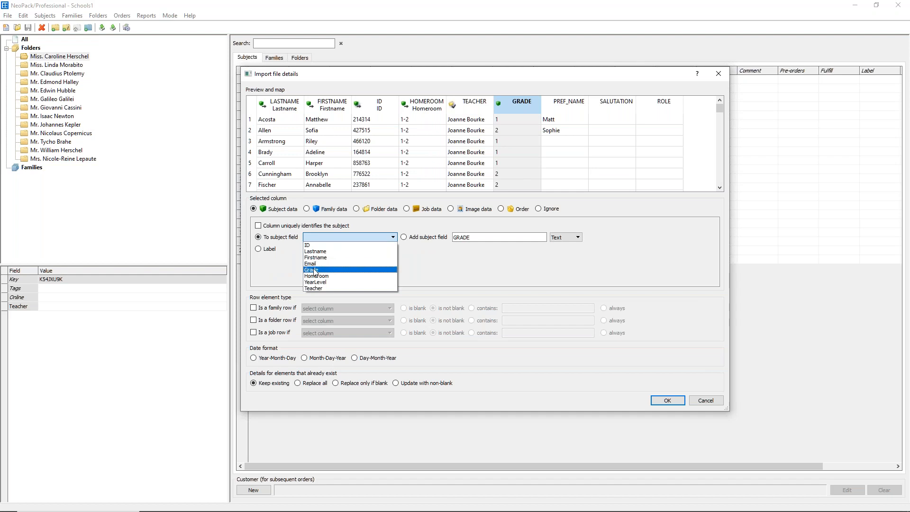
click(314, 270)
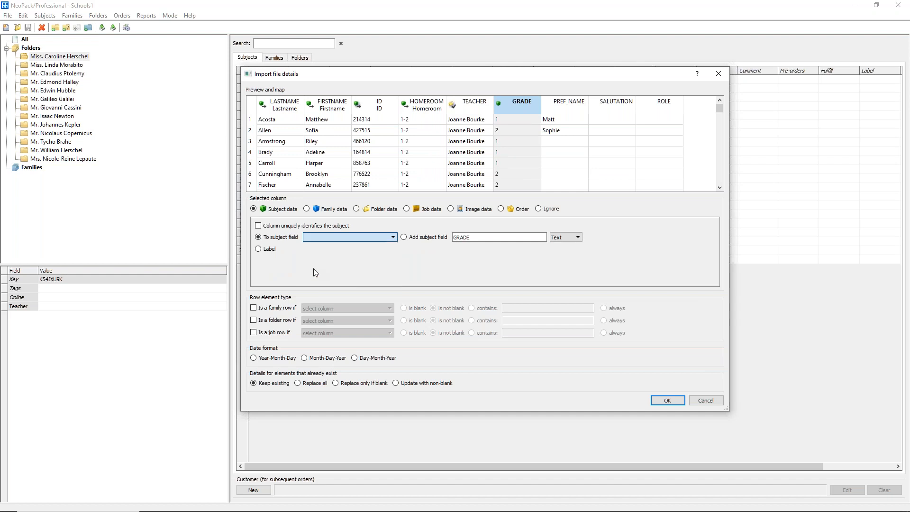
Map the PREF_NAME column as subject data to a new text field named Prefeered.
click(559, 101)
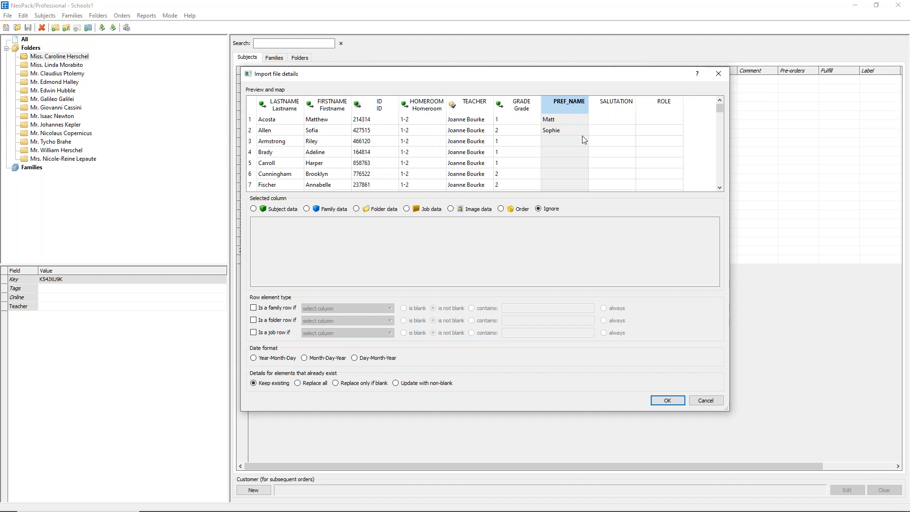
click(286, 211)
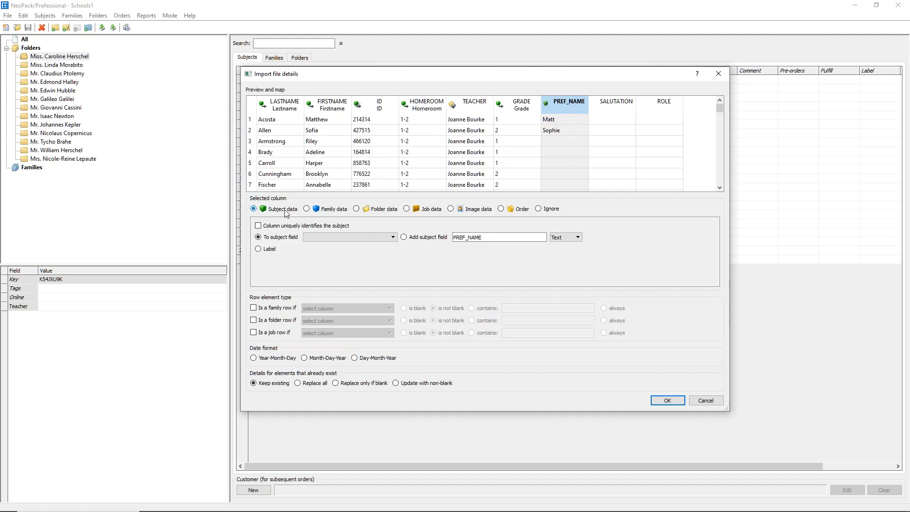
click(336, 238)
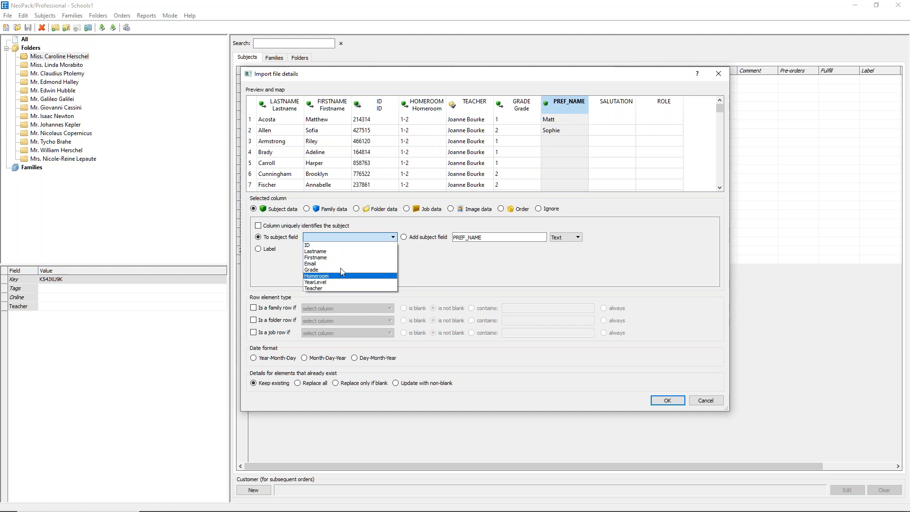
click(419, 244)
click(413, 239)
drag(491, 239, 451, 238)
click(502, 239)
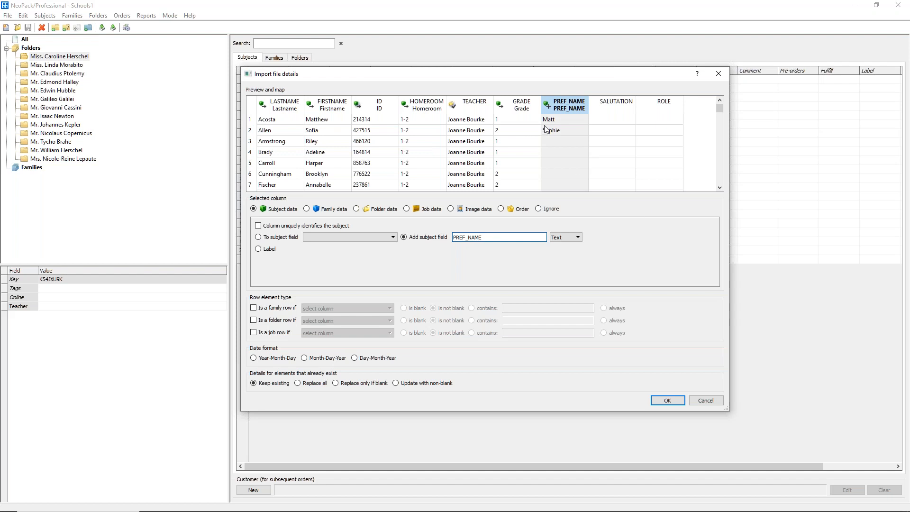
drag(492, 237, 446, 236)
text(PRe)
text(refeered)
Set the SALUTATION and ROLE columns as subject data, adding a new text subject field of the same name for each.
click(616, 104)
click(290, 210)
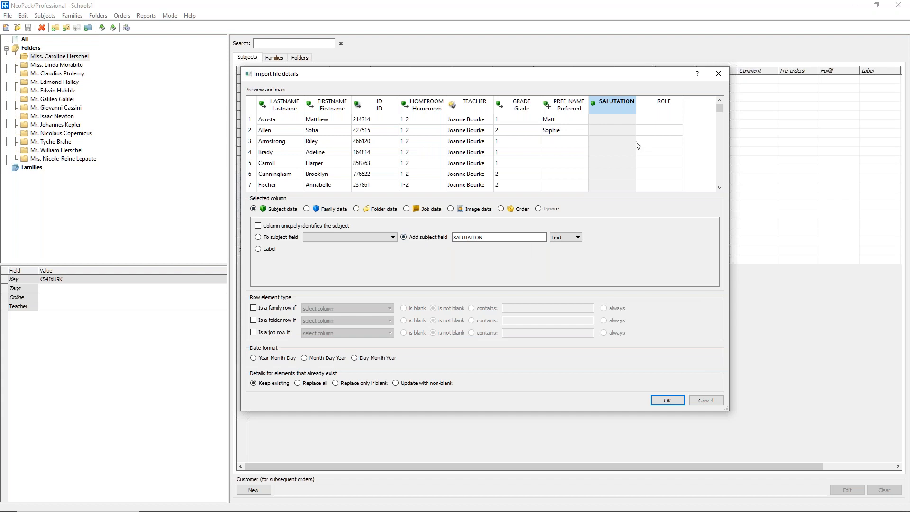
click(663, 105)
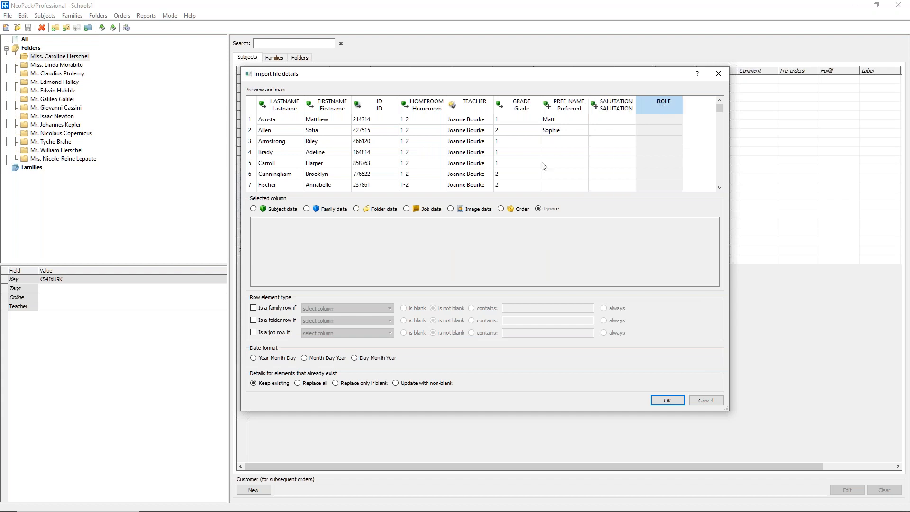
click(254, 209)
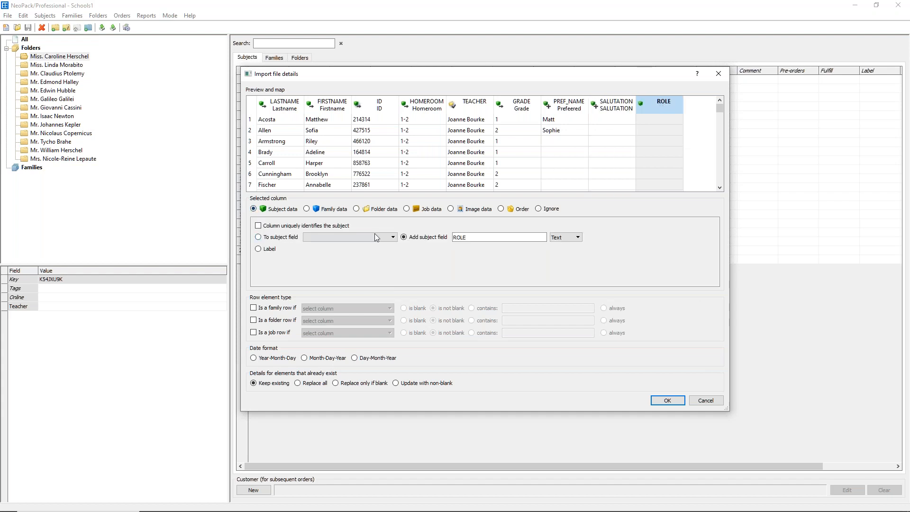
click(284, 237)
click(427, 238)
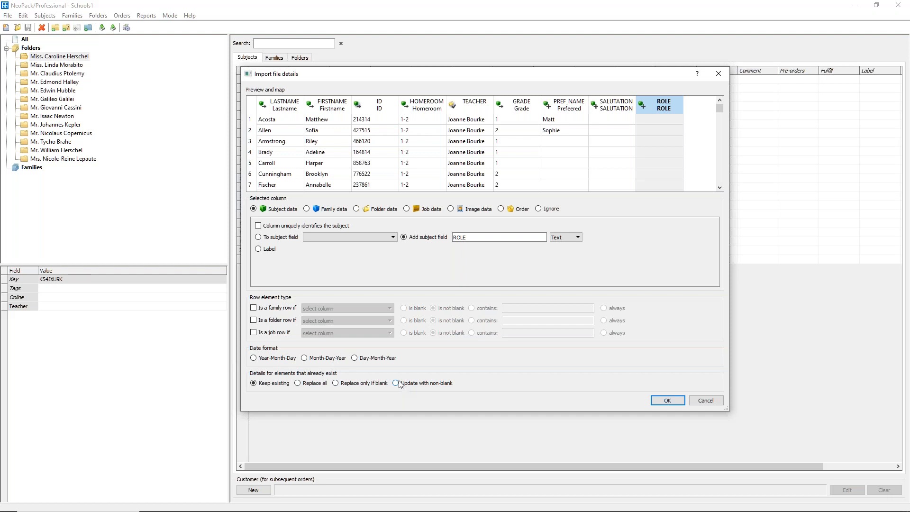
Set details for existing elements to replace only if blank and run the import.
click(377, 384)
click(662, 402)
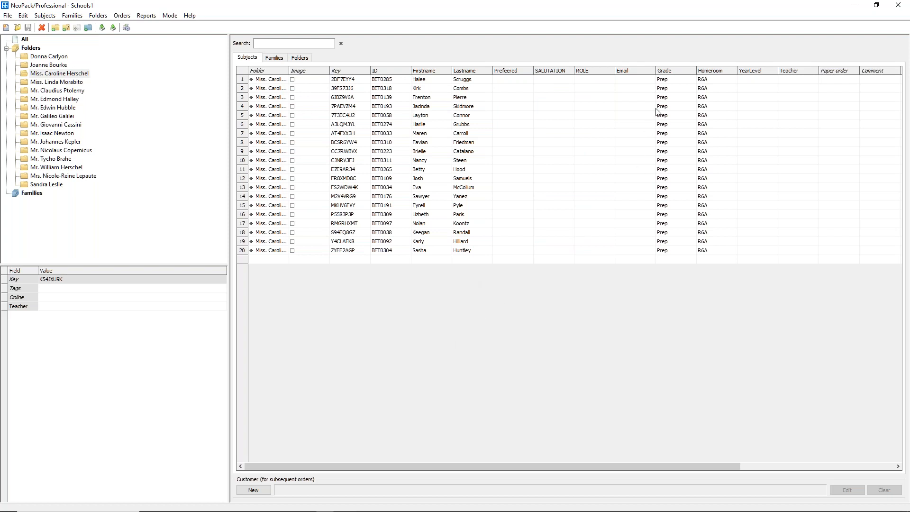
Show all subjects in the job and sort them by the Prefeered column.
click(19, 41)
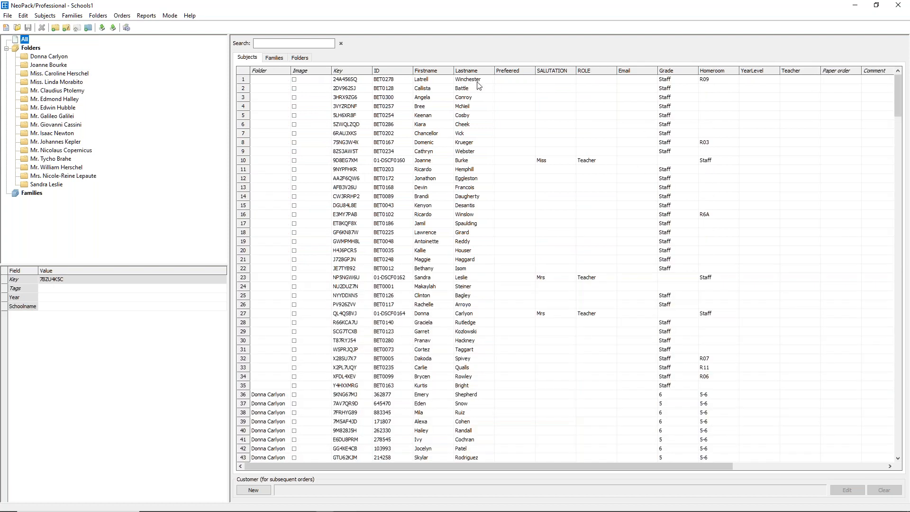
click(519, 73)
click(519, 73)
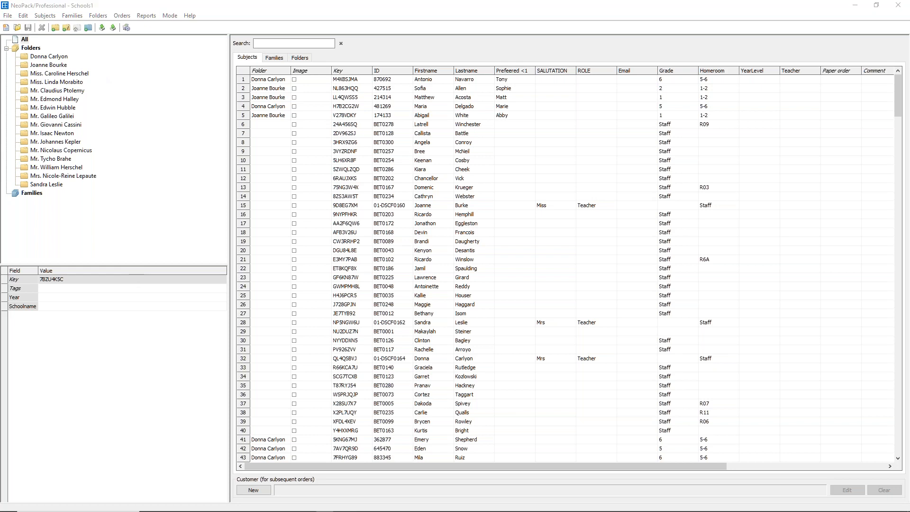
Open Schools5(Families).csv for import and set the FAMILY column as the family name and unique family identifier.
double_click(411, 219)
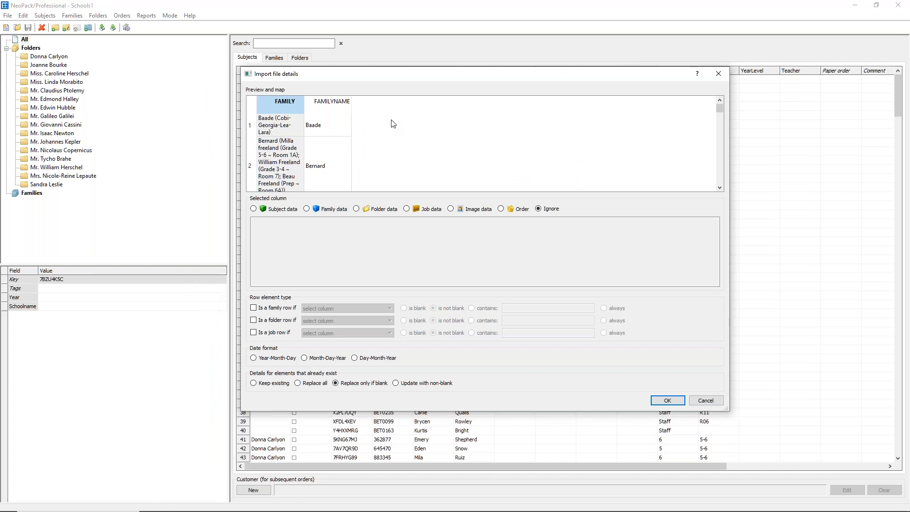
drag(304, 100, 438, 103)
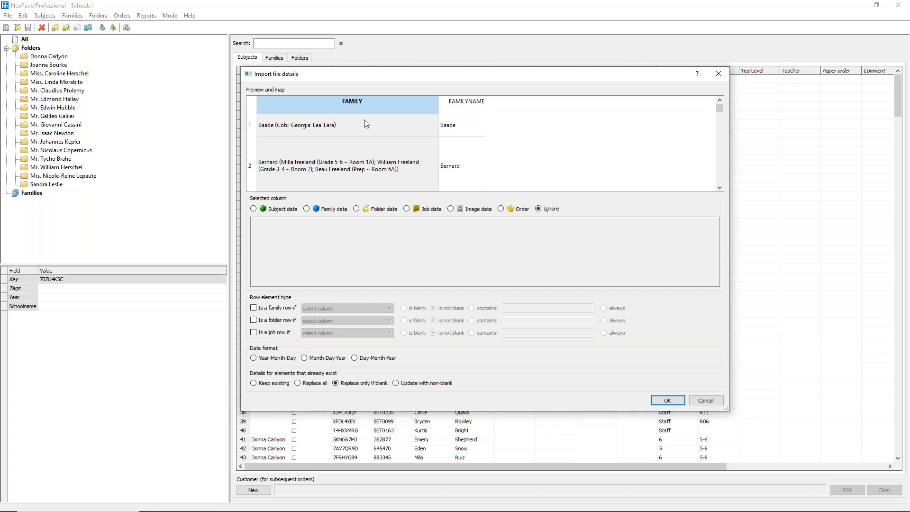
click(333, 210)
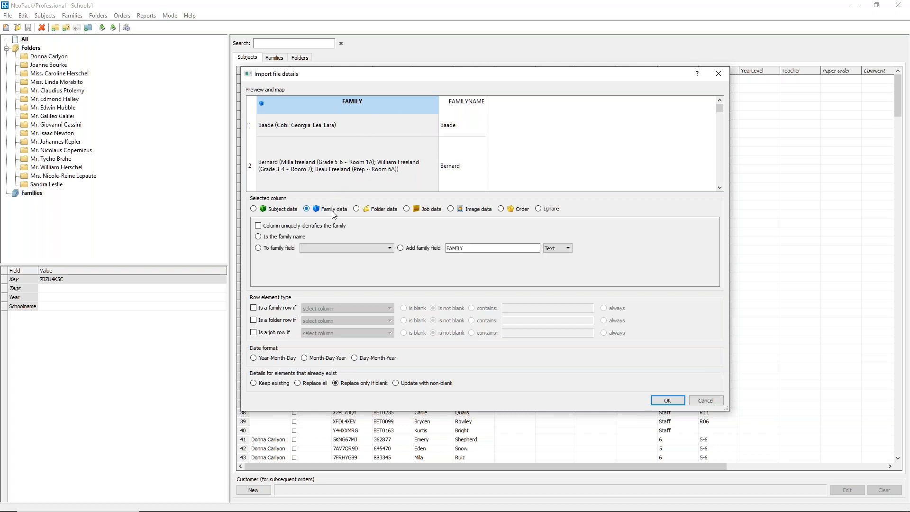
click(280, 240)
click(272, 228)
Map the FAMILYNAME column as family data to a new FAMILYNAME text field and run the import.
click(462, 101)
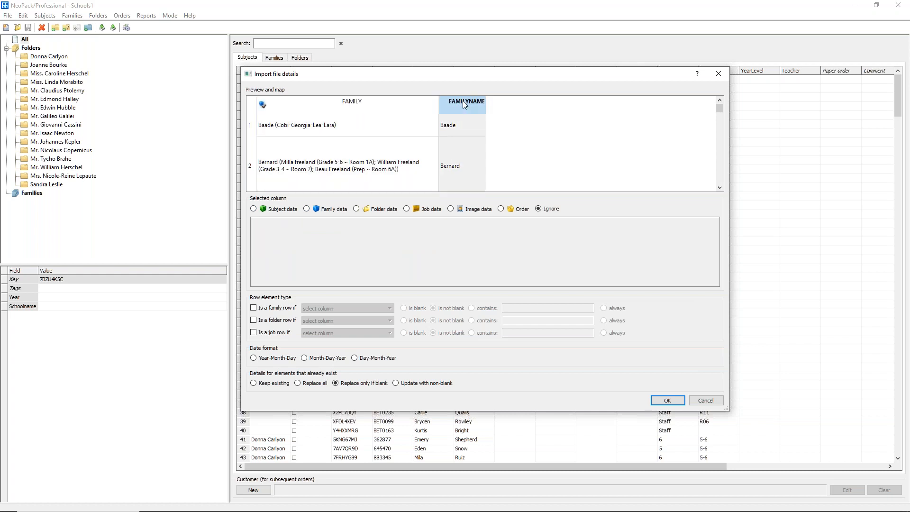
click(315, 210)
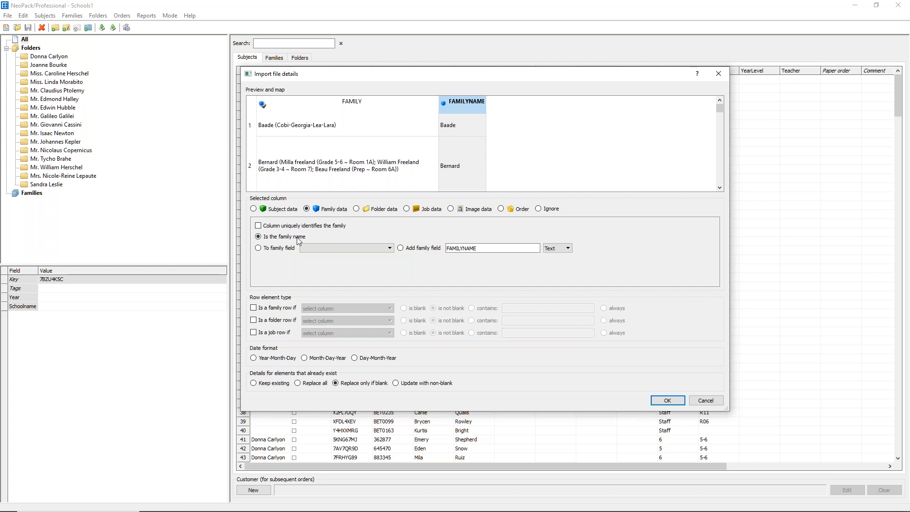
click(290, 250)
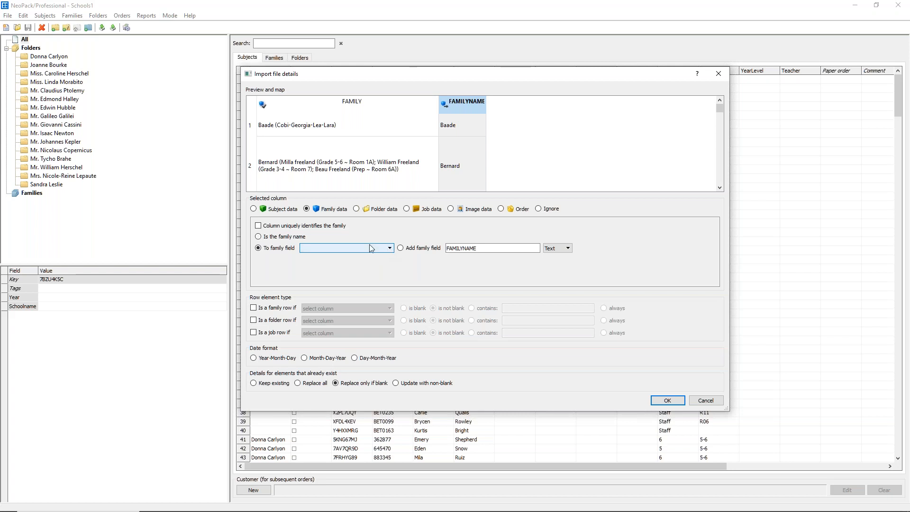
click(427, 248)
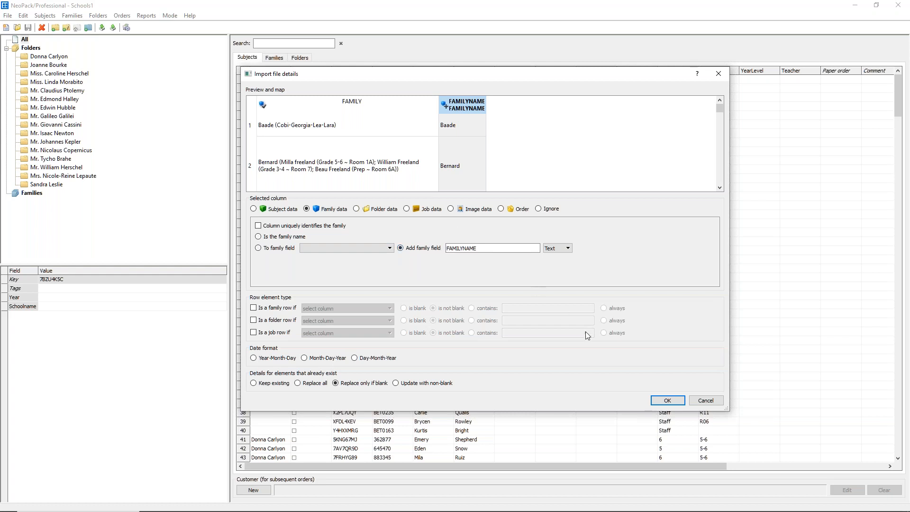
click(667, 401)
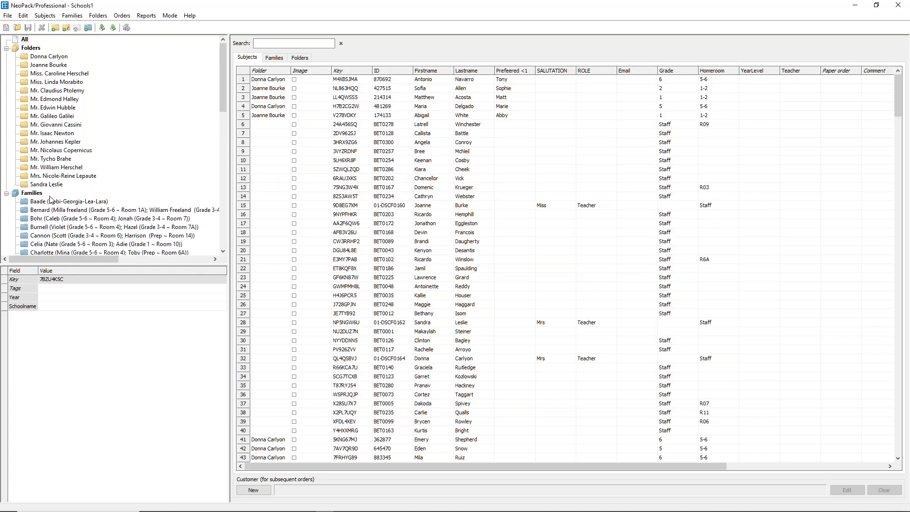
Check the first imported family's field values, and view the list of all families in the job.
click(49, 201)
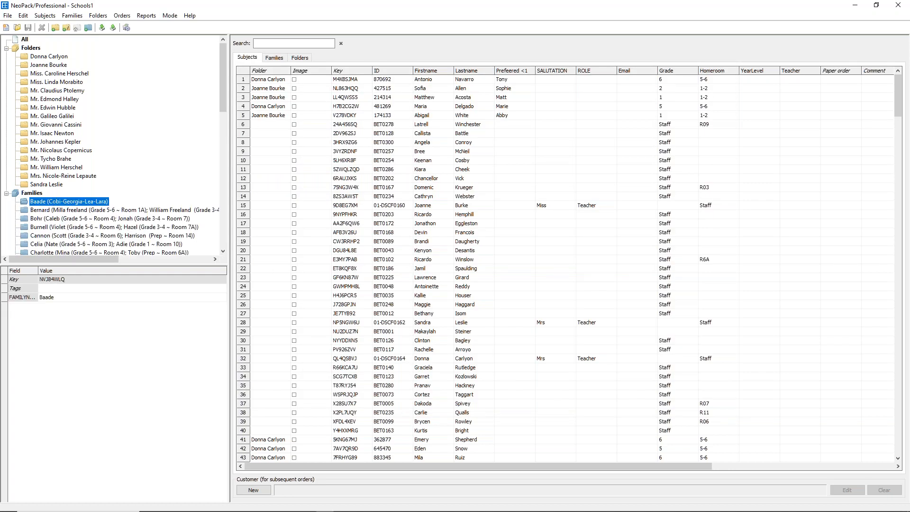
click(24, 39)
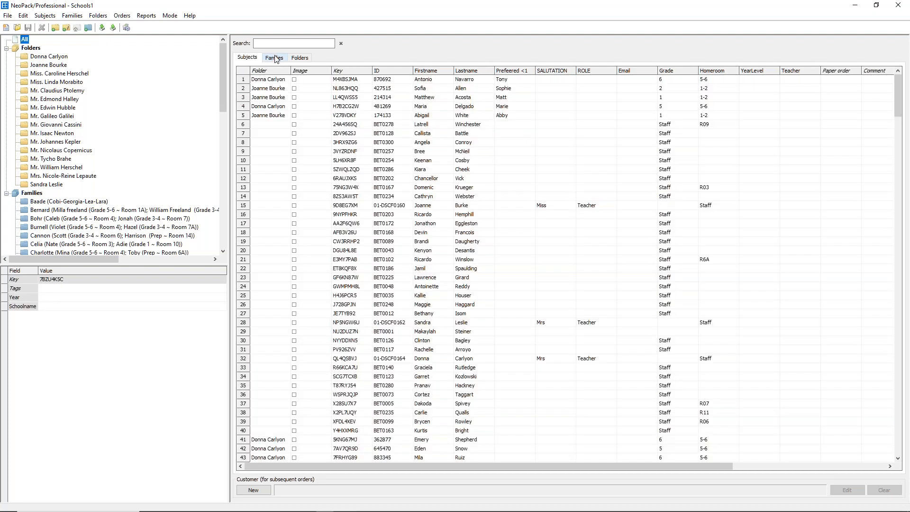
click(275, 57)
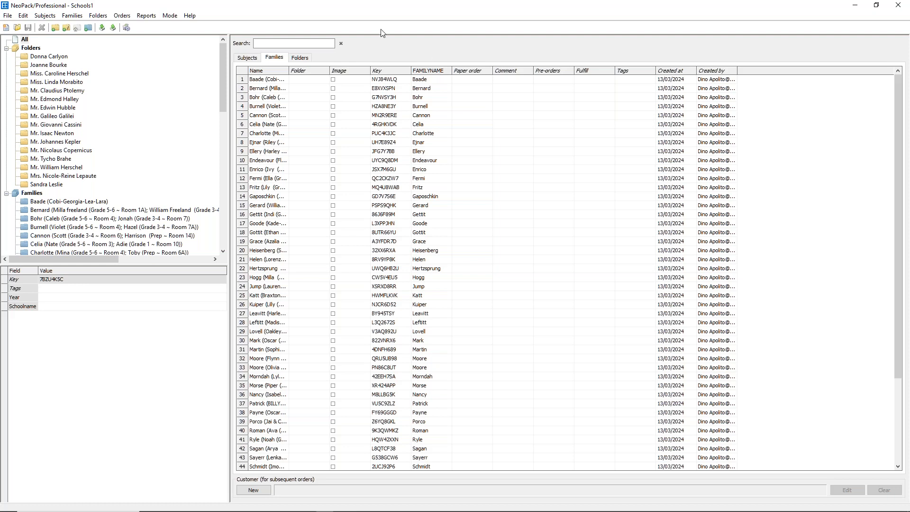
Open Schools6(ExtraFolders).csv from the Betelgeuse folder for import.
click(2, 15)
click(61, 123)
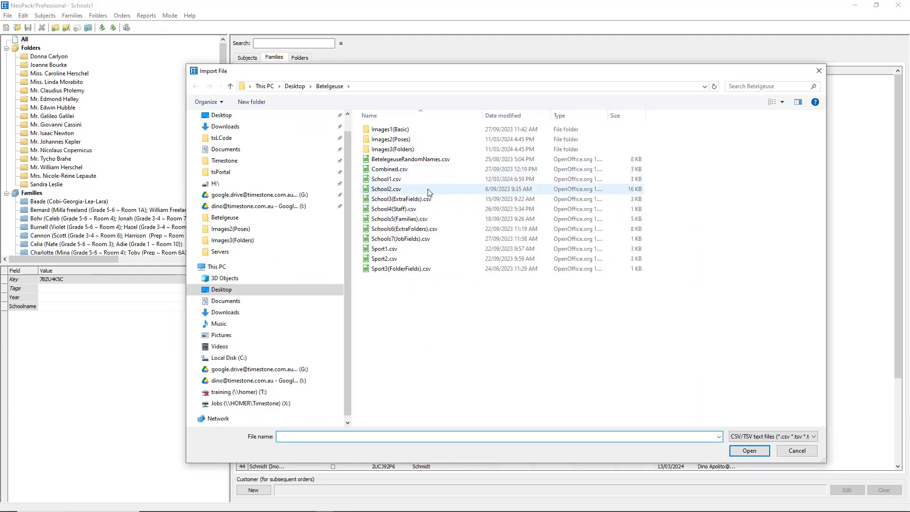
double_click(420, 229)
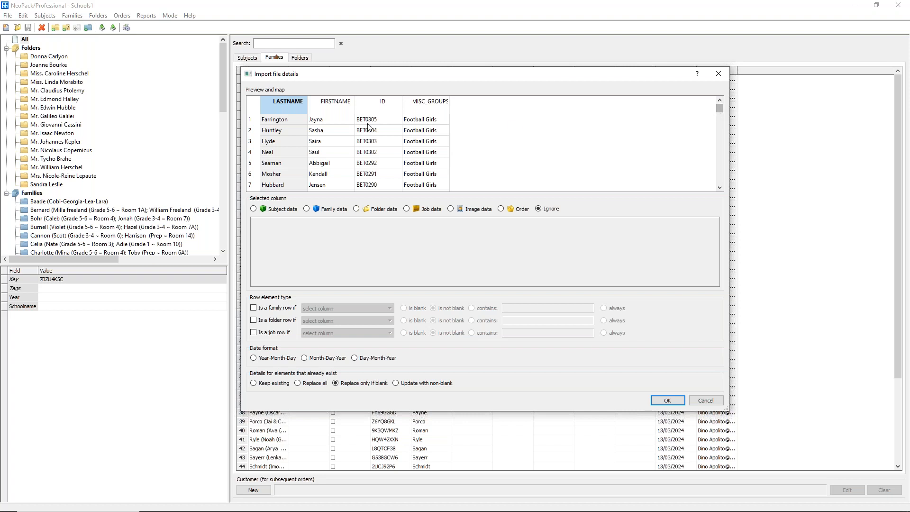
Map the LASTNAME and FIRSTNAME columns to the Lastname and Firstname subject fields.
click(282, 210)
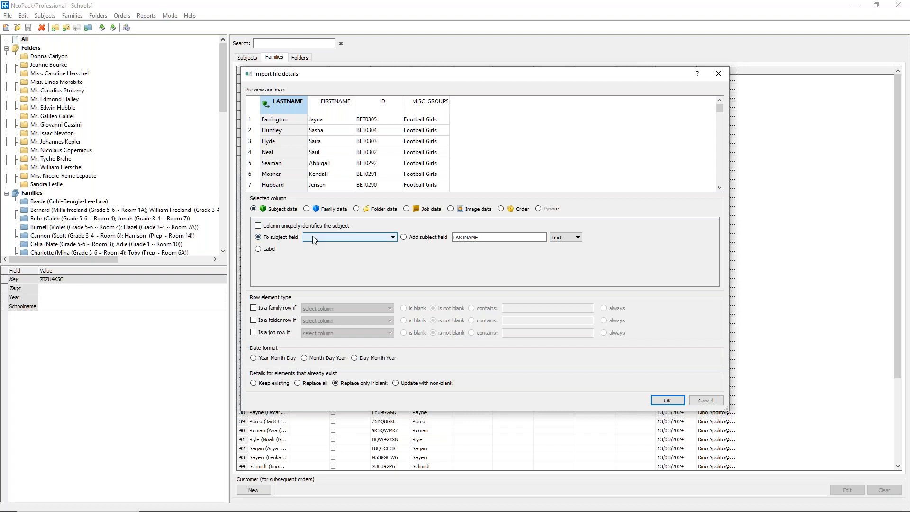
click(314, 238)
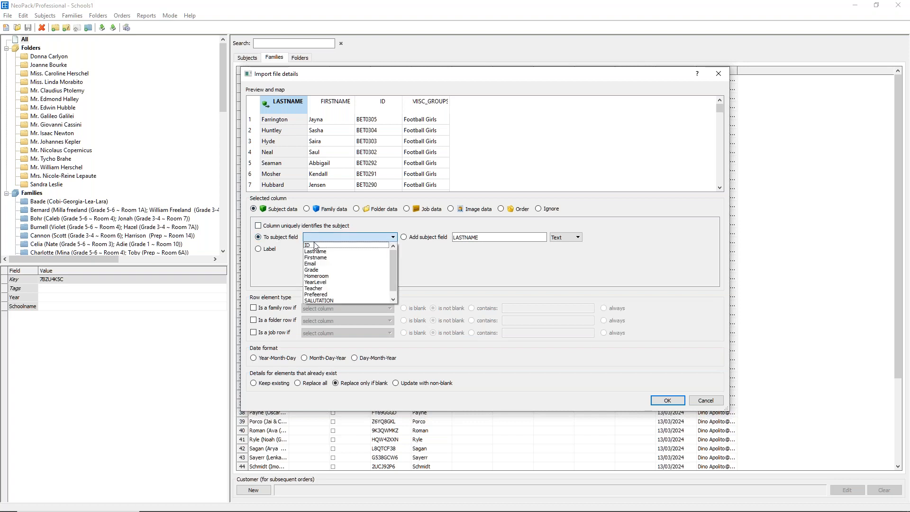
click(315, 251)
click(339, 105)
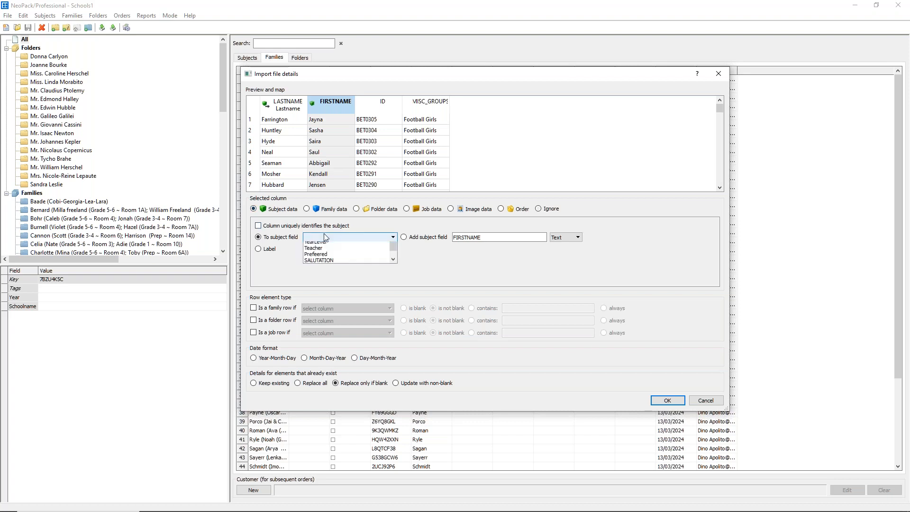
click(323, 236)
click(319, 258)
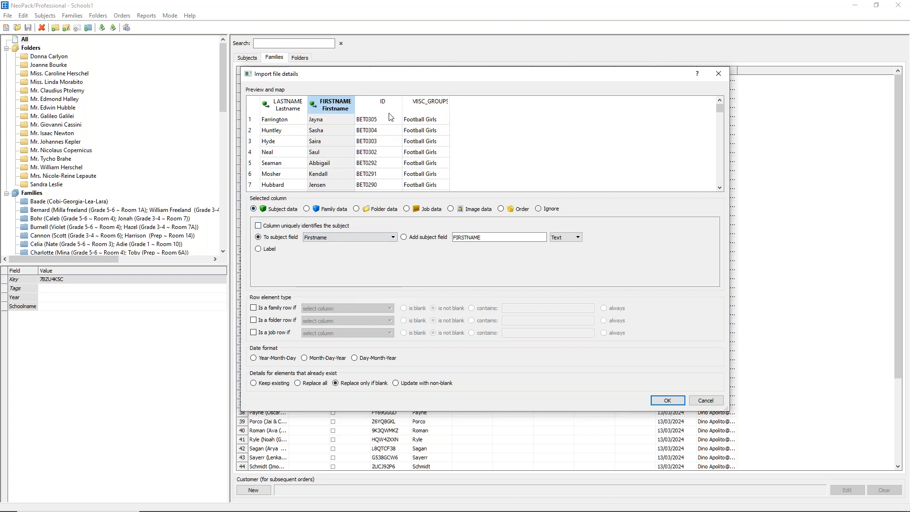
Set the ID column as the subject's unique identifier and map it to the ID subject field.
click(382, 105)
click(290, 210)
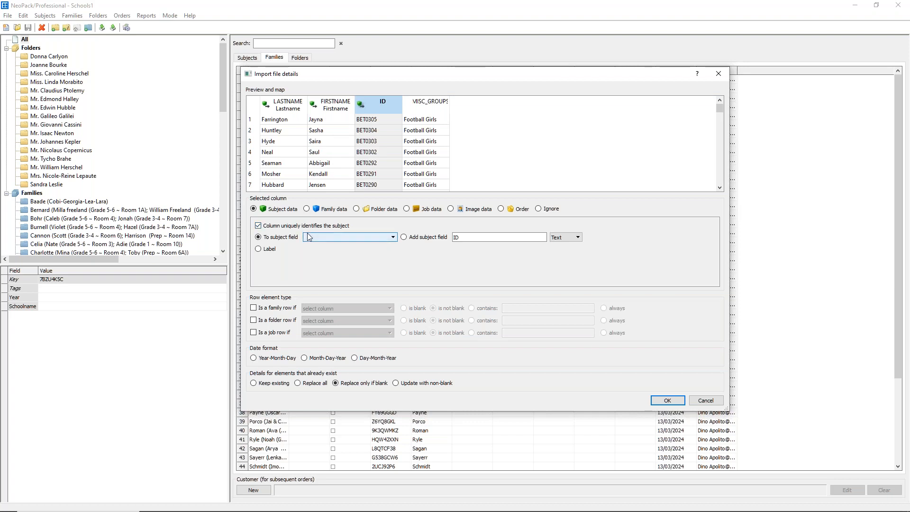
click(327, 237)
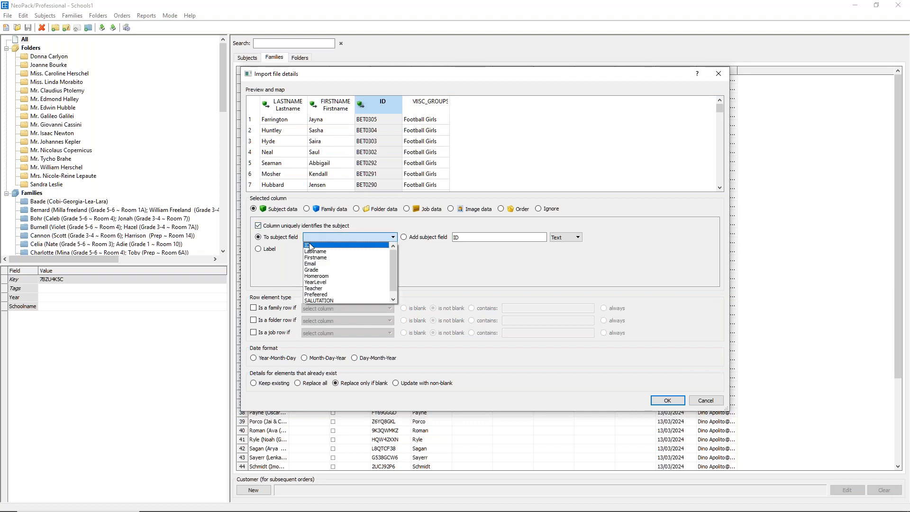
click(310, 245)
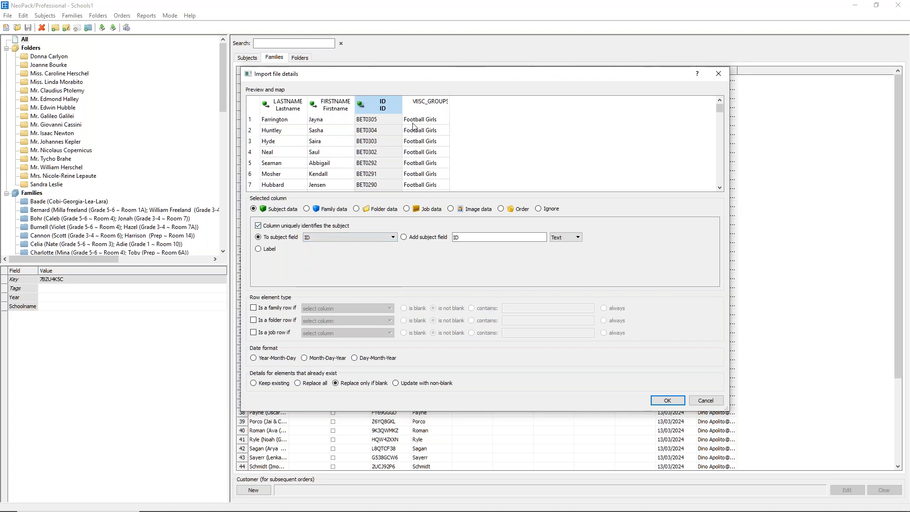
Map the MISC_GROUPS column to folder data as a unique folder identifier and extra folder, and run the import.
click(418, 100)
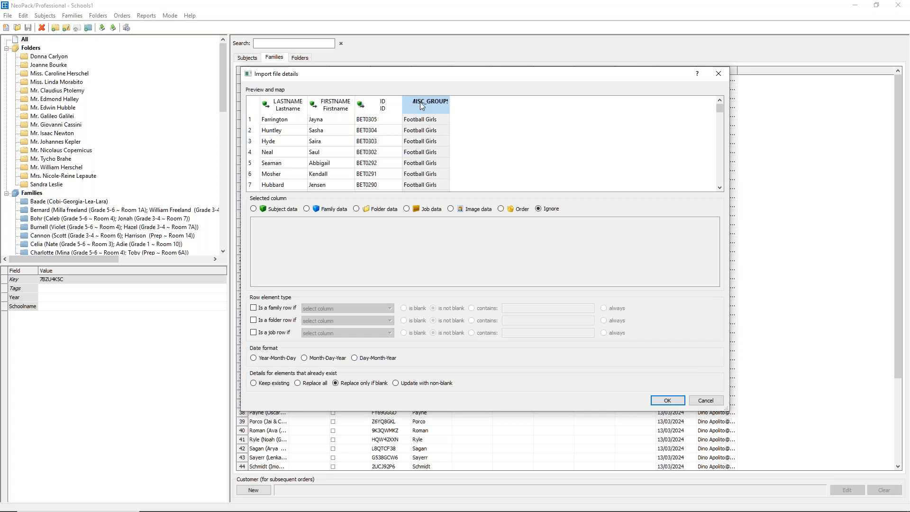
click(368, 212)
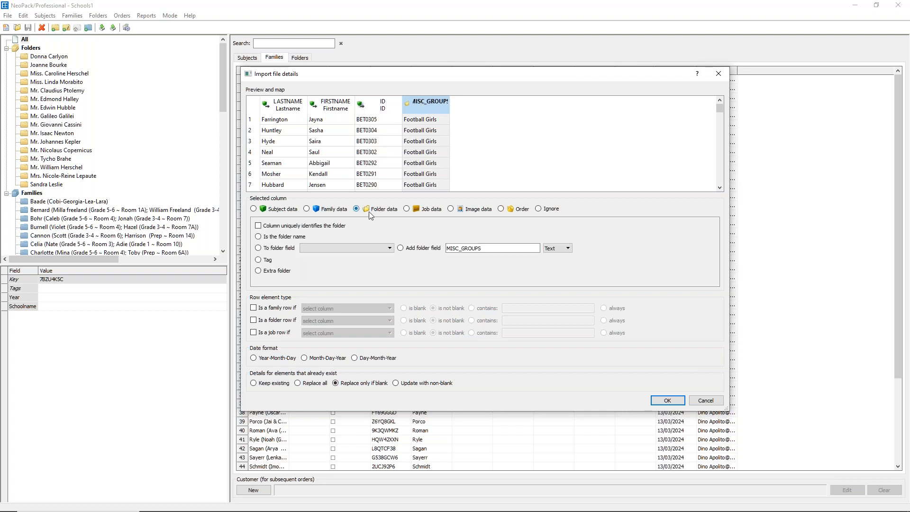
click(275, 229)
click(259, 271)
click(291, 237)
click(266, 270)
click(666, 400)
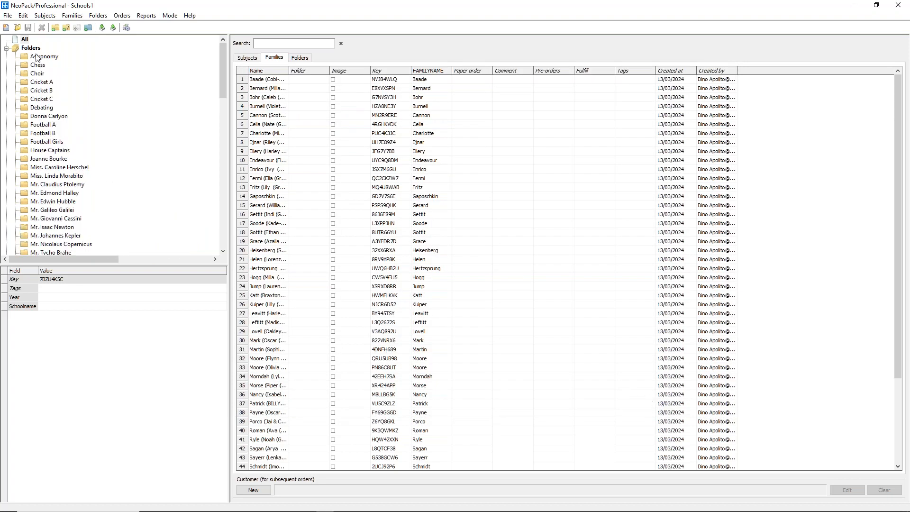
Review the subjects in the imported Astronomy, Choir, Chess and Cricket A folders, widening the Folder column to read each subject's main folder.
click(37, 57)
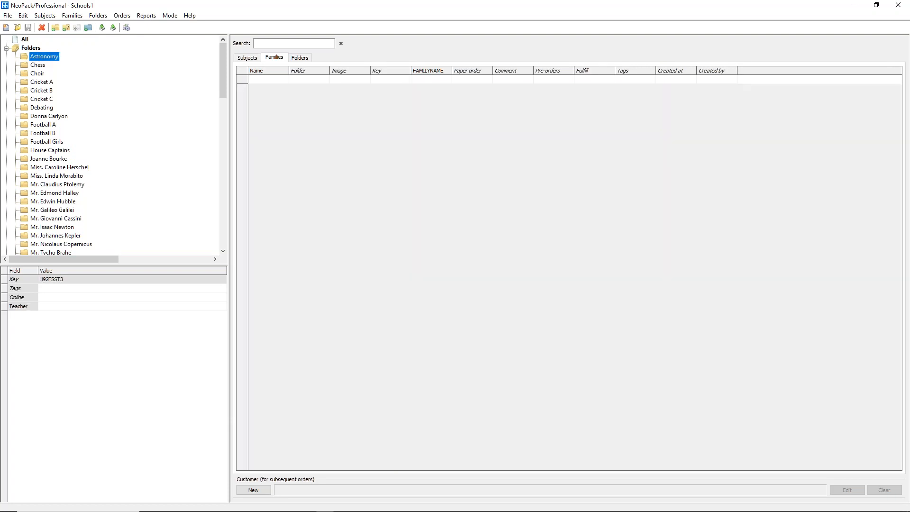
click(37, 73)
click(249, 58)
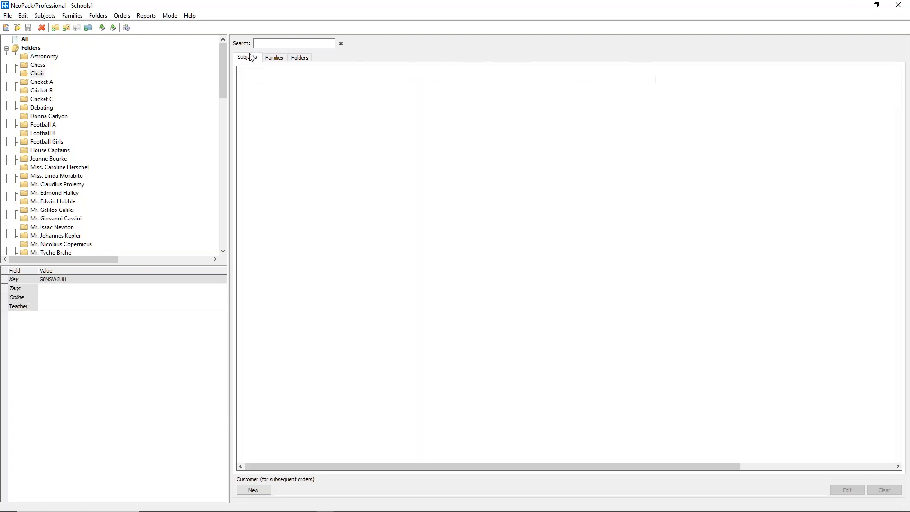
click(39, 65)
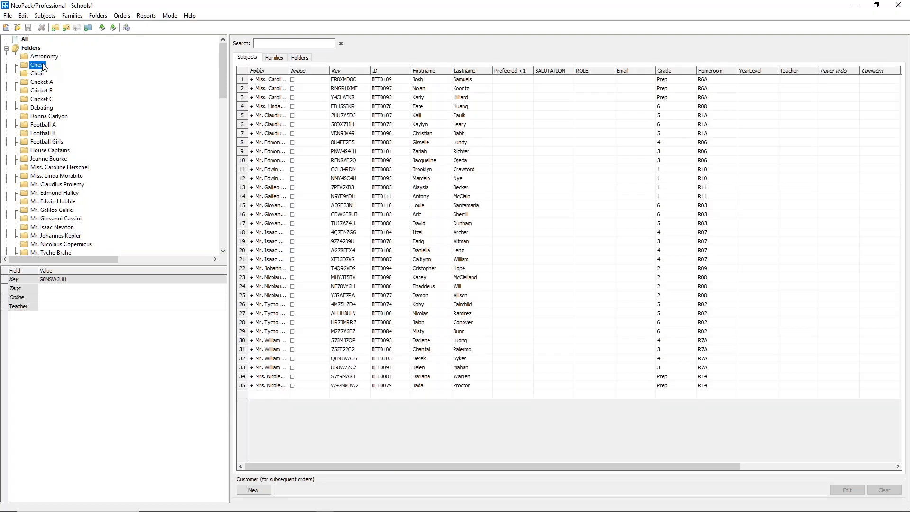
click(35, 84)
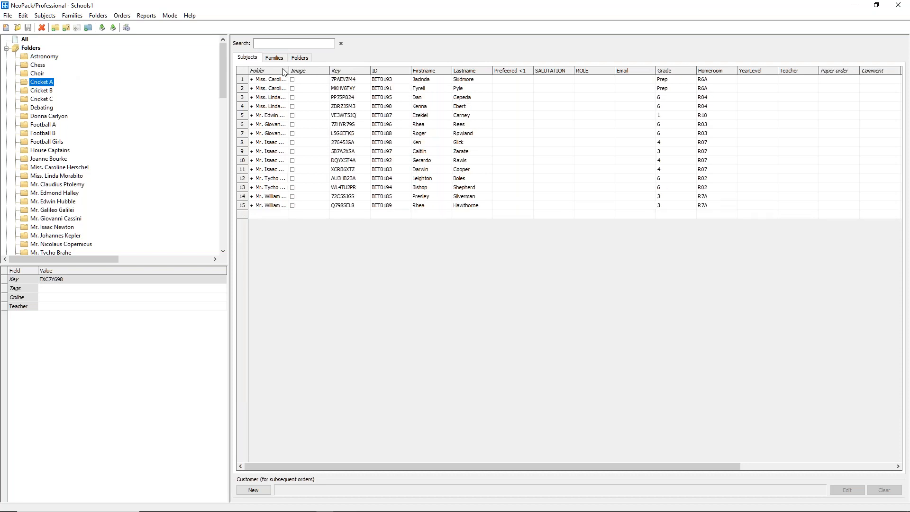
drag(290, 68, 350, 67)
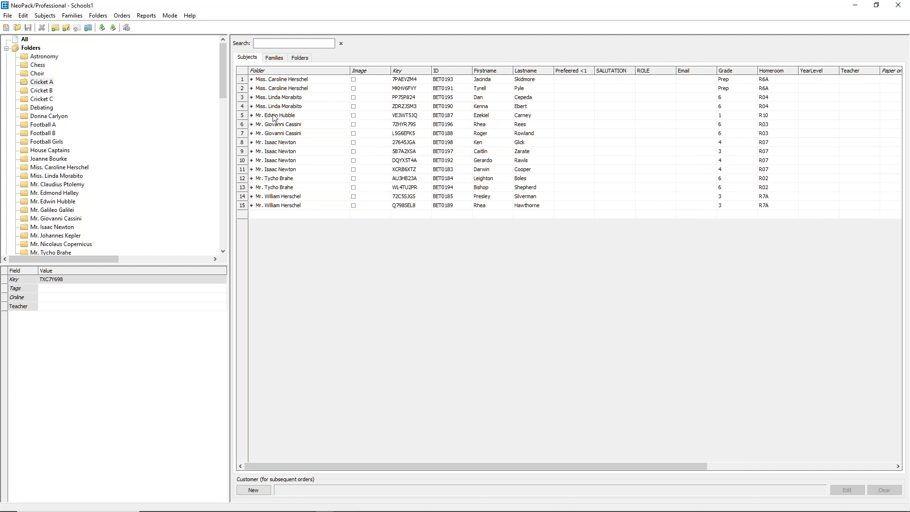
click(45, 82)
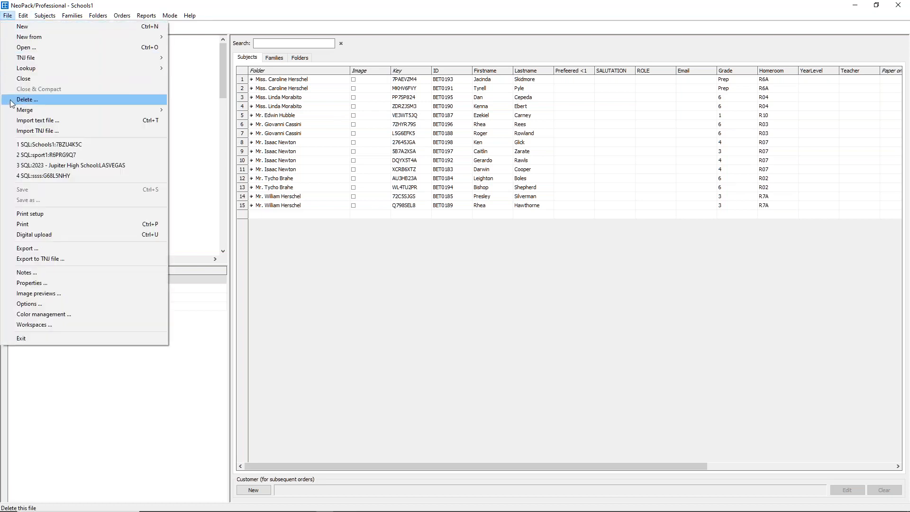
click(41, 119)
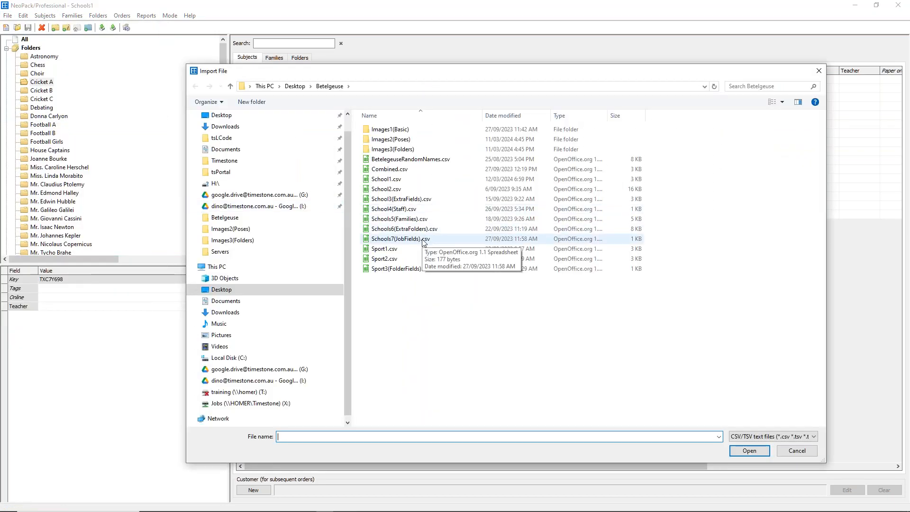
double_click(423, 240)
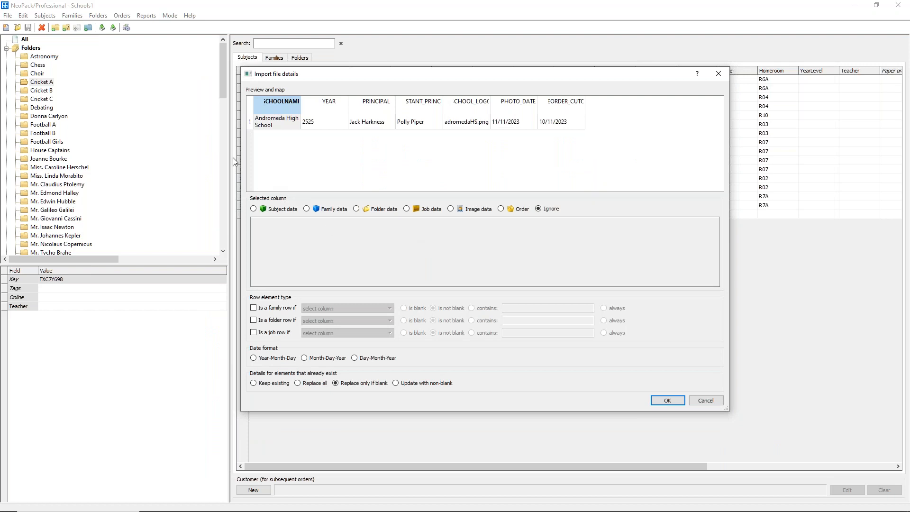
drag(241, 157, 142, 158)
drag(200, 103, 240, 100)
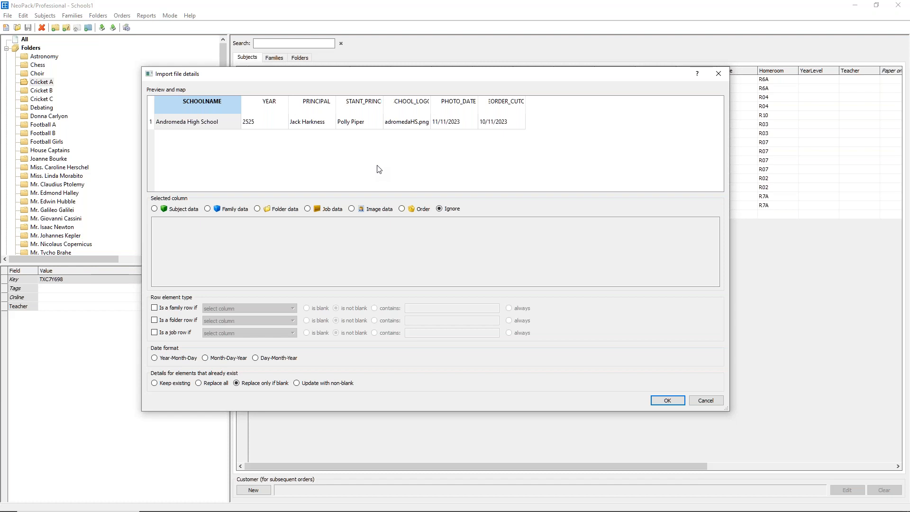
drag(383, 101, 543, 100)
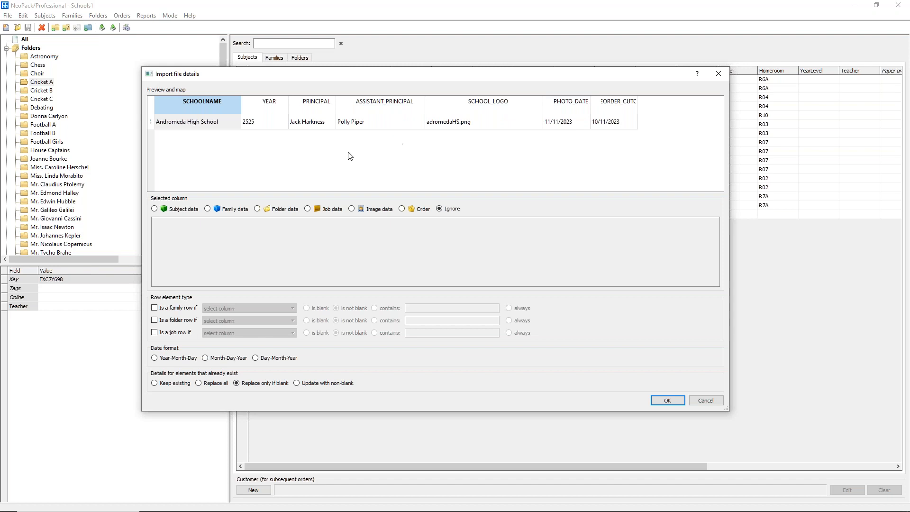
click(318, 210)
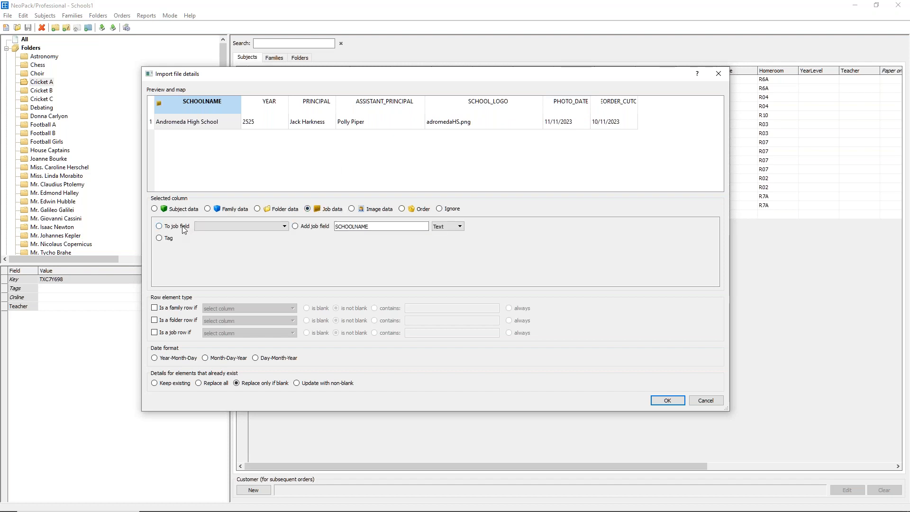
click(218, 224)
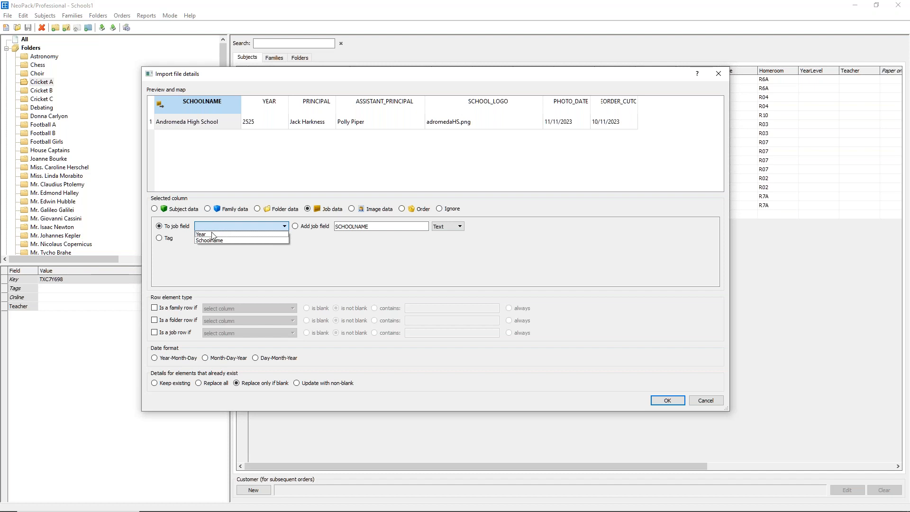
click(209, 240)
click(263, 124)
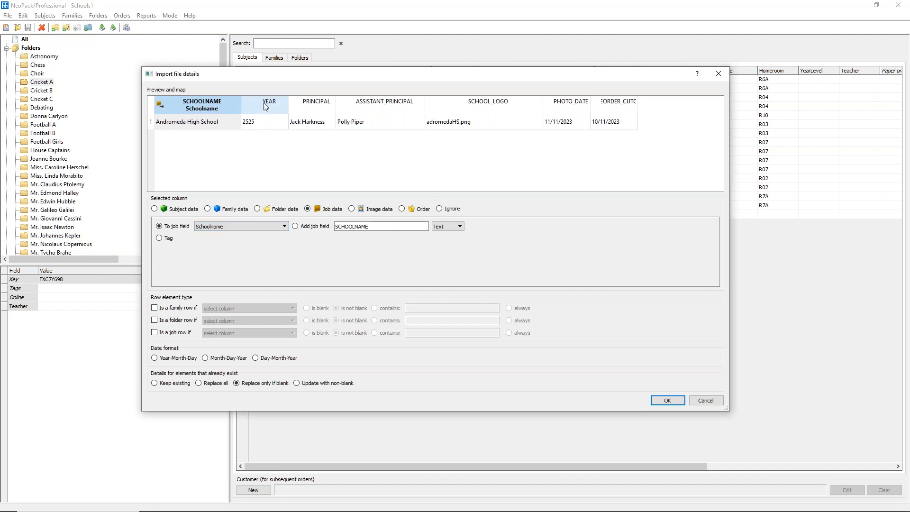
click(189, 211)
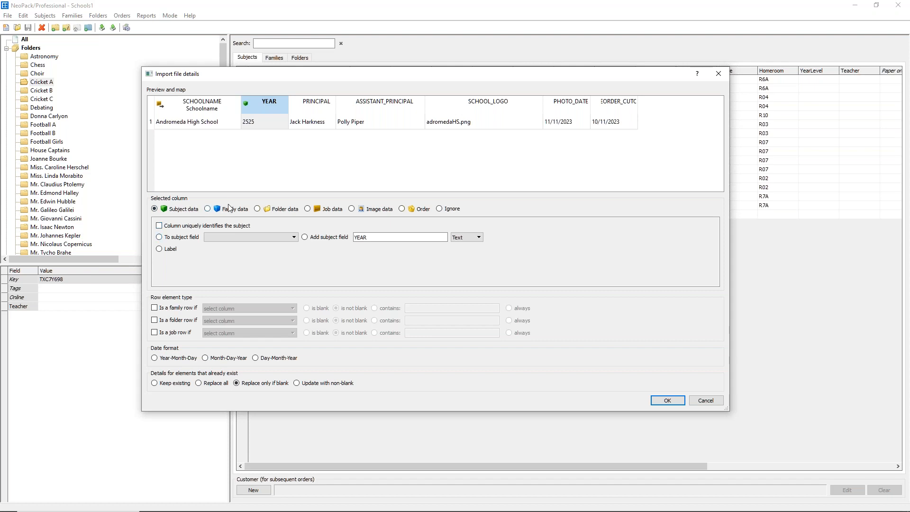
click(315, 209)
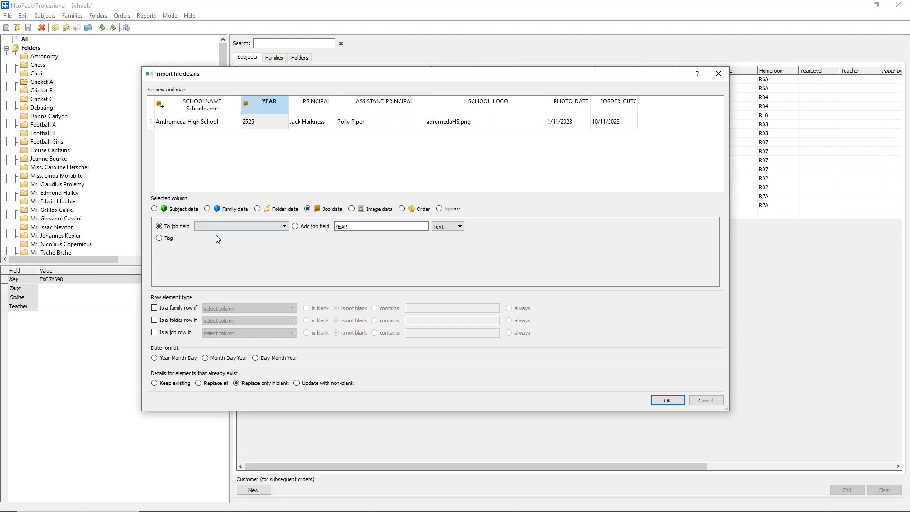
click(212, 226)
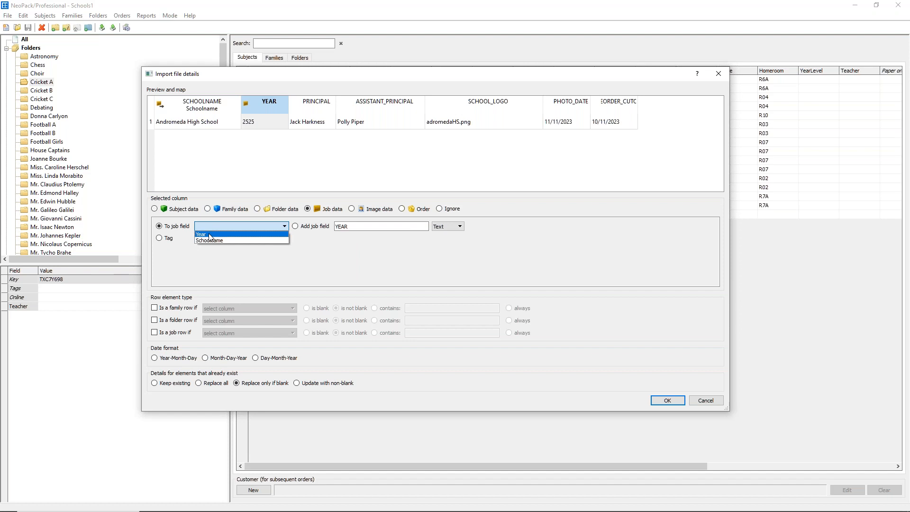
click(210, 234)
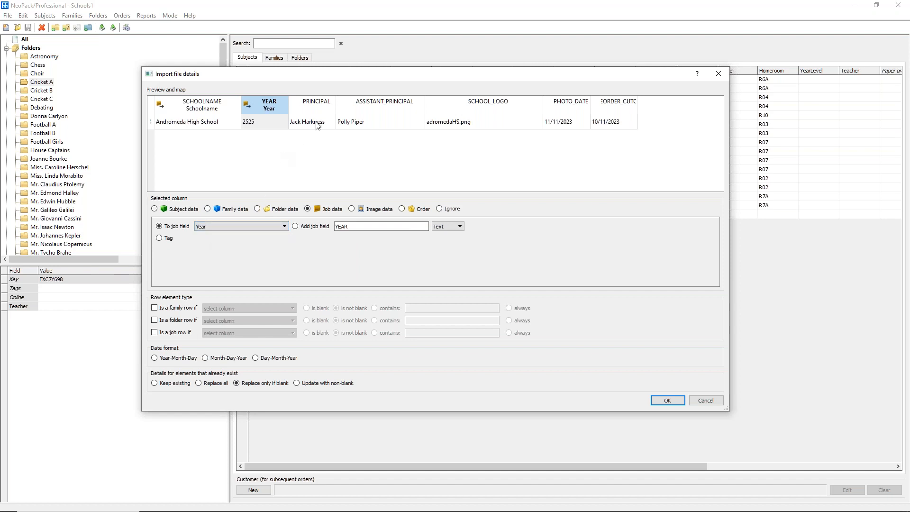
click(330, 104)
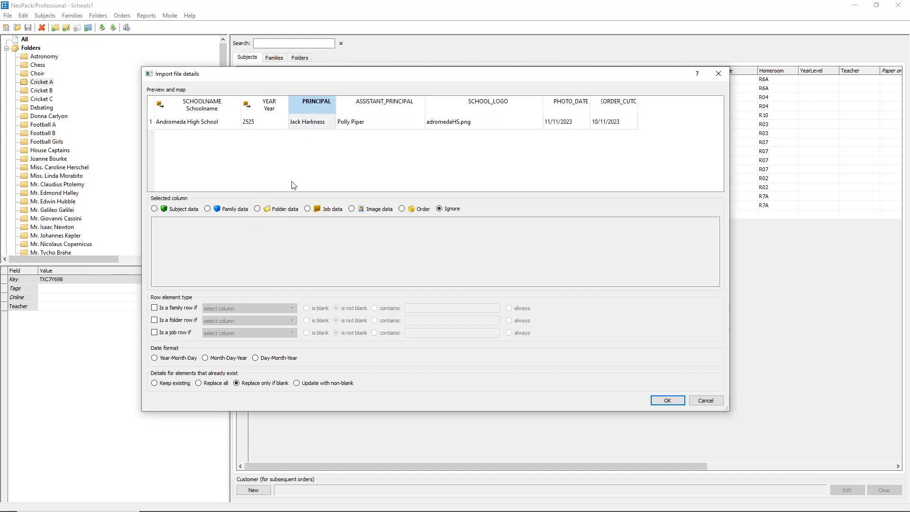
click(307, 209)
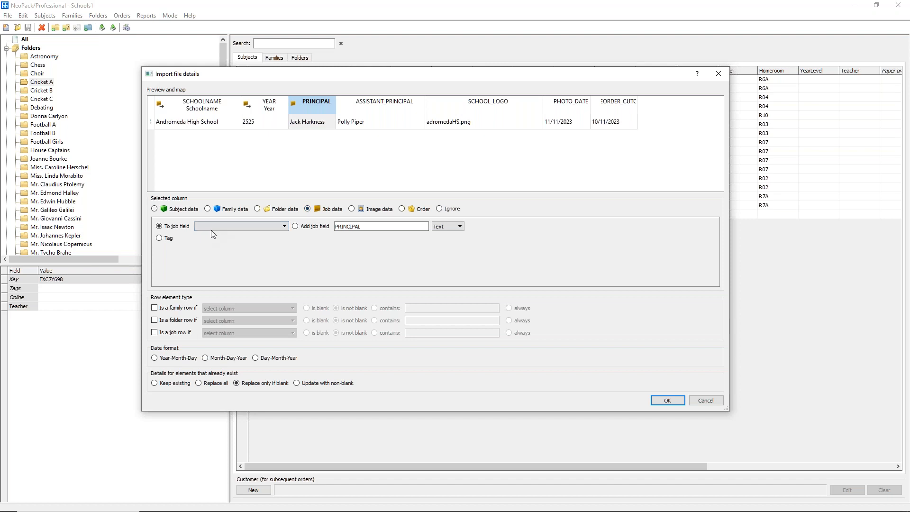
click(219, 226)
click(311, 227)
click(705, 400)
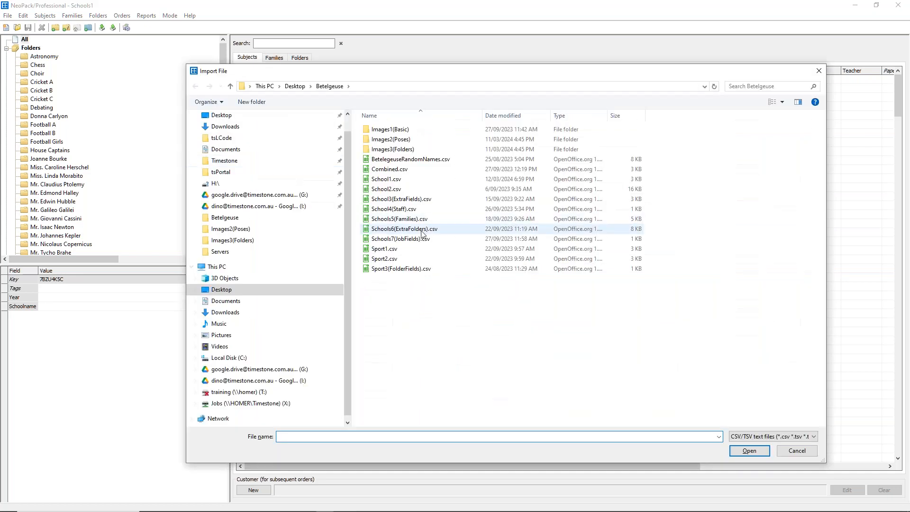
Open Schools7(JobFields).csv for import and map its SCHOOLNAME and YEAR columns to the Schoolname and Year job fields.
click(417, 240)
double_click(417, 240)
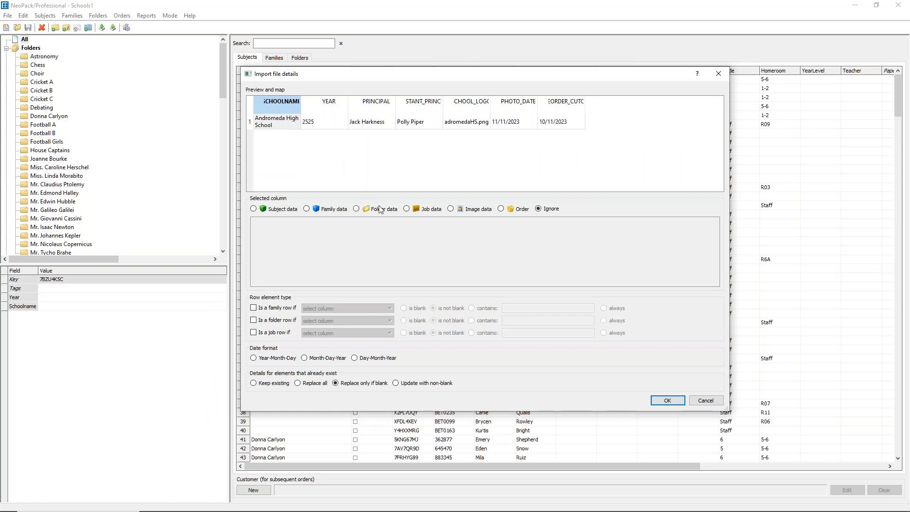
click(419, 210)
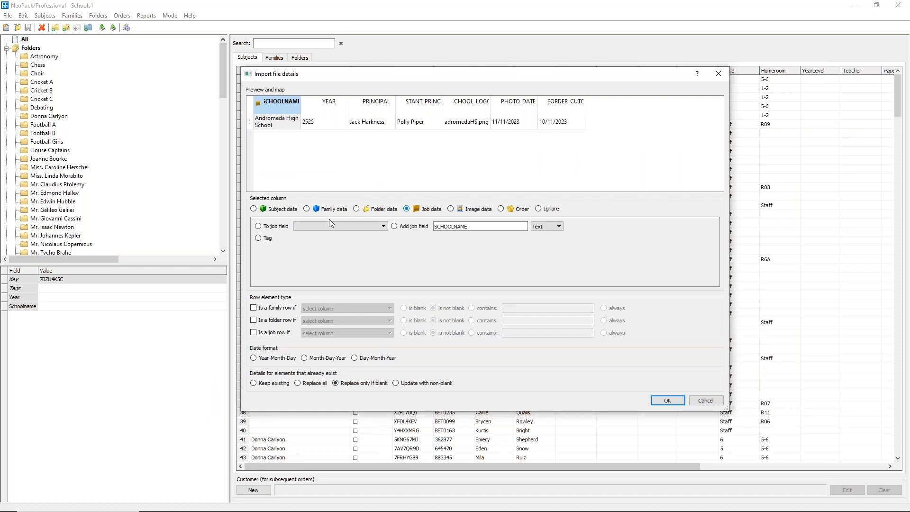
click(298, 226)
click(304, 239)
click(330, 108)
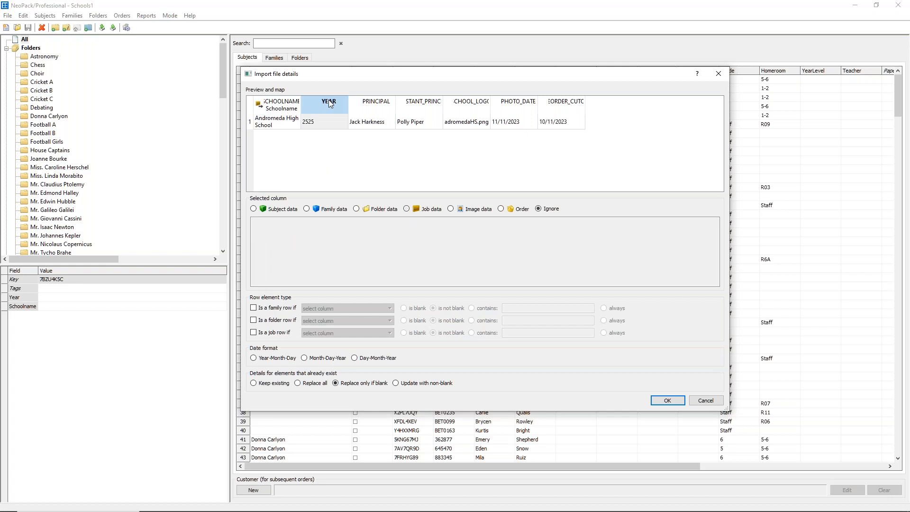
click(420, 211)
click(303, 227)
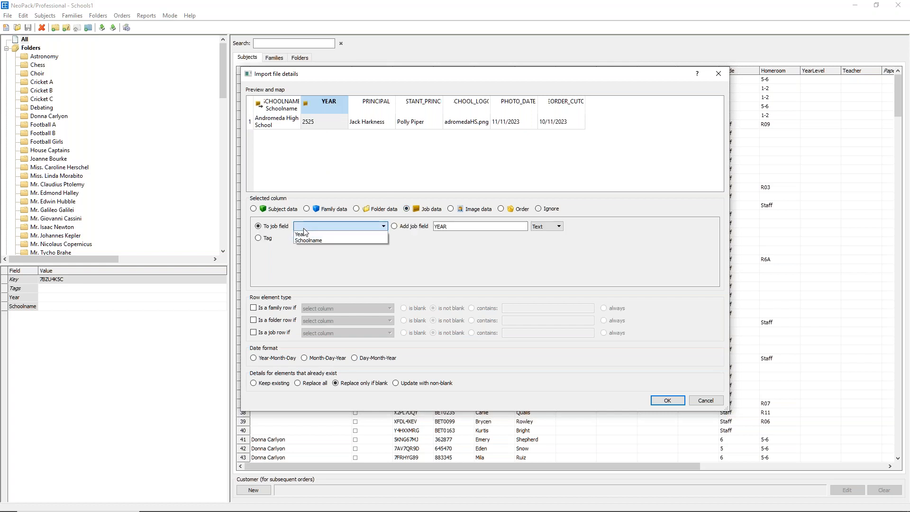
click(304, 234)
Add the PRINCIPAL, ASSISTANT_PRINCIPAL and SCHOOL_LOGO columns as new text job fields under their own names.
click(369, 100)
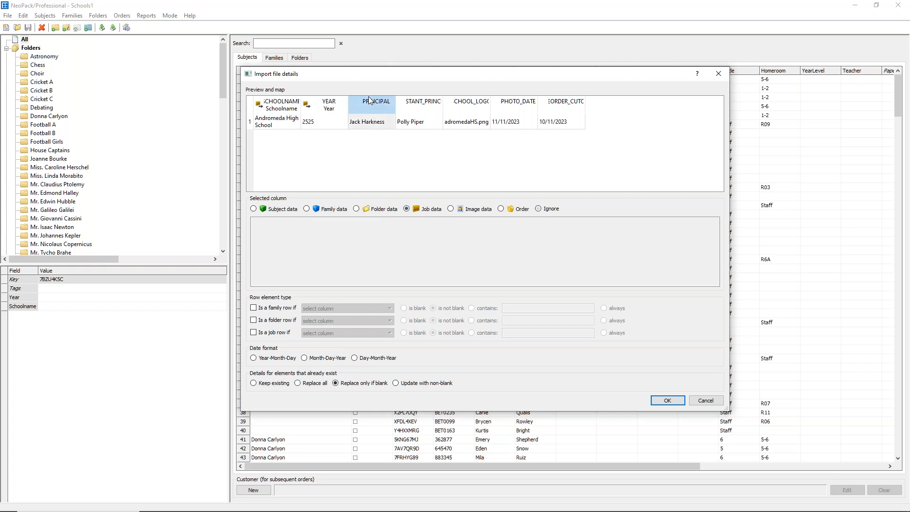
click(427, 212)
click(416, 228)
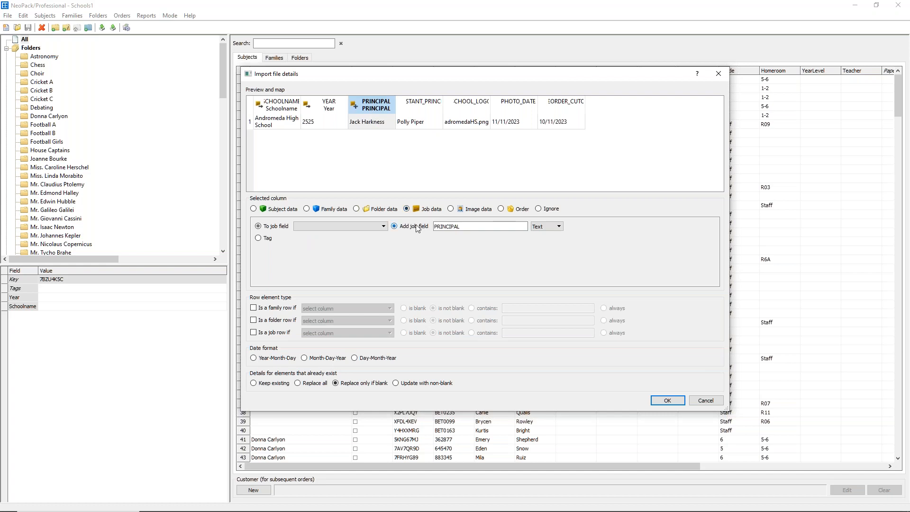
click(413, 102)
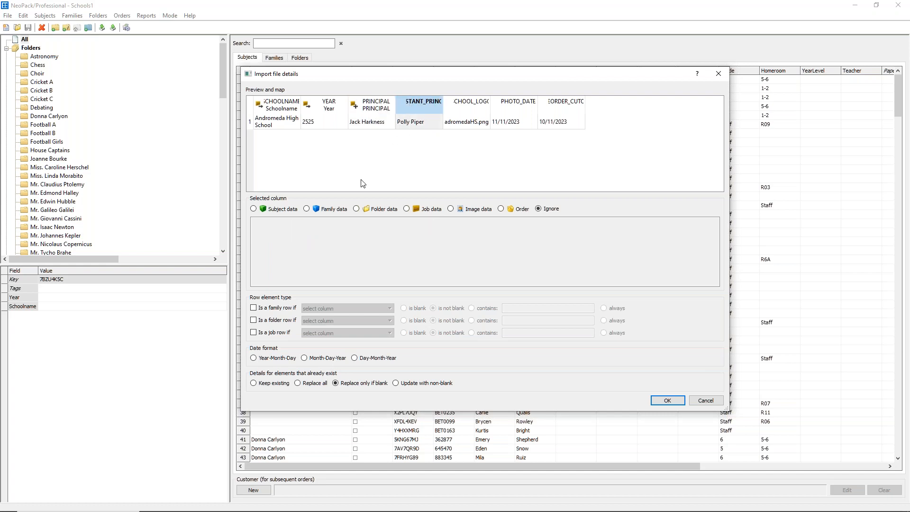
click(407, 209)
click(413, 226)
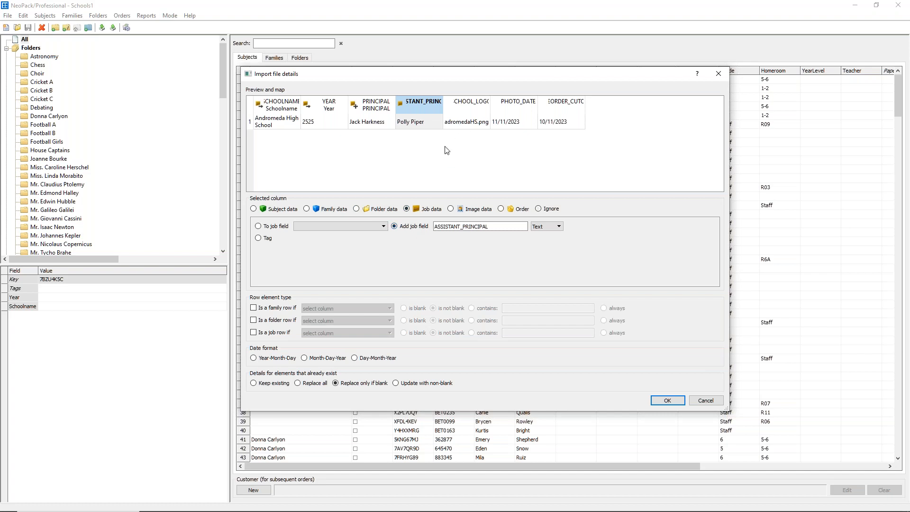
click(467, 105)
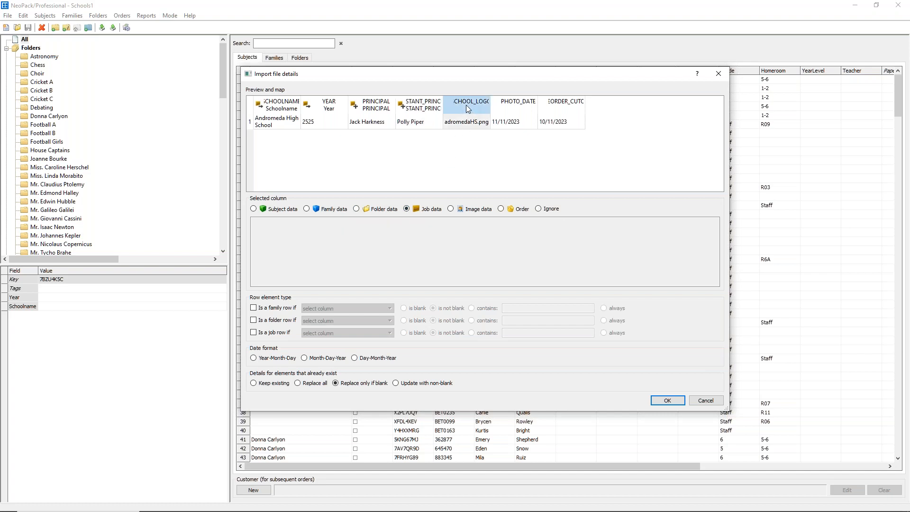
click(407, 209)
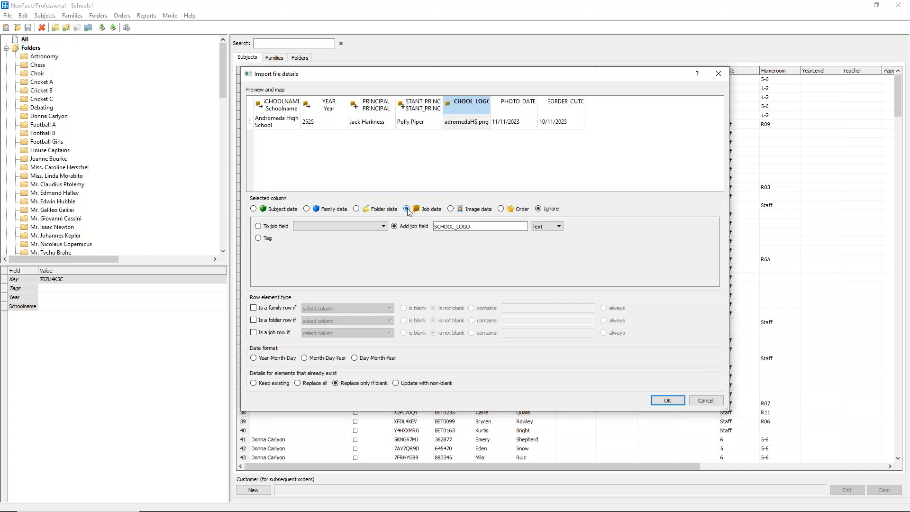
click(394, 226)
Add the PHOTO_DATE and PREORDER_CUTOFF columns as new text job fields under their own names, using the Day-Month-Year date format.
click(503, 107)
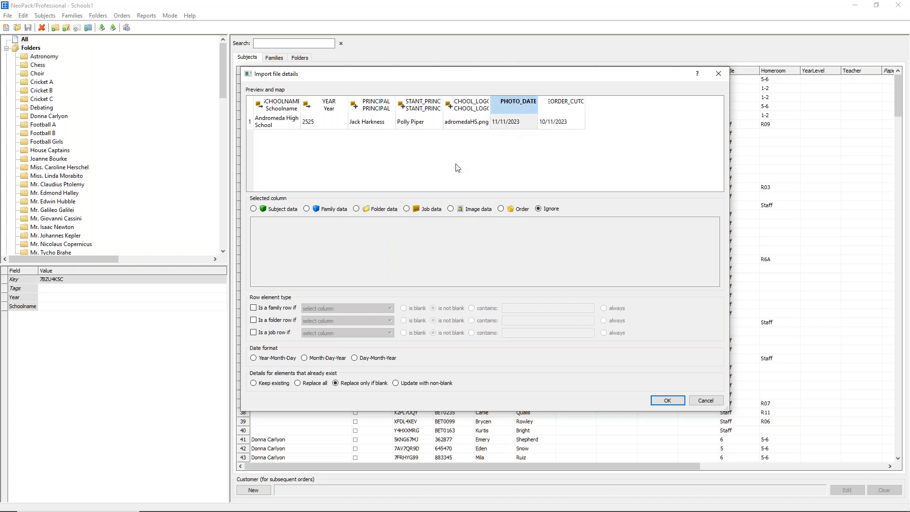
click(431, 211)
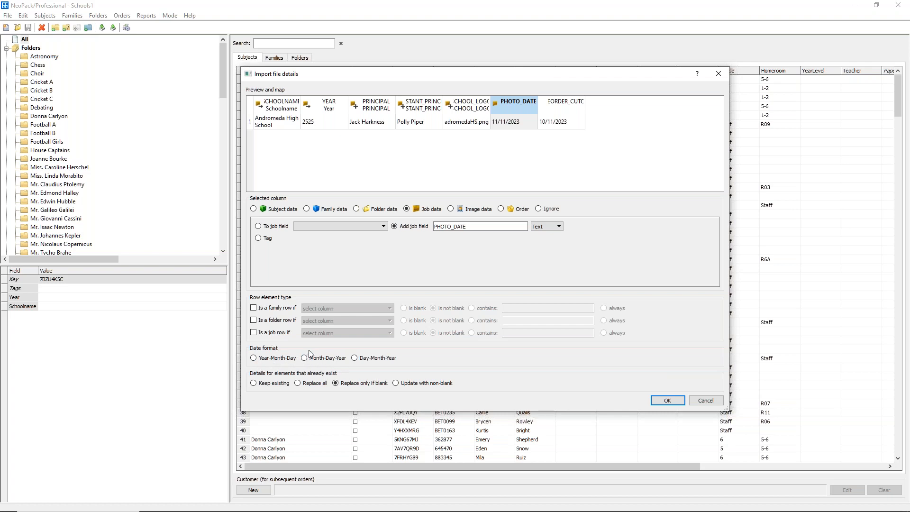
click(354, 358)
drag(585, 105, 656, 101)
click(624, 102)
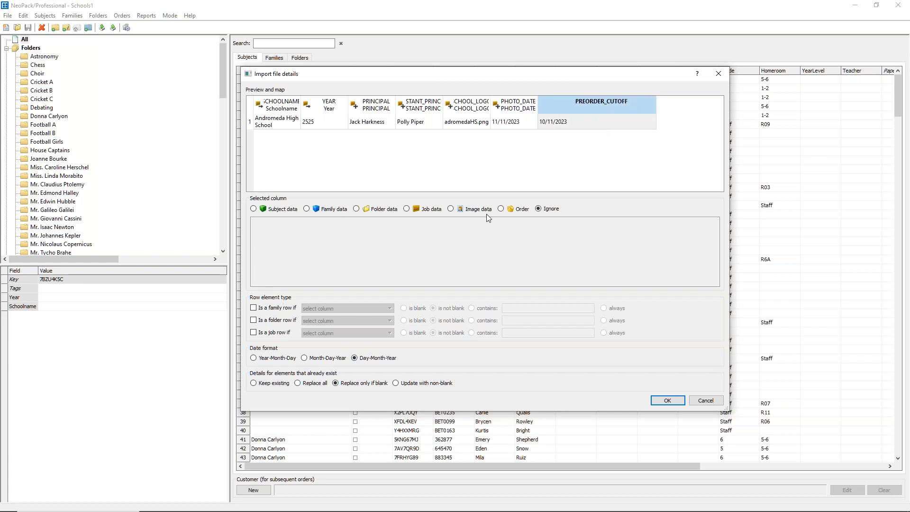
click(424, 212)
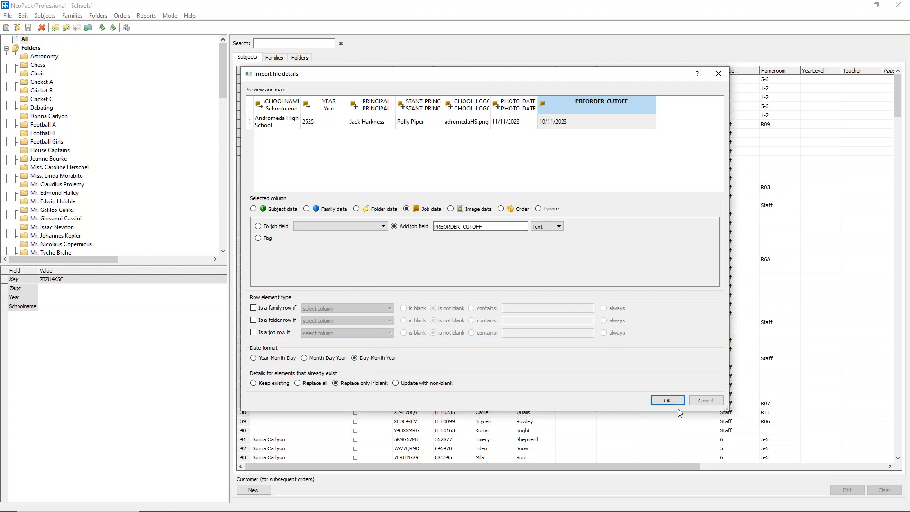
Run the job field import and widen the Field column of the job details to read the imported field names.
click(667, 401)
click(60, 341)
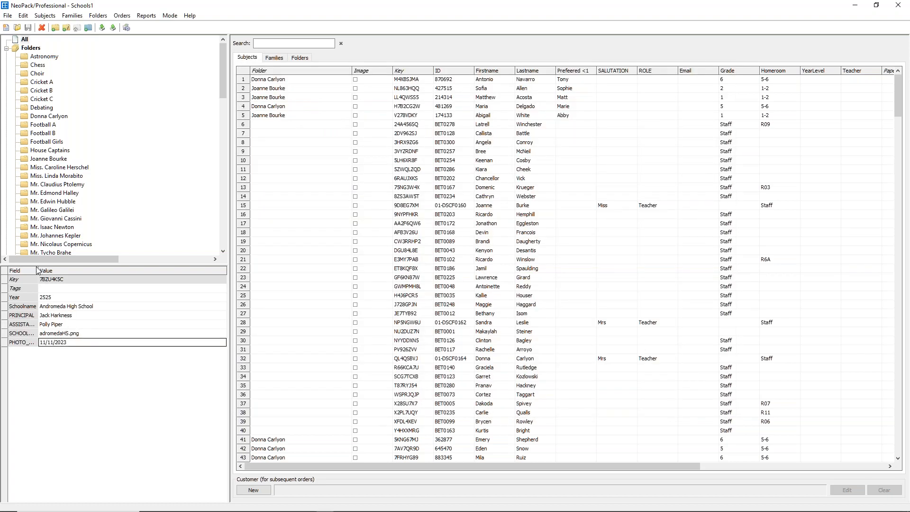
drag(37, 269, 49, 269)
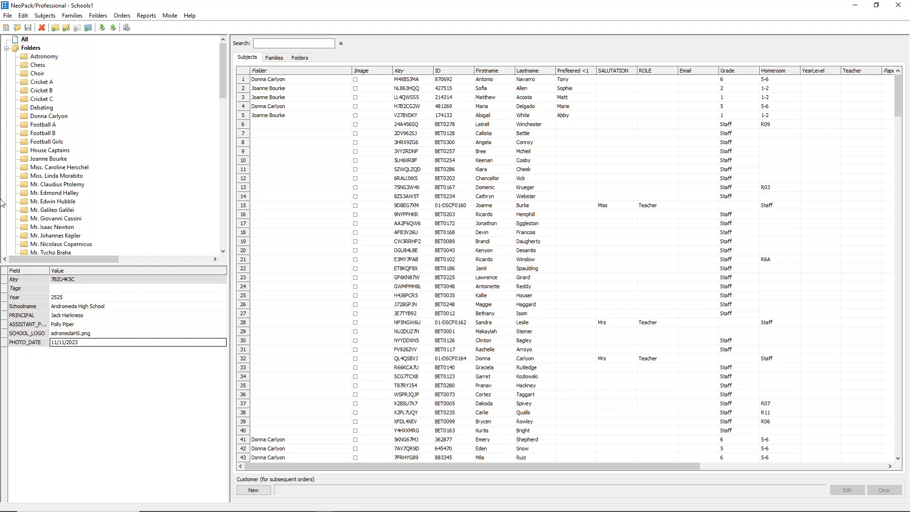
Create a new job named school2 with the Schools account.
click(5, 28)
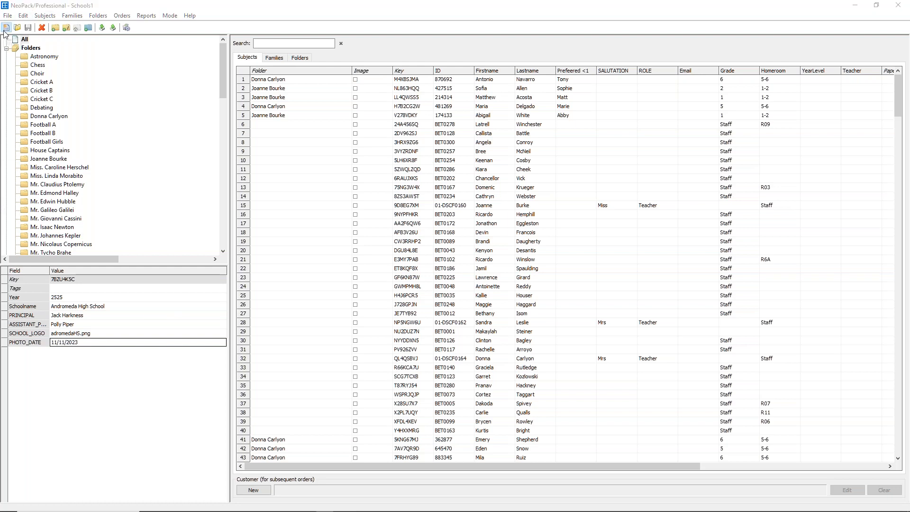
text(schh)
key(BackSpace)
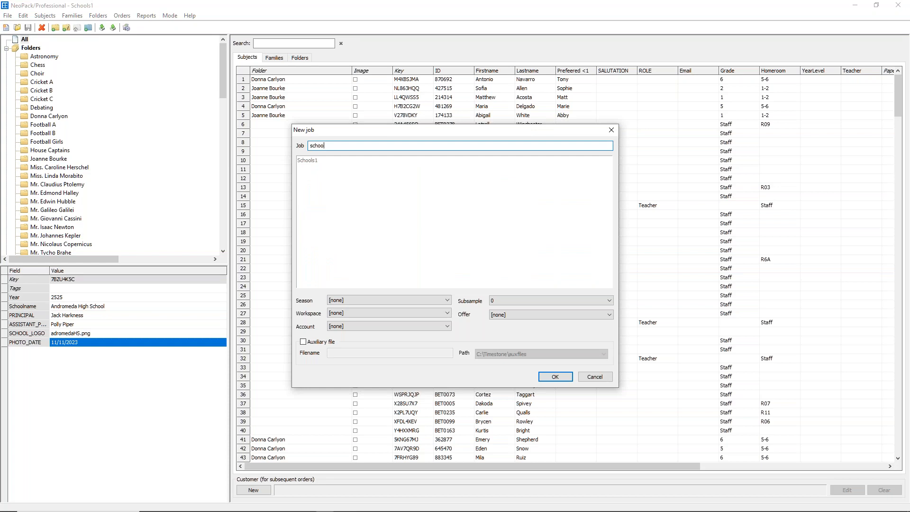
text(ool2)
click(368, 325)
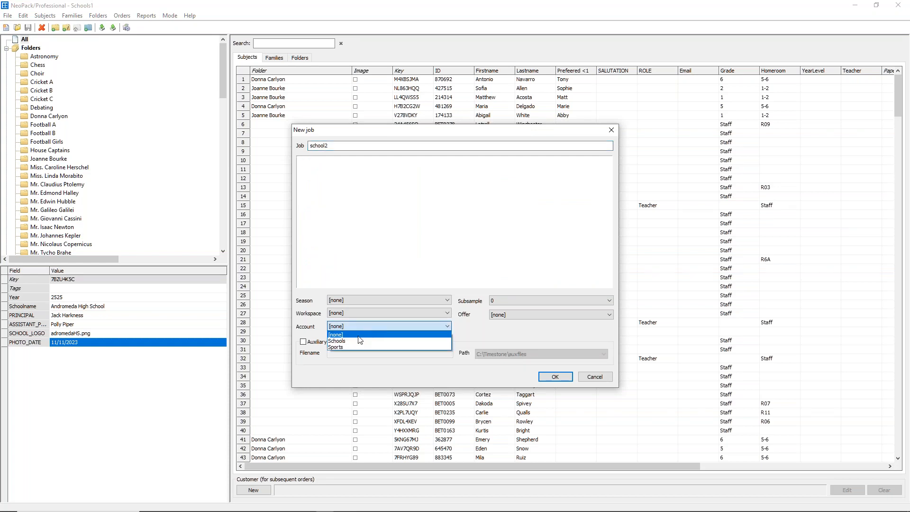
click(360, 341)
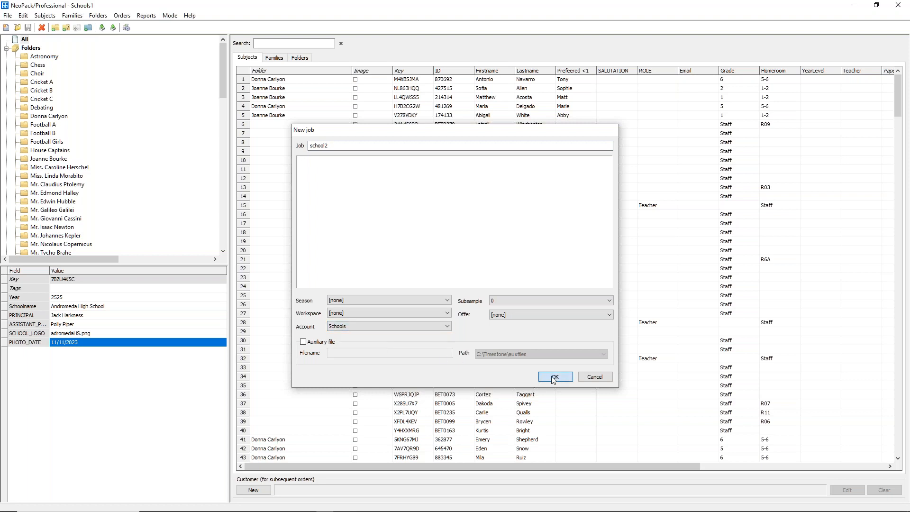
click(553, 377)
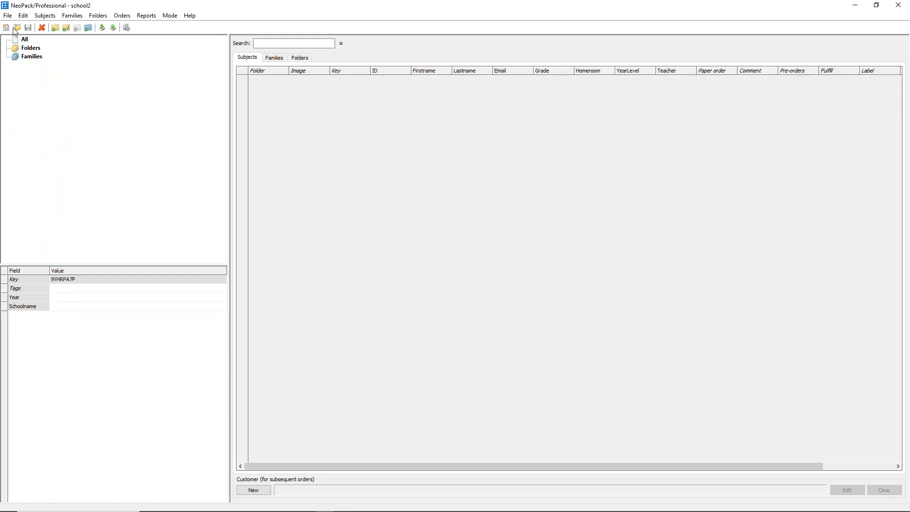
Open Images2(Poses).csv from the Images2(Poses) folder for import.
click(13, 38)
click(102, 28)
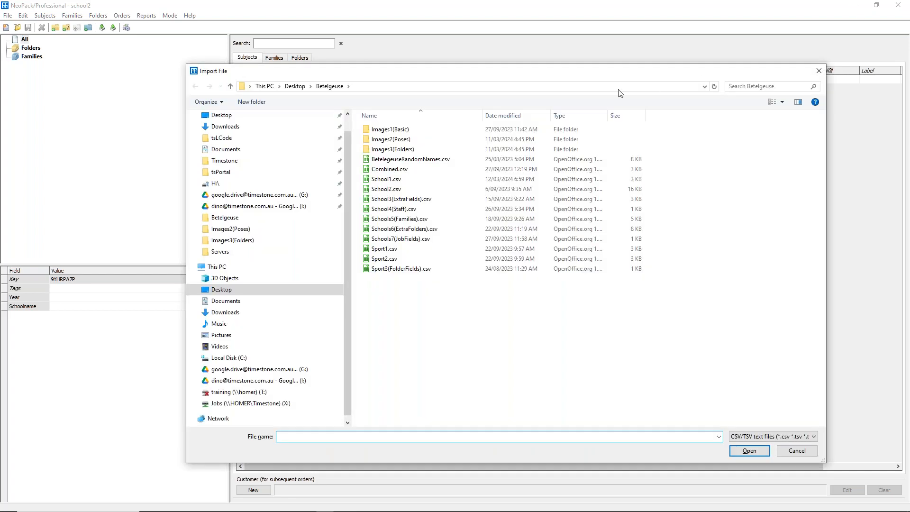
double_click(384, 140)
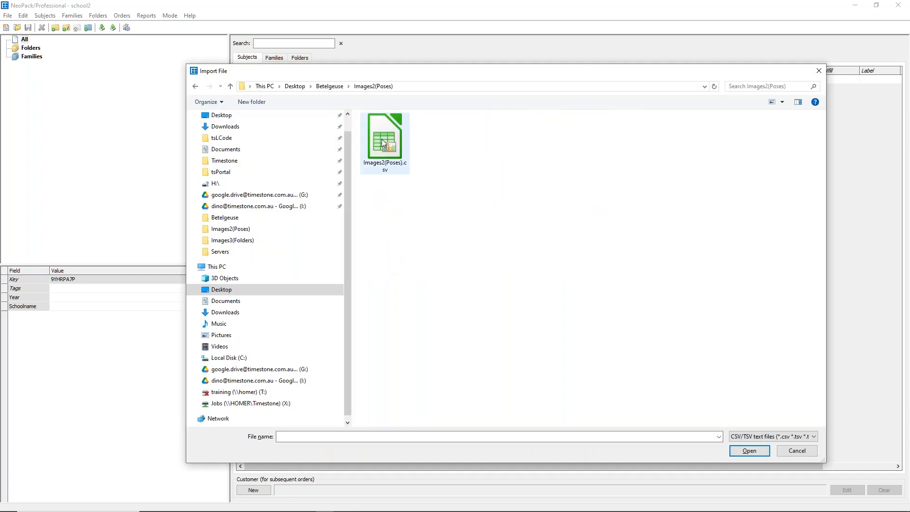
double_click(385, 149)
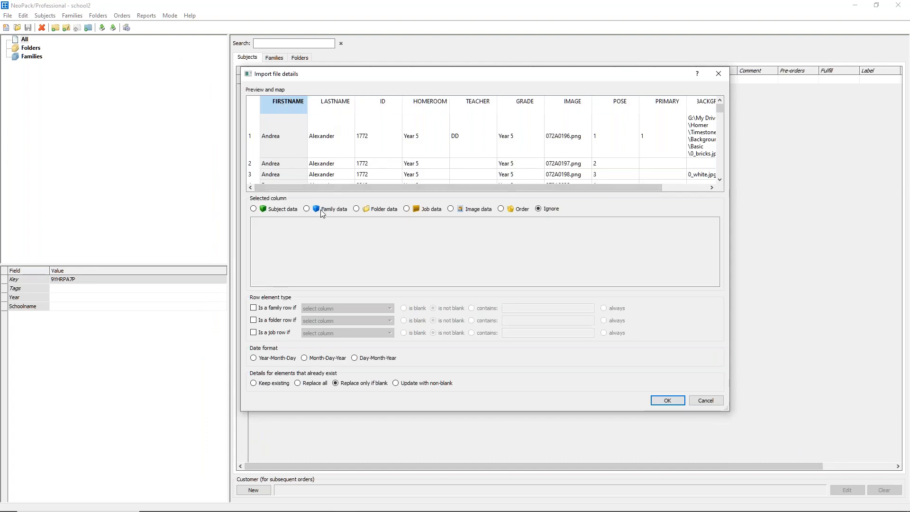
Map the FIRSTNAME and LASTNAME columns to the Firstname and Lastname subject fields.
click(284, 209)
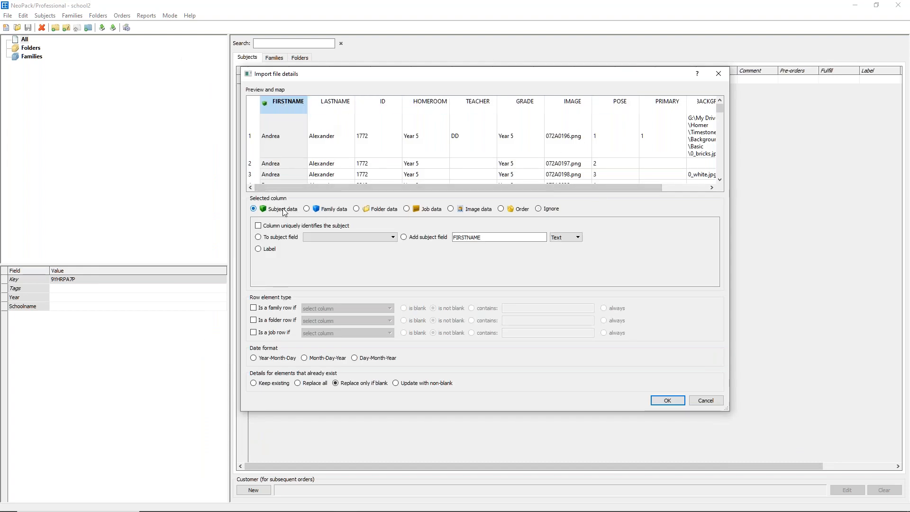
click(290, 237)
click(323, 237)
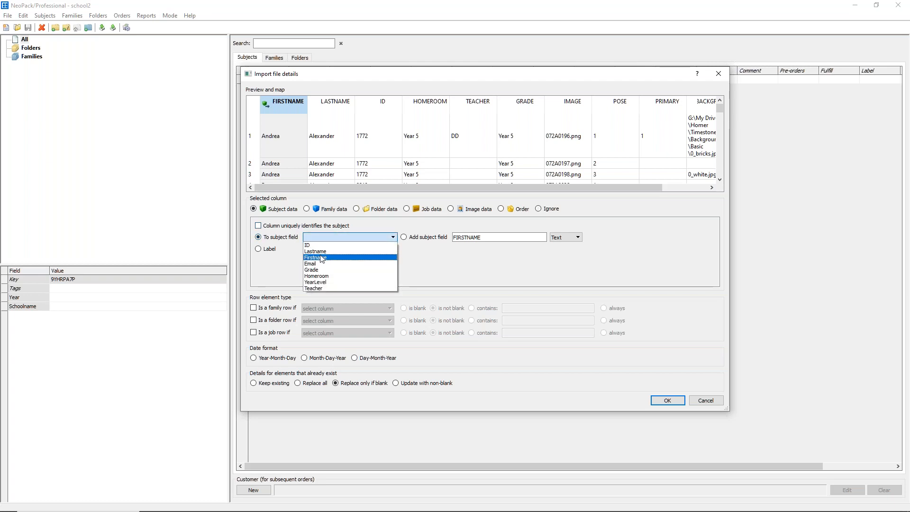
click(321, 258)
click(331, 105)
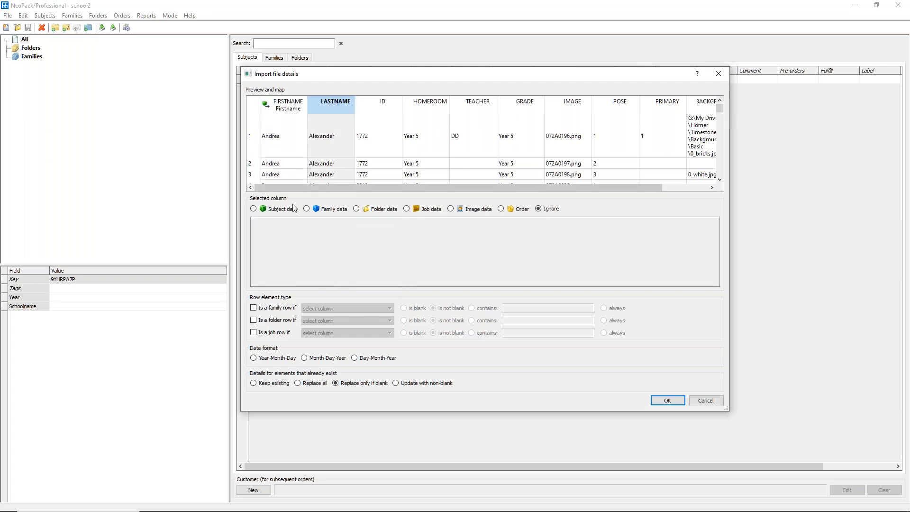
click(290, 209)
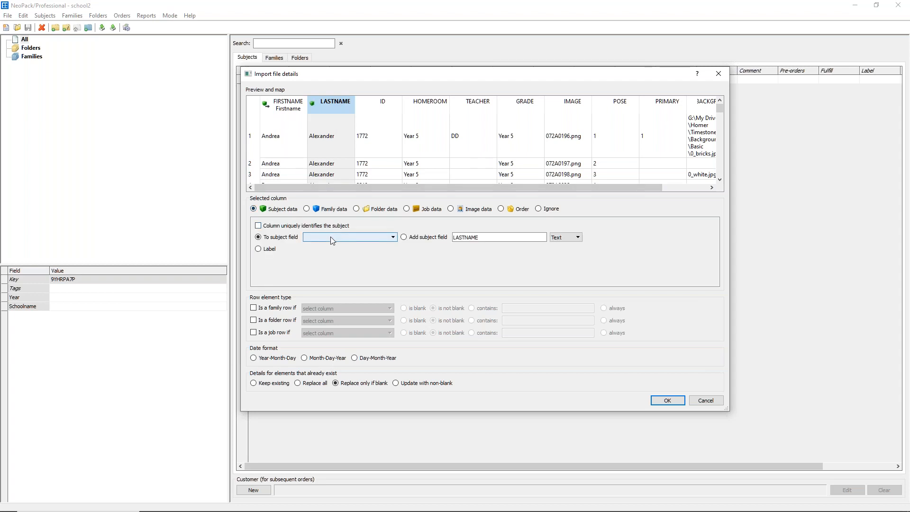
click(331, 237)
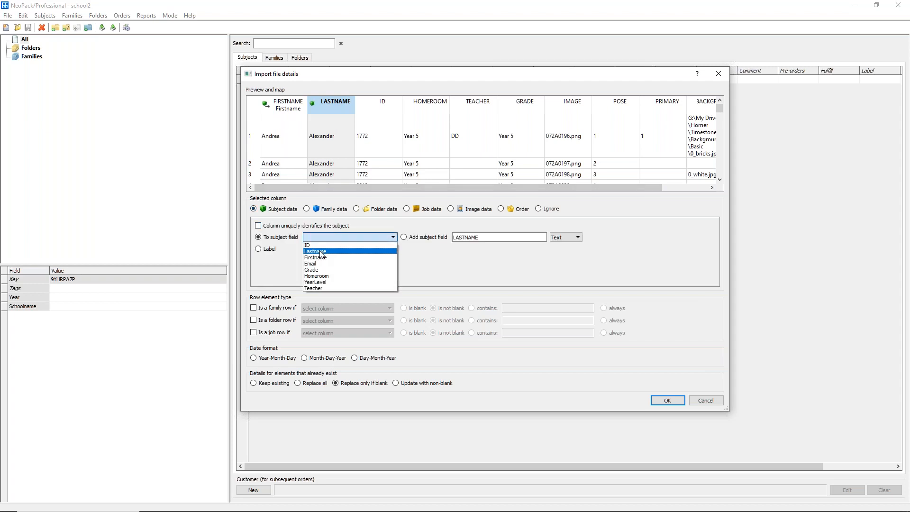
click(323, 251)
Map the ID column to the ID subject field.
click(379, 119)
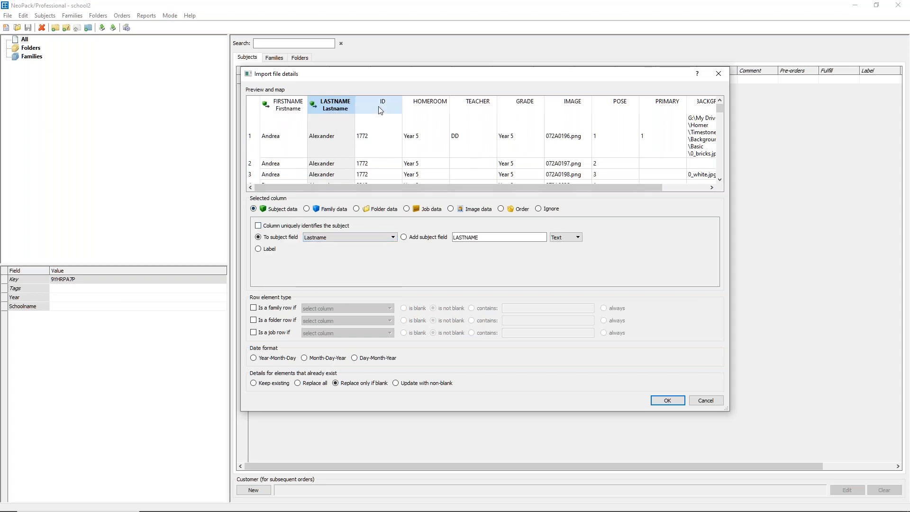
click(283, 209)
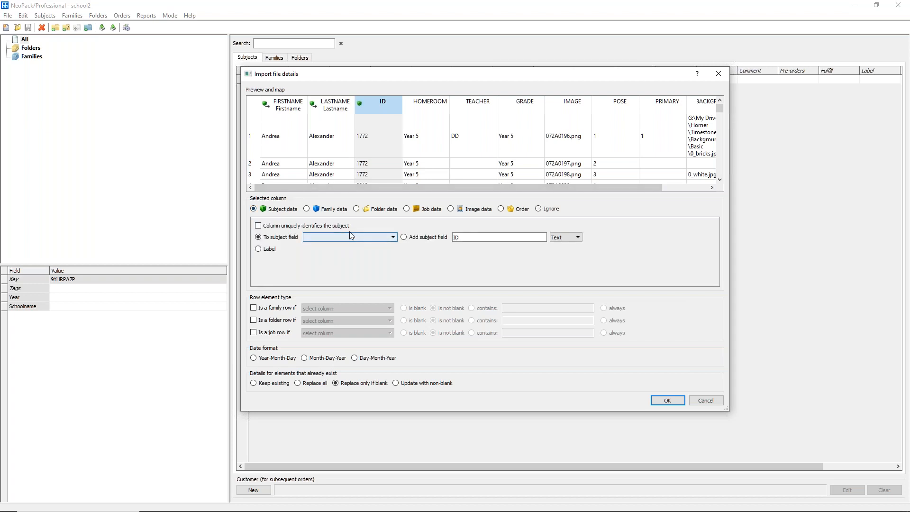
click(342, 235)
click(325, 245)
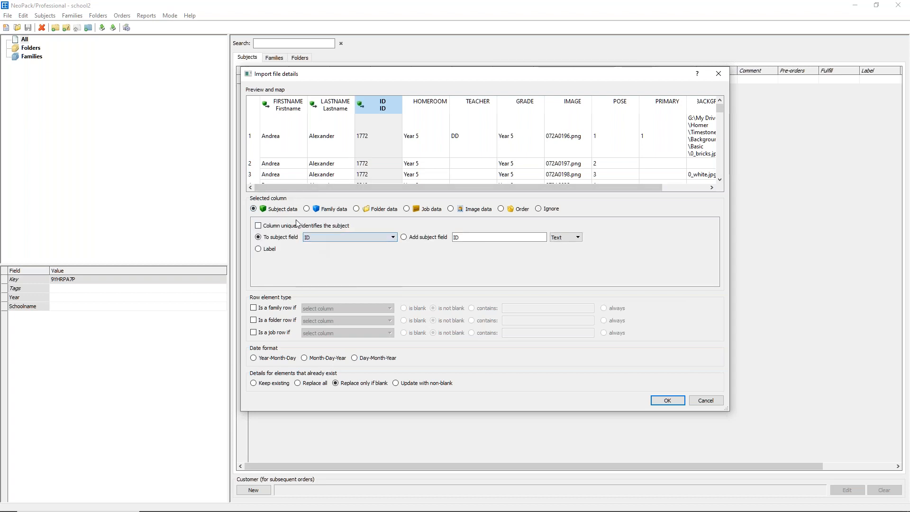
Map the HOMEROOM column to the Homeroom subject field.
click(429, 108)
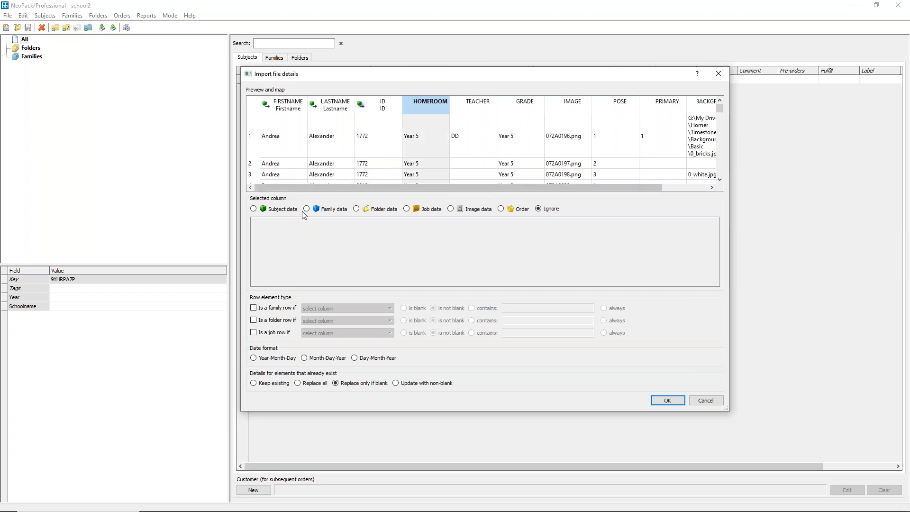
click(285, 209)
click(325, 238)
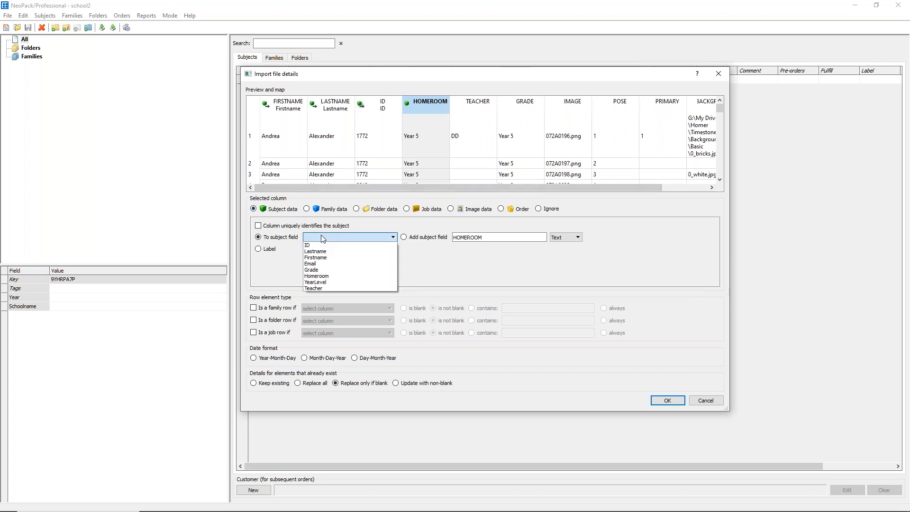
click(327, 278)
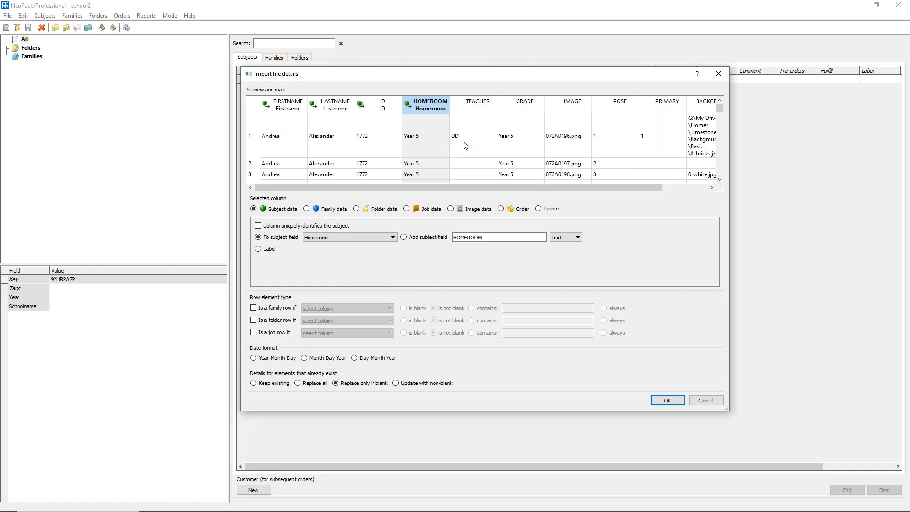
click(474, 105)
click(526, 105)
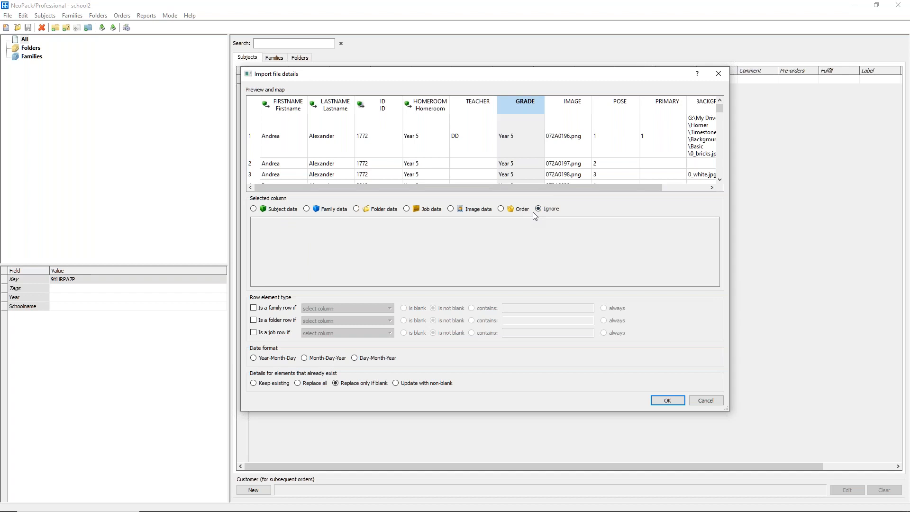
click(468, 107)
click(562, 104)
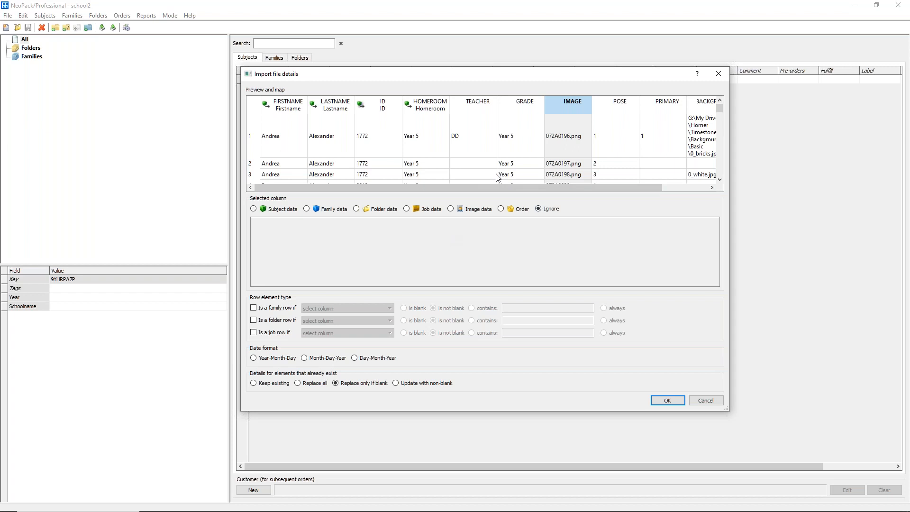
Change the HOMEROOM column to folder data and use it as the folder name.
click(421, 107)
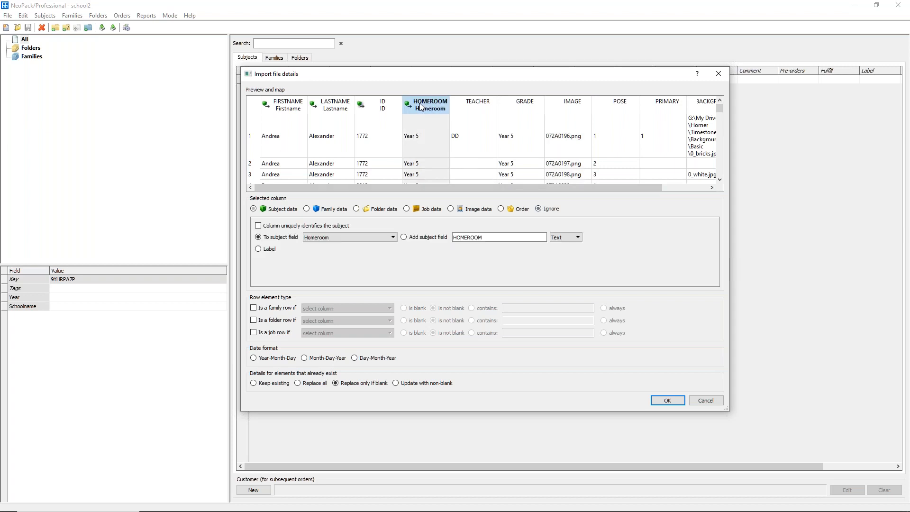
click(364, 210)
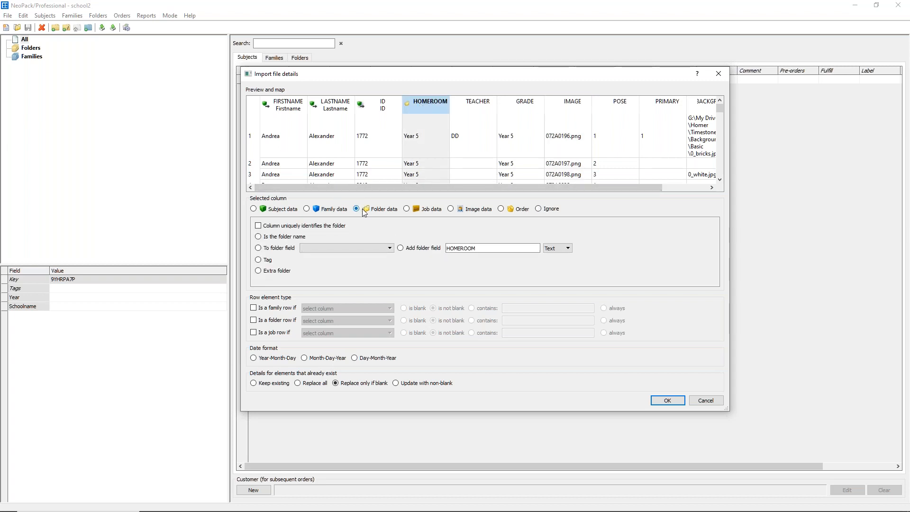
click(279, 236)
Map the IMAGE and POSE columns to image data, as the image filename and the image pose(s) respectively.
click(576, 108)
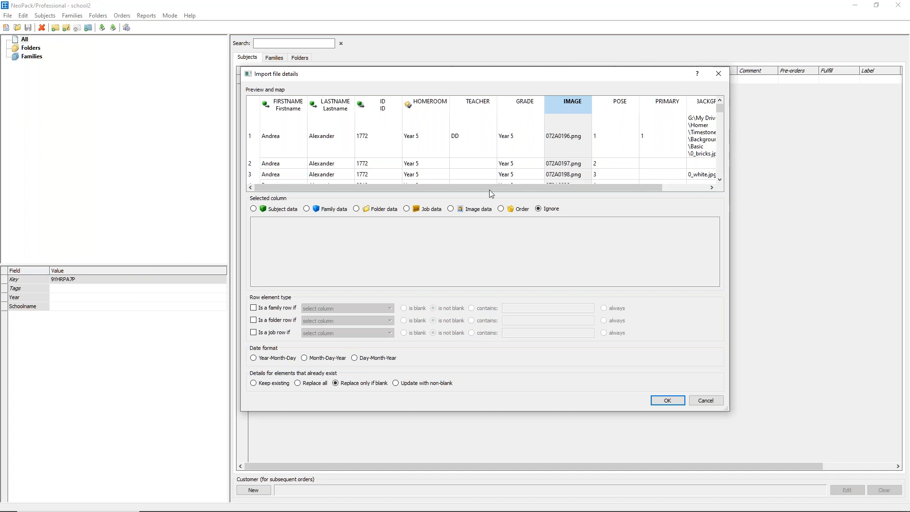
click(461, 210)
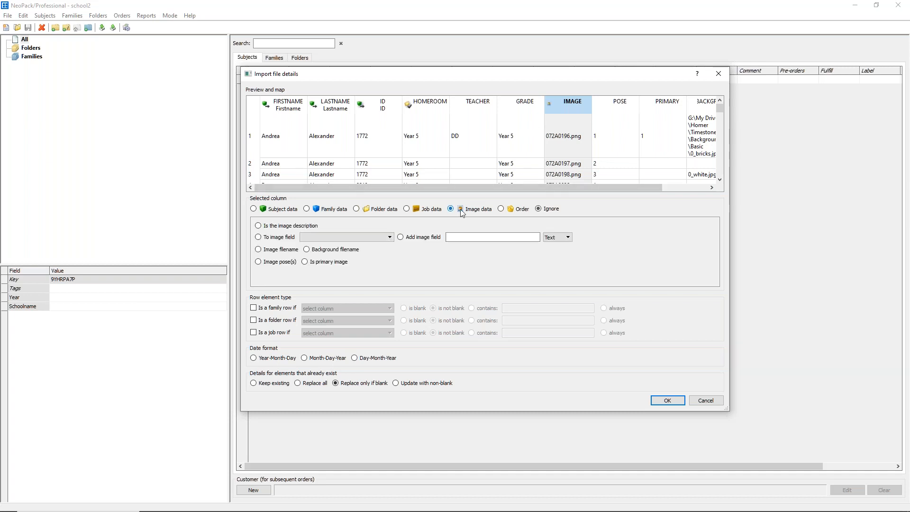
click(274, 253)
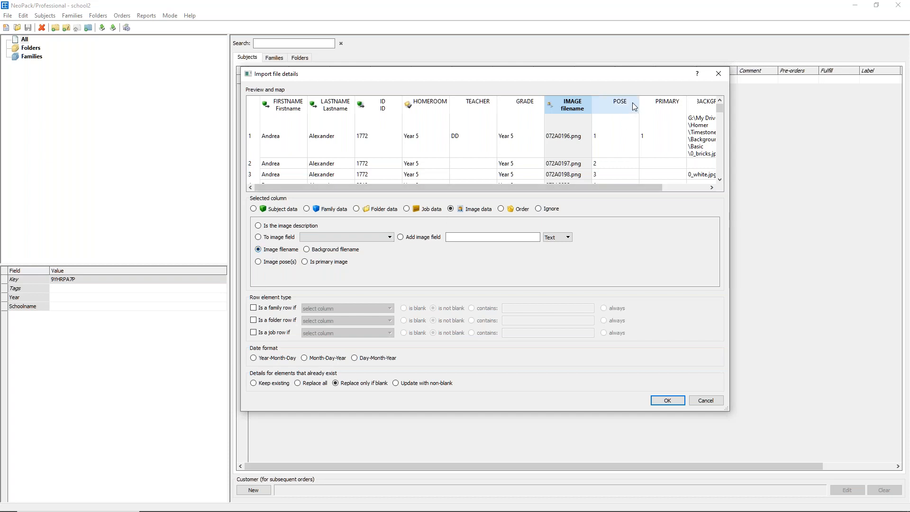
click(615, 105)
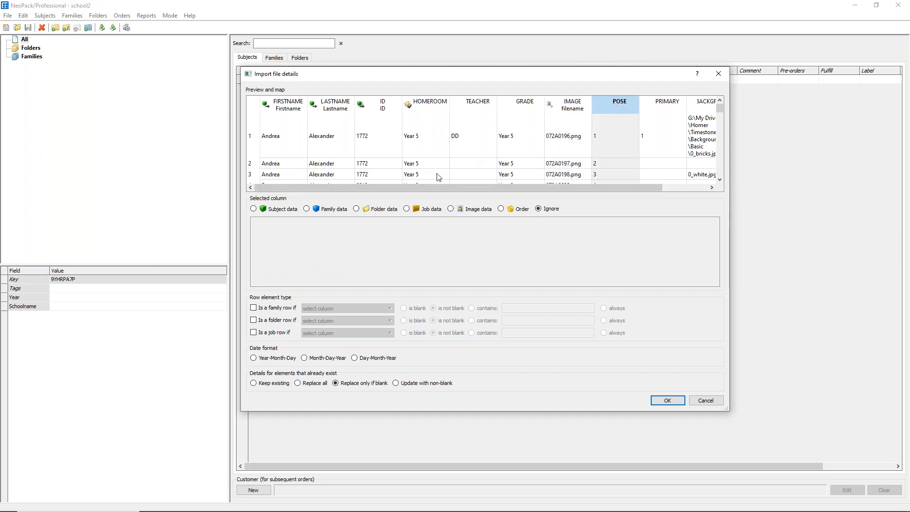
click(451, 209)
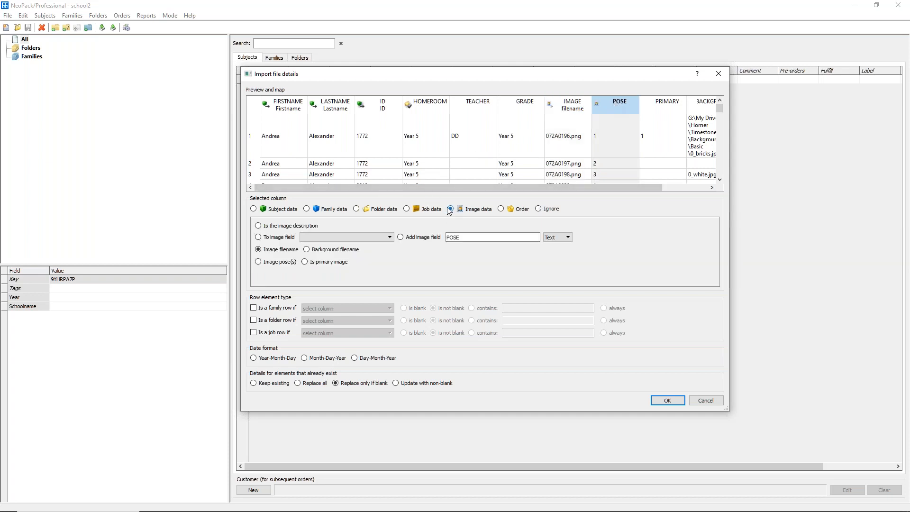
click(271, 264)
Map the PRIMARY column to image data as the primary image indicator.
click(666, 103)
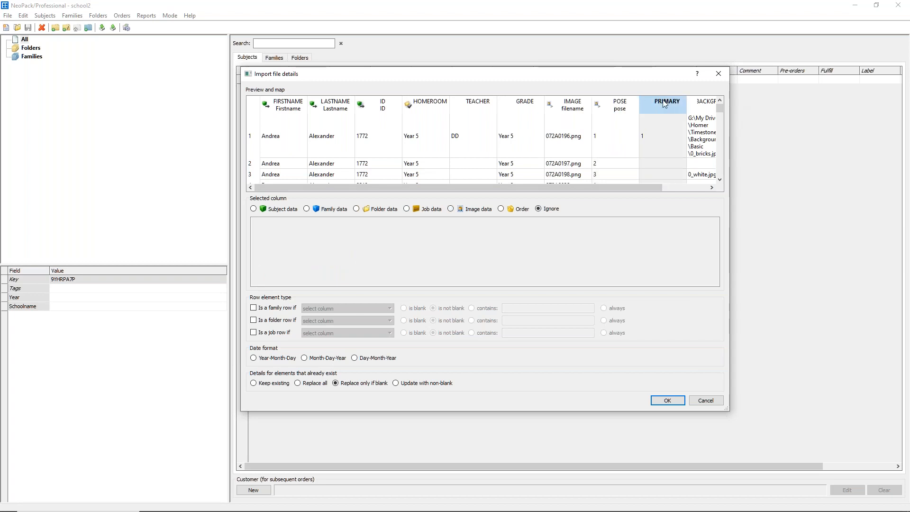
click(468, 210)
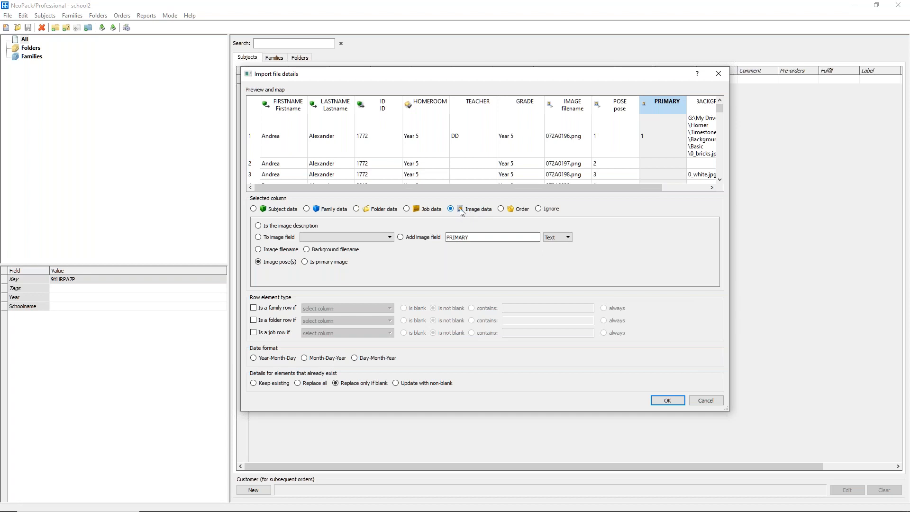
click(320, 263)
Map the BACKGROUND column to image data as the background filename and run the import.
drag(519, 189, 640, 191)
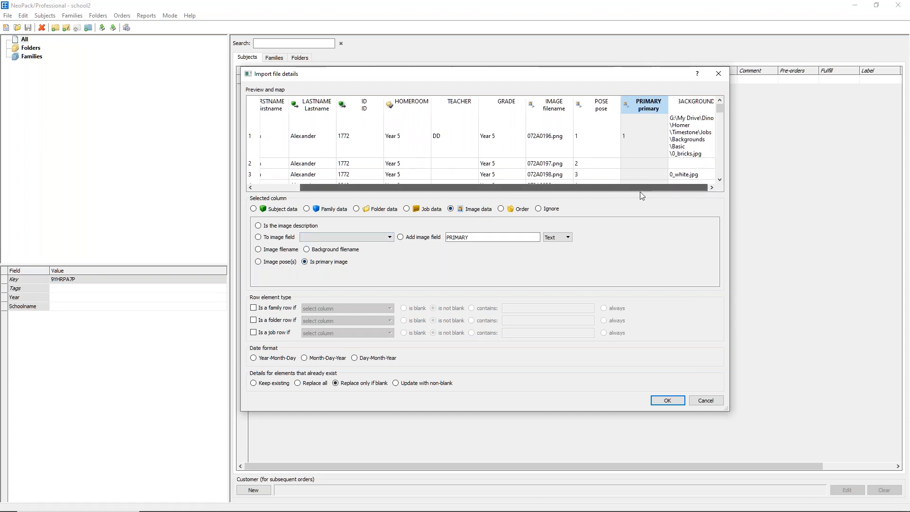
click(690, 102)
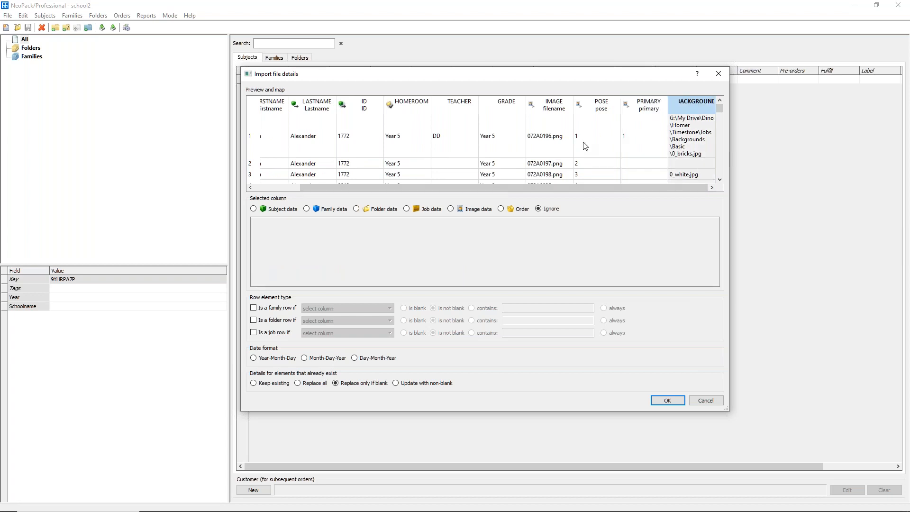
click(462, 212)
click(333, 251)
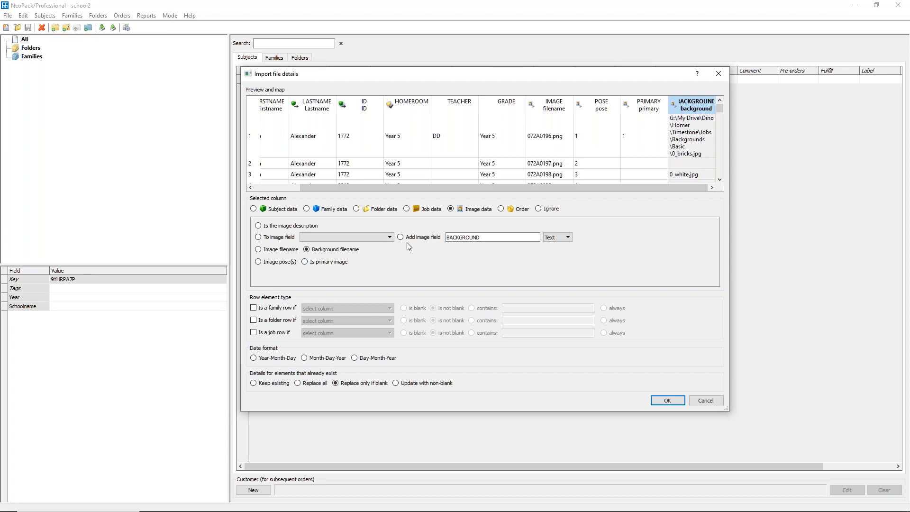
drag(440, 186, 340, 190)
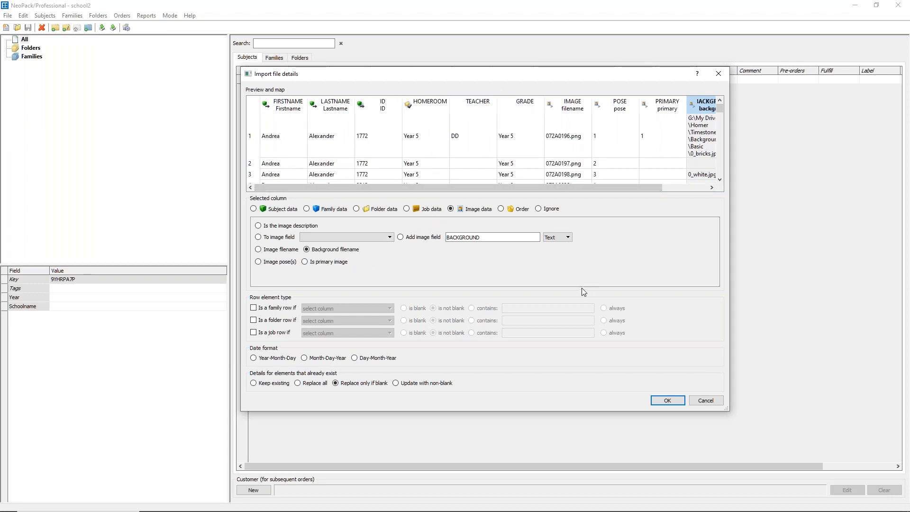
click(668, 400)
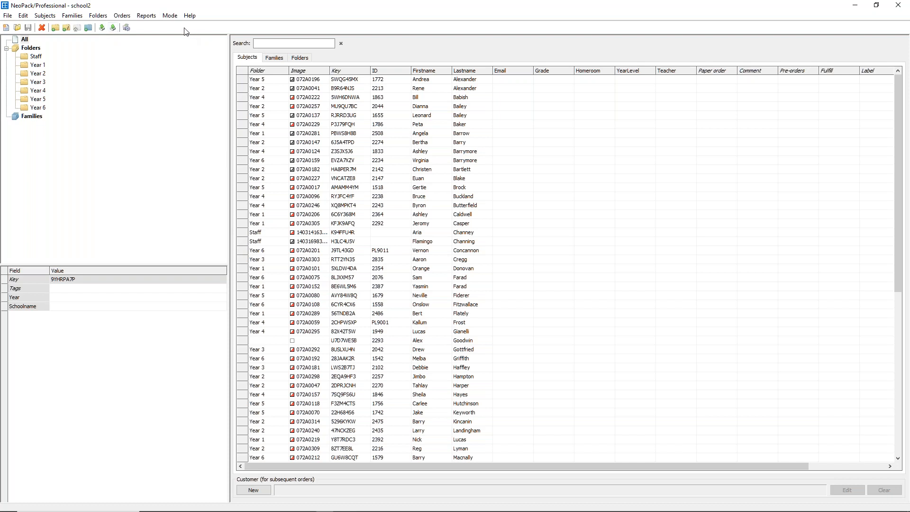
Review the imported pictures in Images mode and check several subjects' numbered poses in Poses mode.
click(170, 17)
click(195, 46)
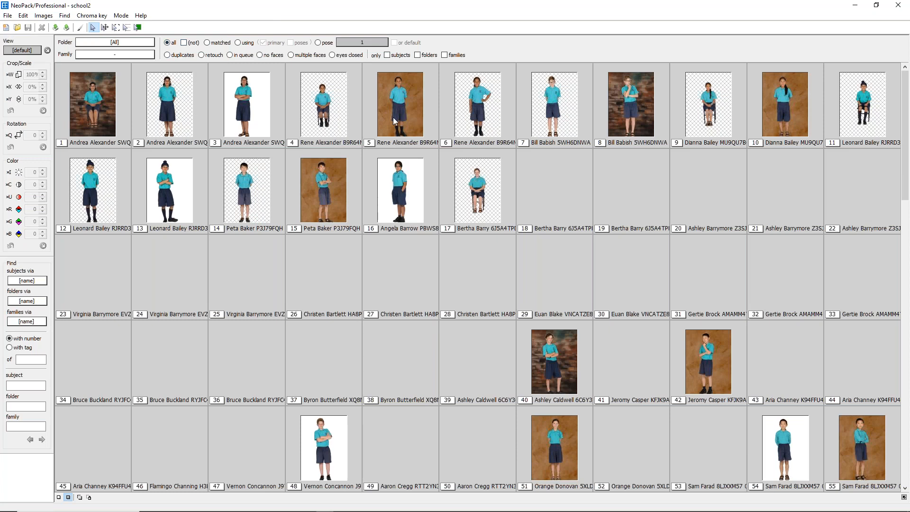
click(121, 16)
click(140, 68)
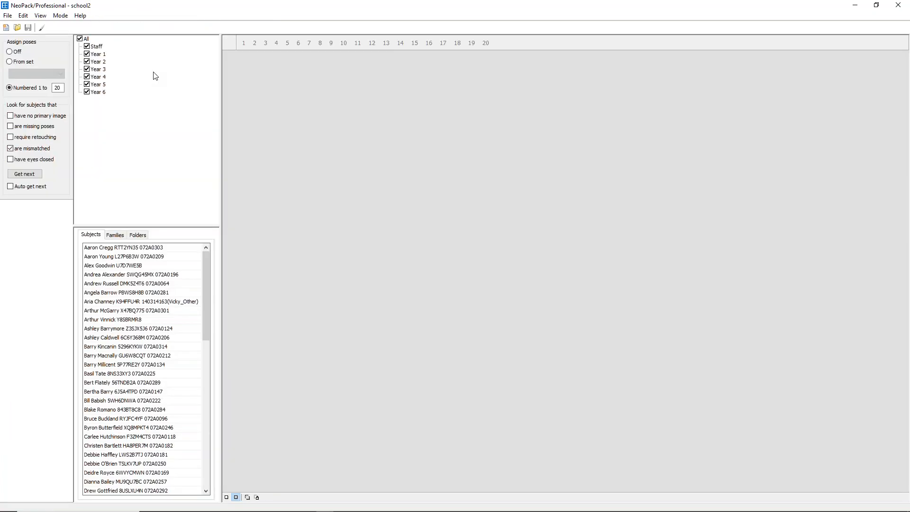
click(130, 247)
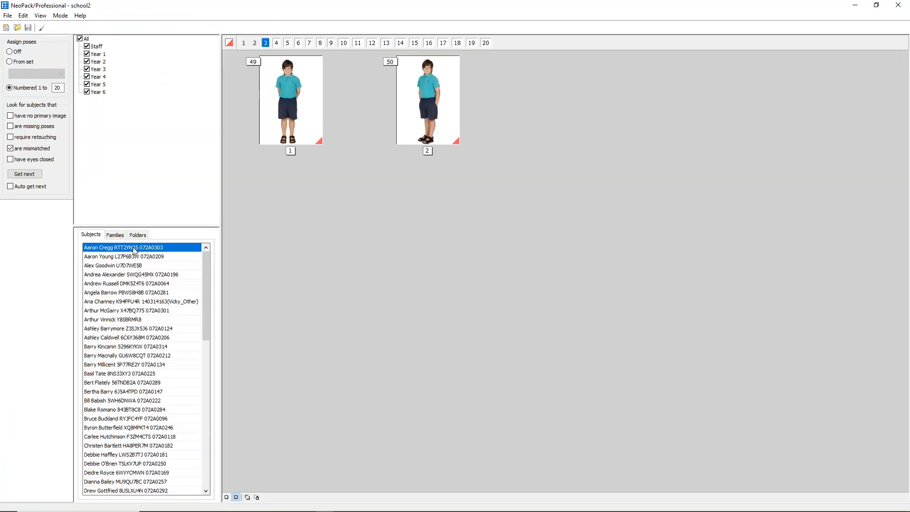
click(125, 291)
click(128, 321)
click(134, 348)
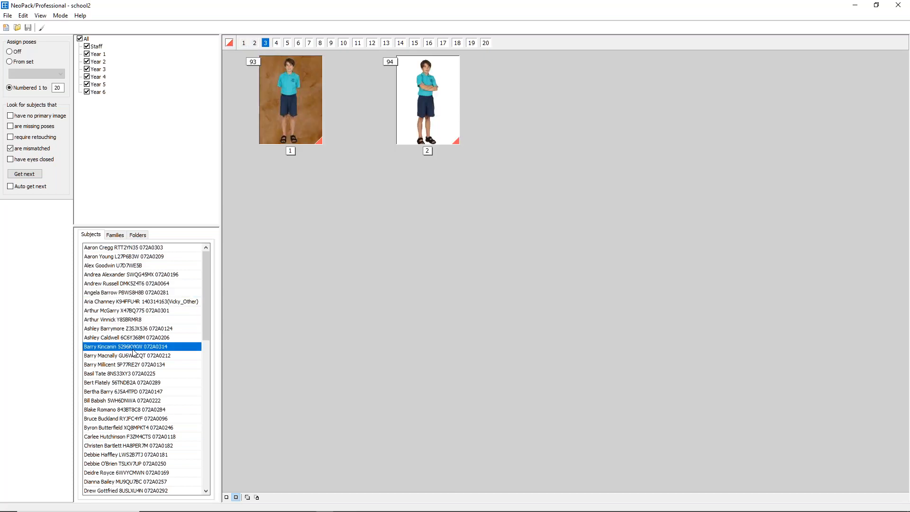
click(156, 382)
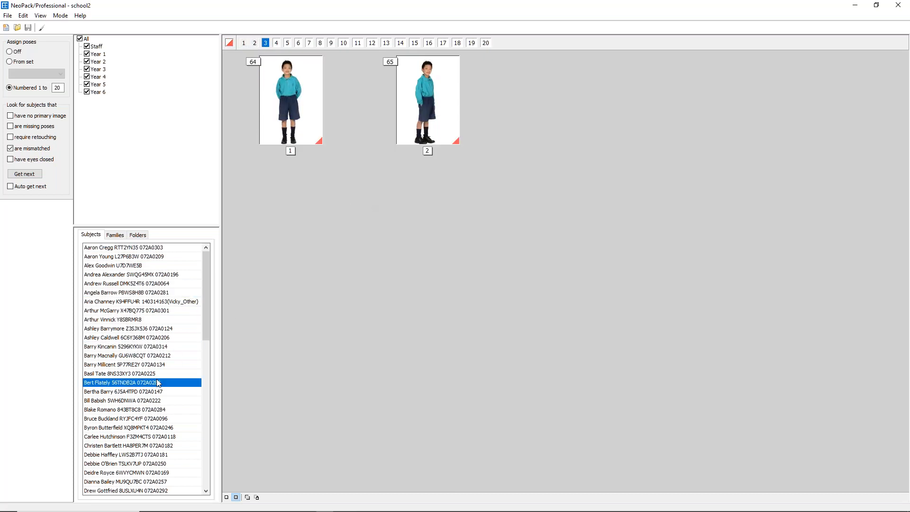
click(152, 249)
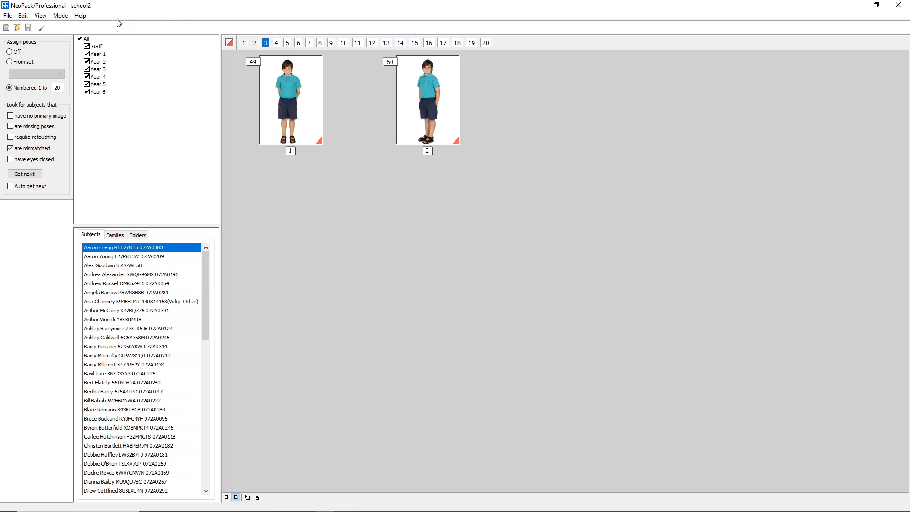
Create a new job named schools3 with the Schools account.
click(6, 27)
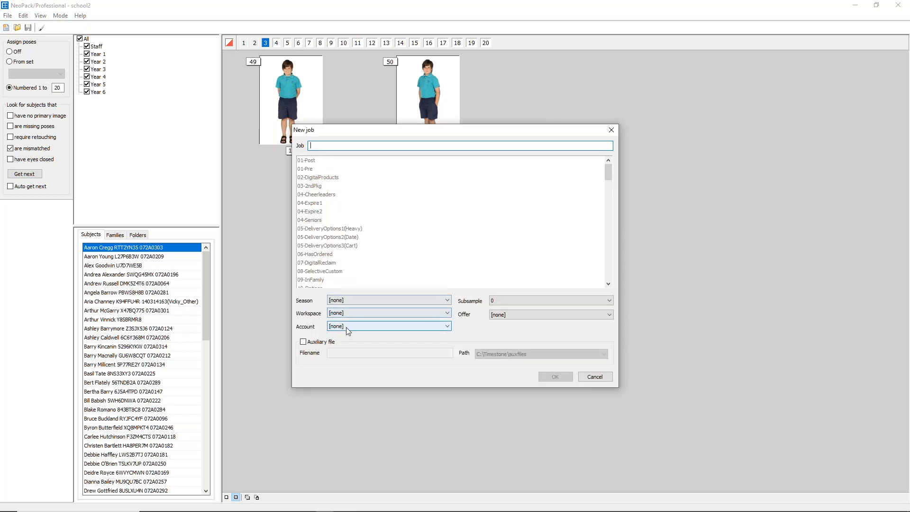
click(346, 326)
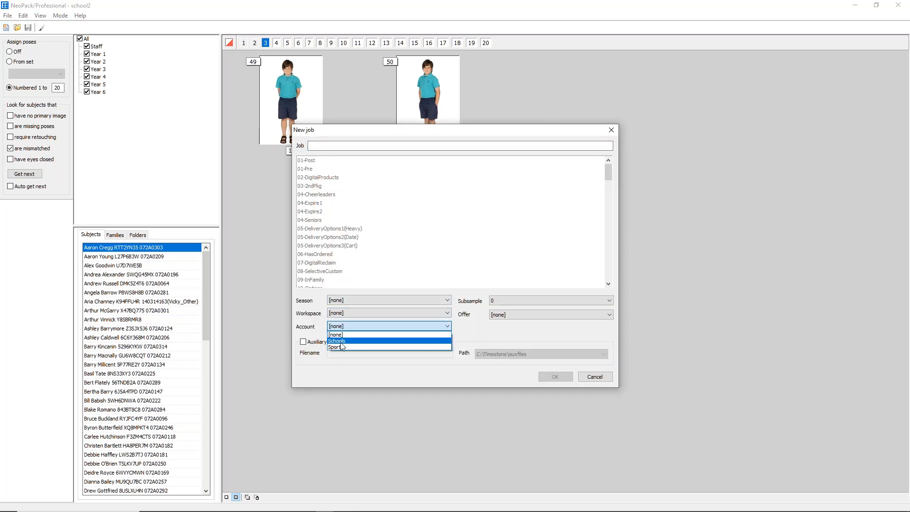
click(341, 342)
click(337, 146)
text(schools3)
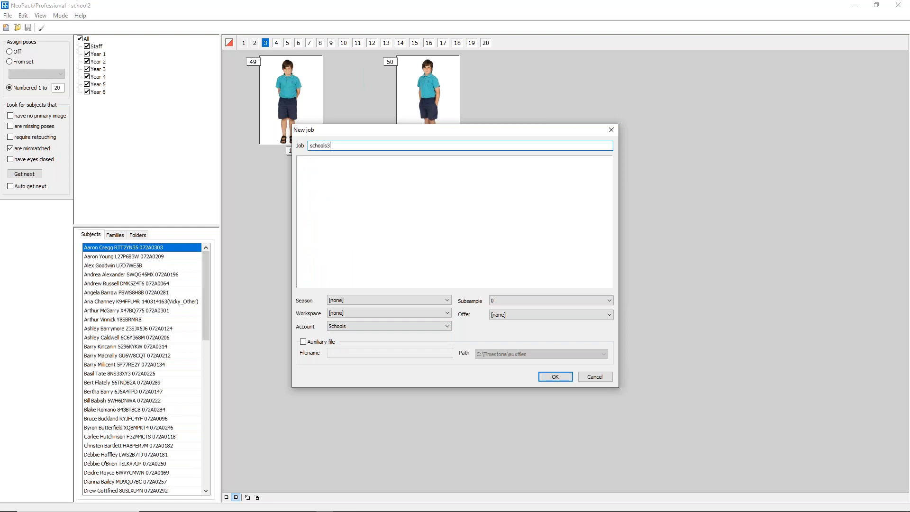
click(555, 377)
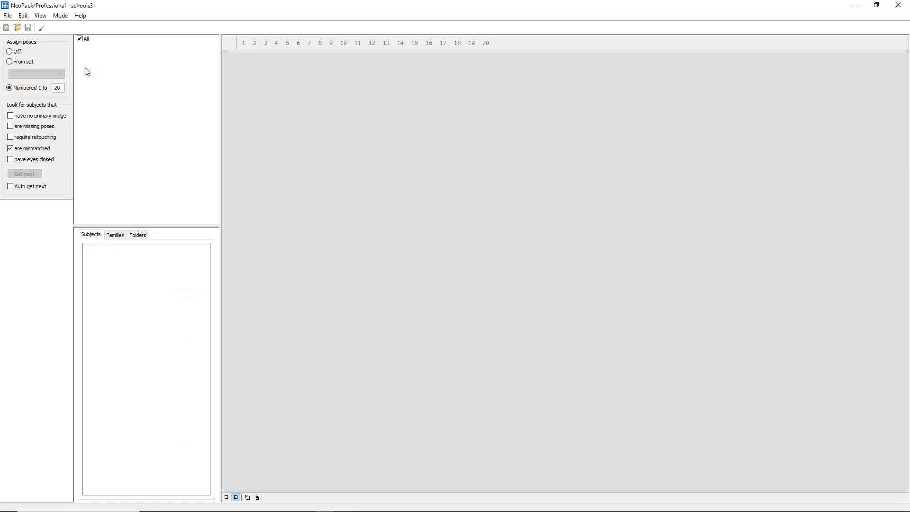
Return to Details mode and open Sport2.csv from the Betelgeuse folder for import.
click(58, 18)
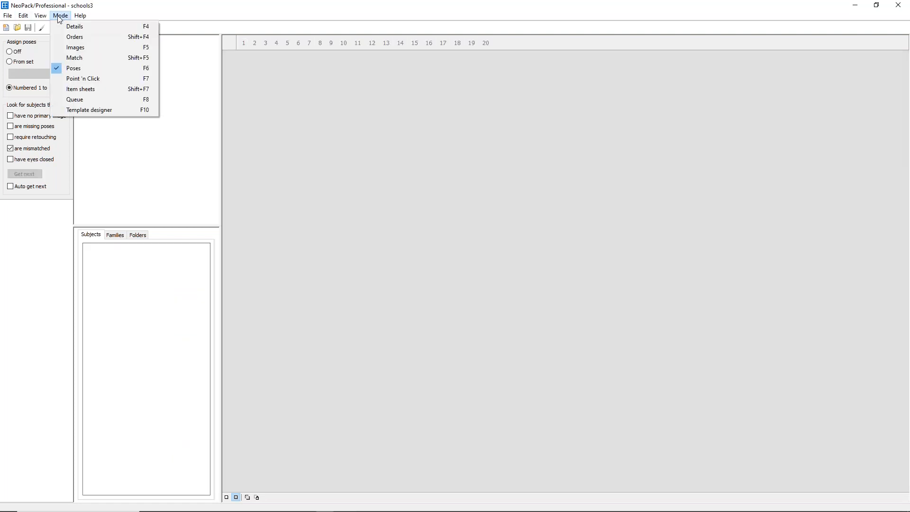
click(79, 26)
click(84, 30)
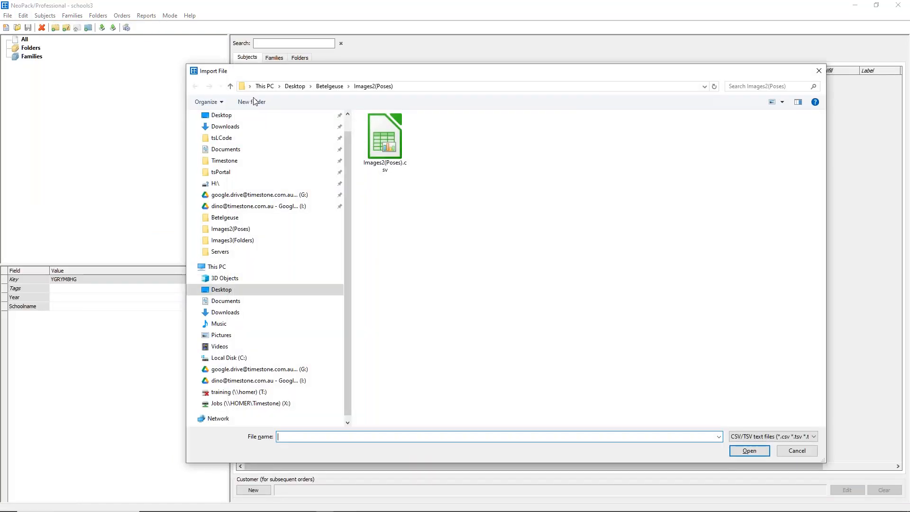
click(330, 87)
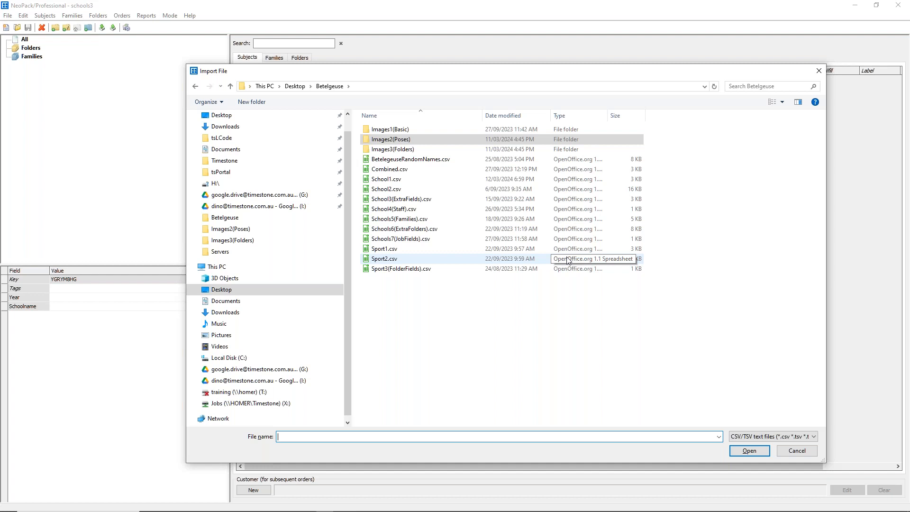
double_click(394, 259)
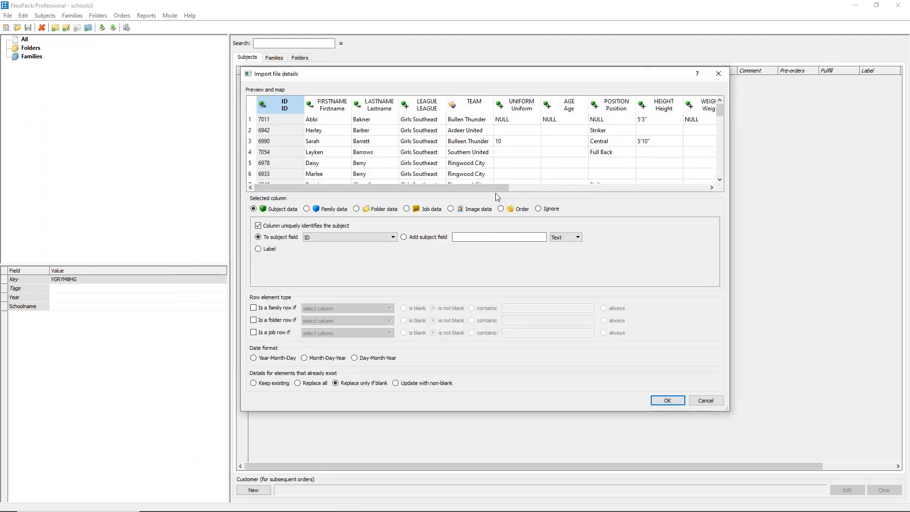
Examine the order data options on the ID column and the image and order columns of Sport2.csv.
drag(485, 189, 468, 202)
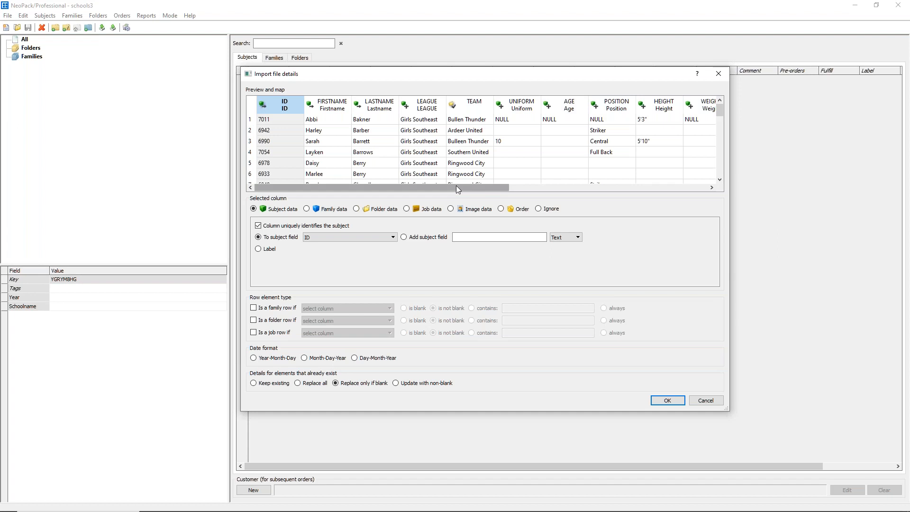
drag(456, 185, 410, 192)
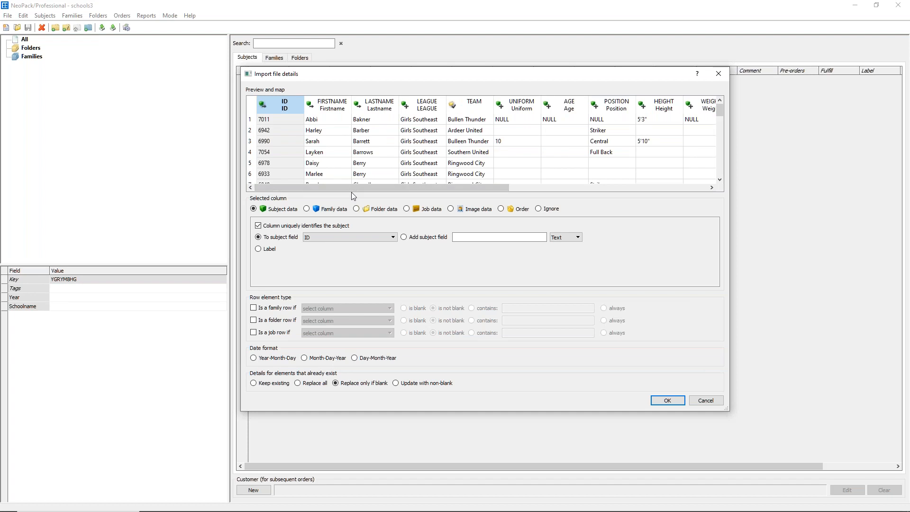
click(502, 209)
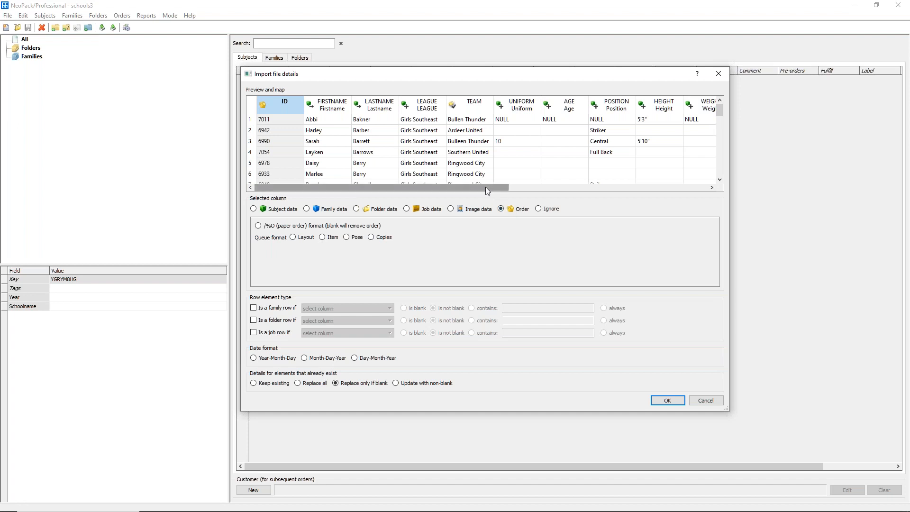
drag(485, 187, 684, 185)
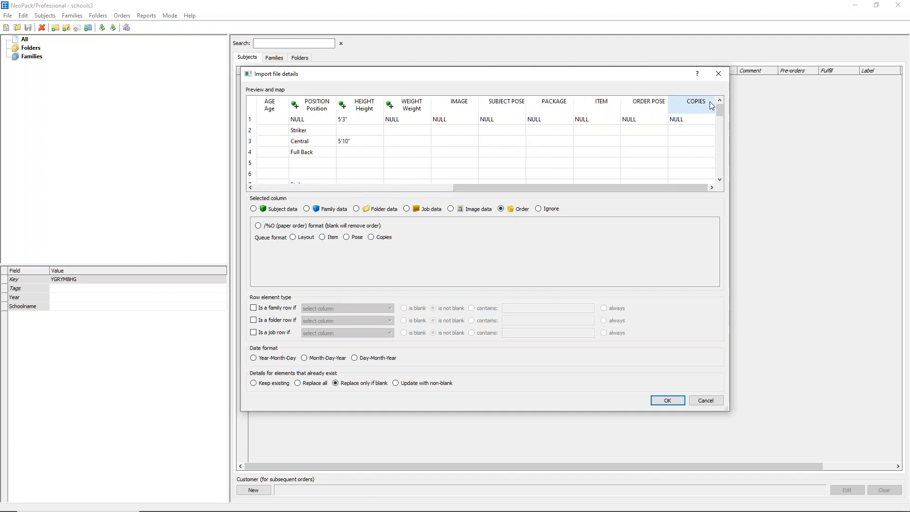
scroll(717, 138, down, 3)
scroll(718, 143, down, 1)
scroll(718, 142, up, 3)
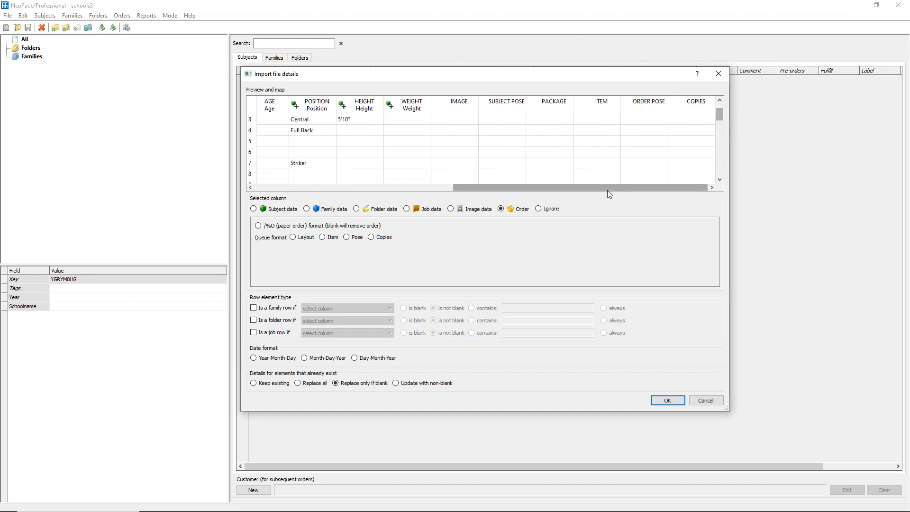
drag(601, 186, 403, 186)
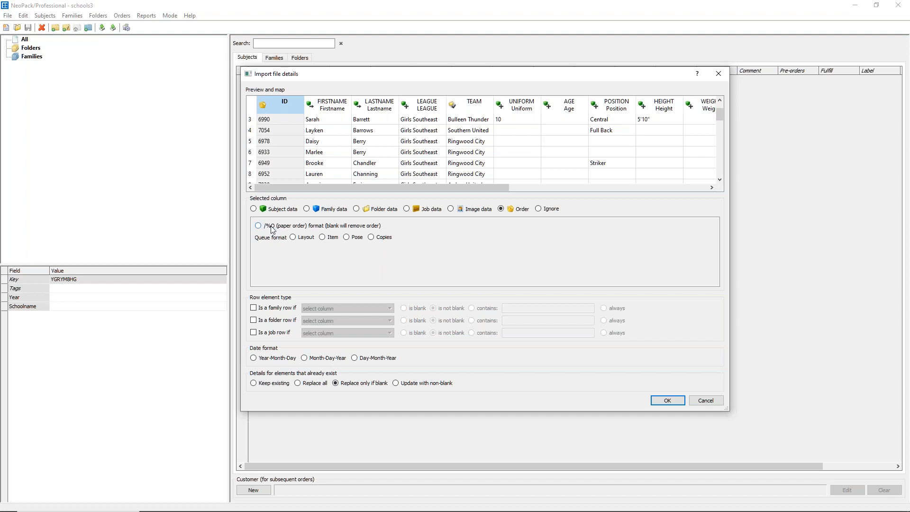
Try the Layout, Item and Copies queue formats on the ID column and abandon the Sport2.csv import.
click(293, 238)
click(322, 238)
click(373, 238)
click(705, 400)
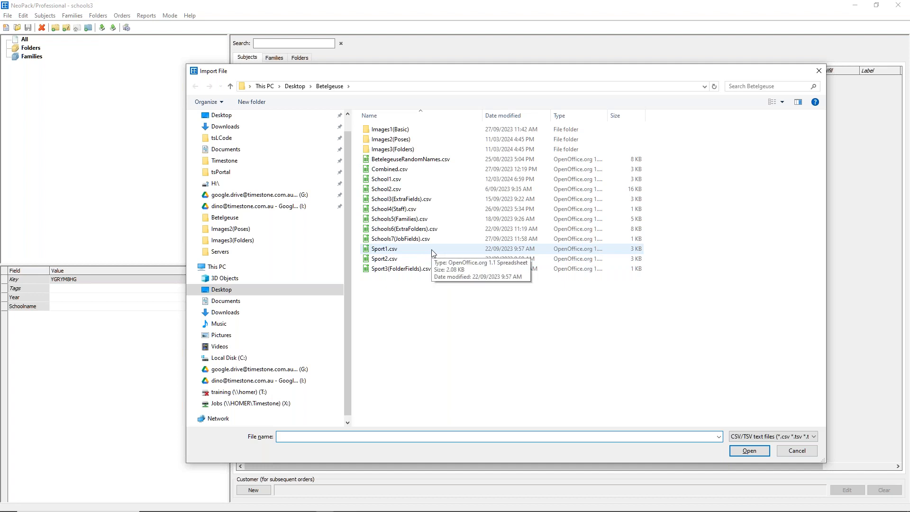
Open Sport1.csv, try the ID column as order data in Layout queue format, and abandon the import.
double_click(431, 249)
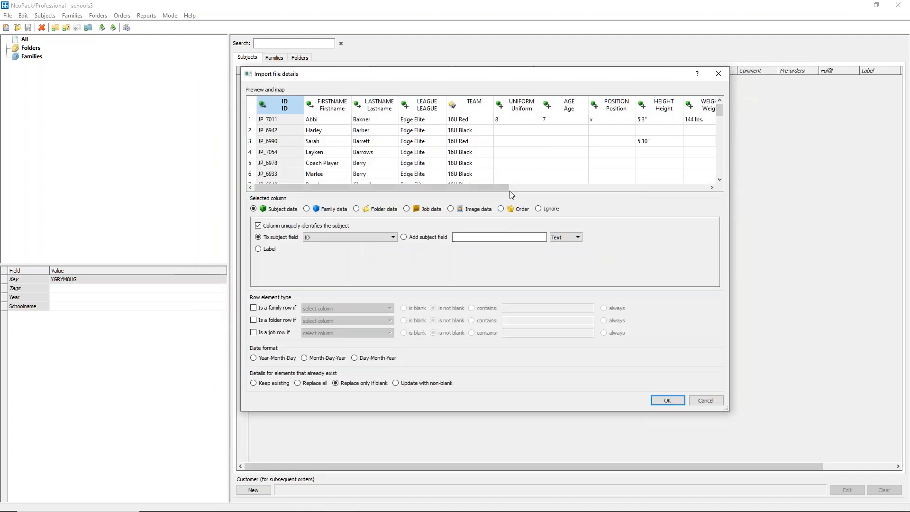
drag(489, 186, 493, 211)
click(502, 209)
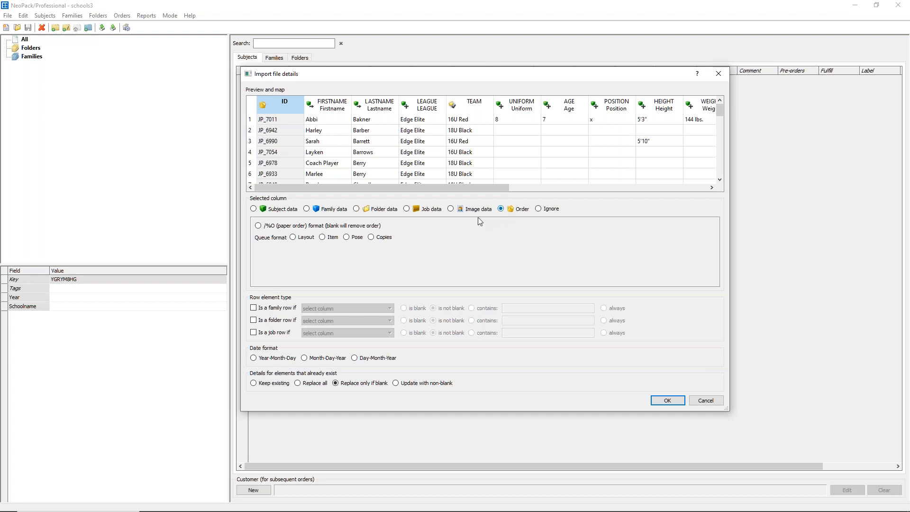
click(293, 237)
click(326, 107)
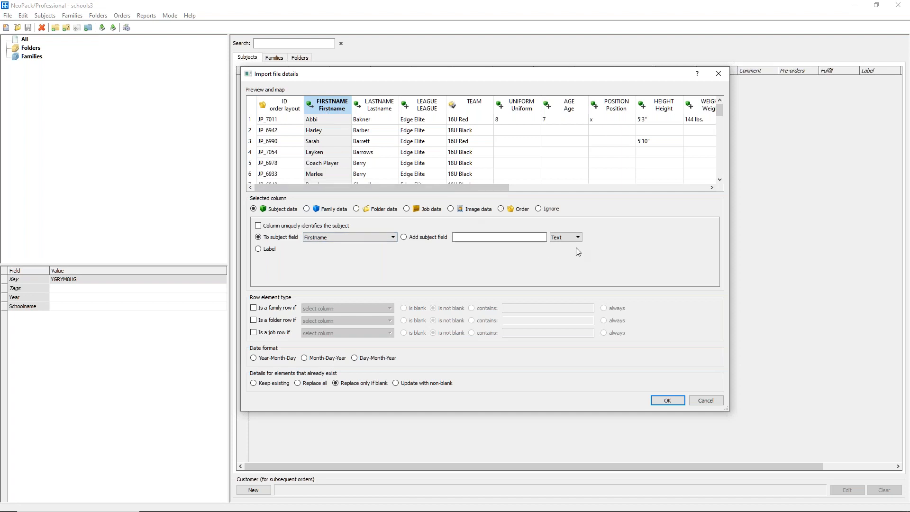
click(684, 399)
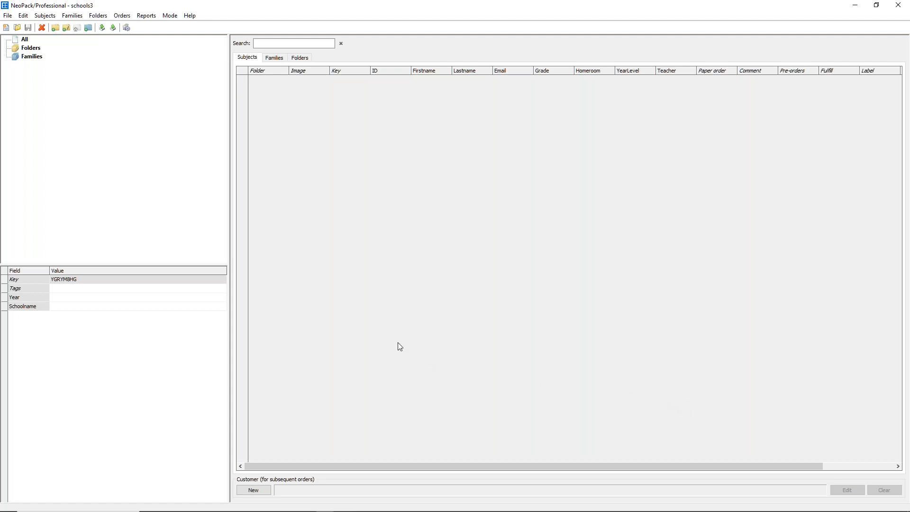
Open Combined.csv for import and enlarge the import details dialog so all its columns fit.
key(ctrl+i)
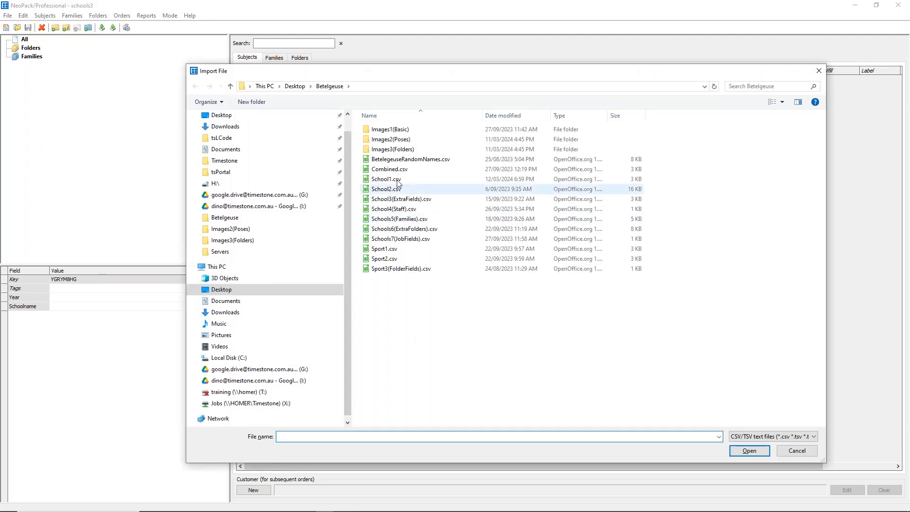
click(379, 171)
double_click(379, 171)
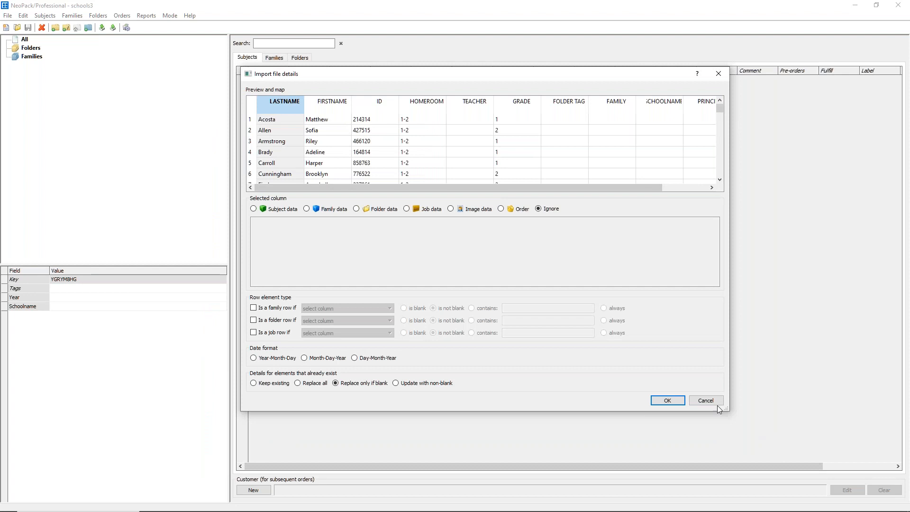
drag(730, 412, 800, 453)
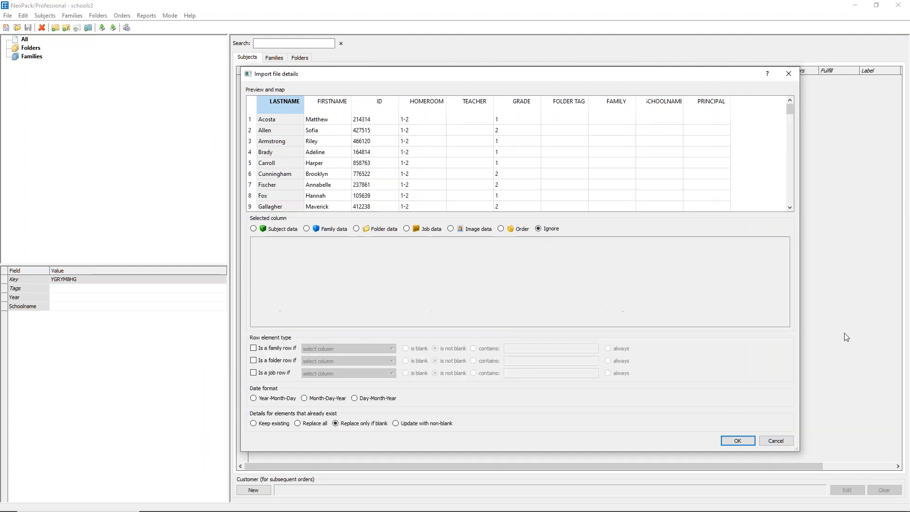
Examine the folder, family and job rows at the end of the Combined.csv preview.
drag(789, 110, 767, 193)
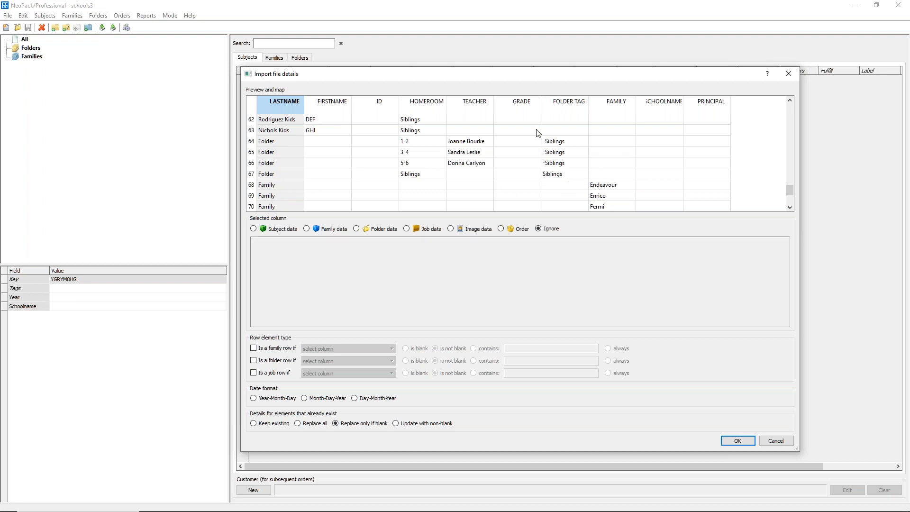
drag(789, 189, 790, 199)
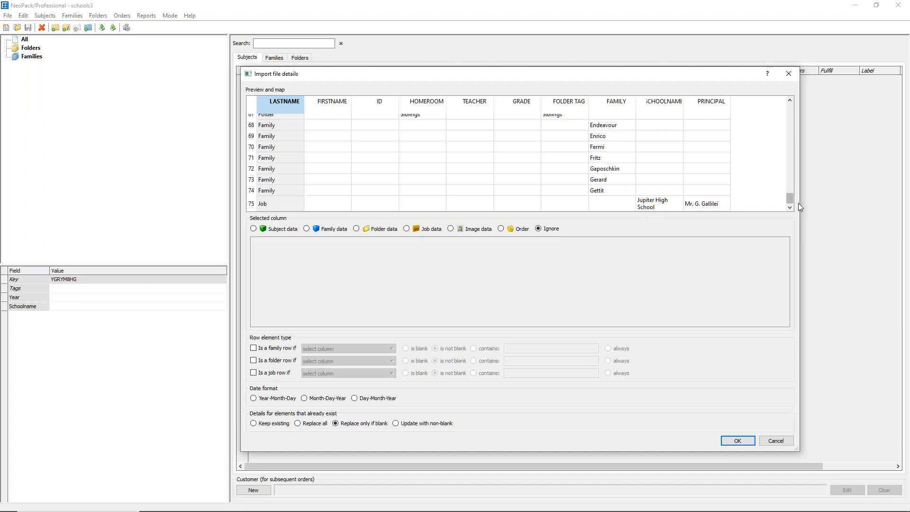
mouse_move(792, 199)
mouse_down()
mouse_move(781, 140)
mouse_move(781, 211)
mouse_up()
drag(791, 200, 791, 196)
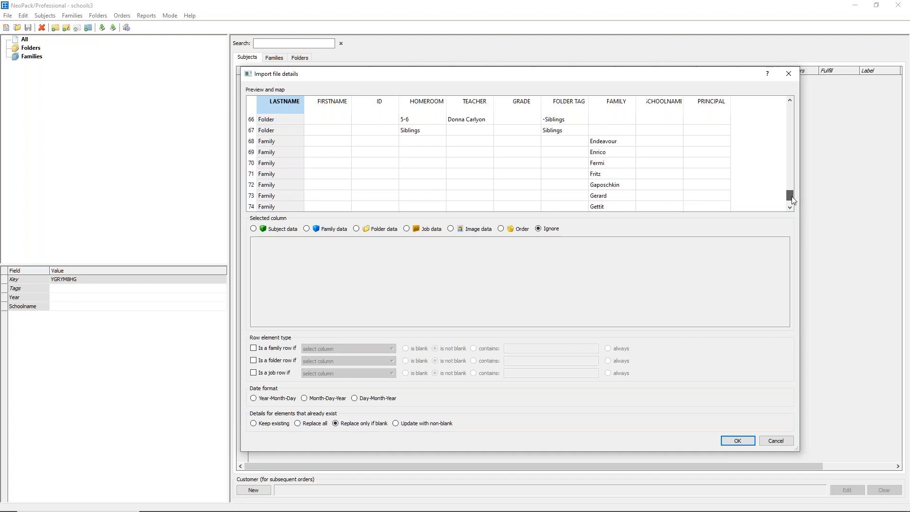
click(789, 207)
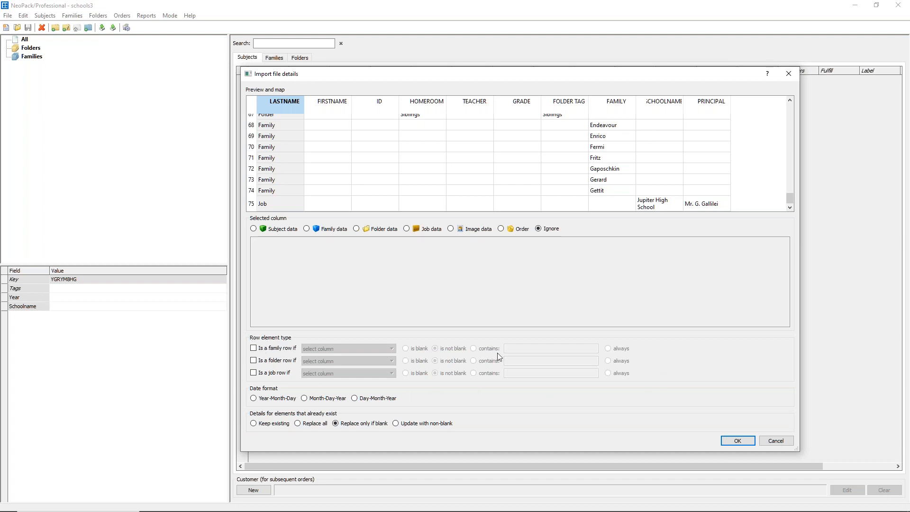
Try a family row condition on the FAMILY column, going through the contains, is blank and always options.
click(253, 348)
click(339, 350)
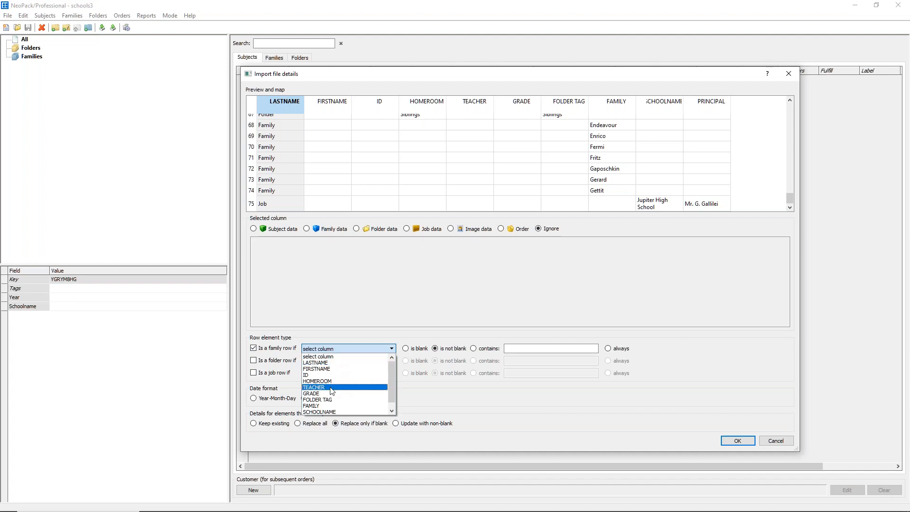
click(324, 406)
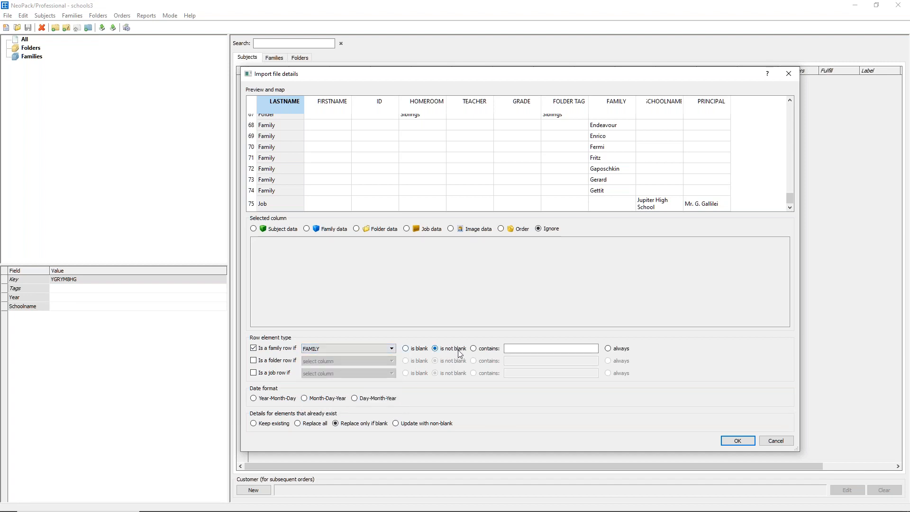
click(474, 348)
click(521, 349)
click(413, 349)
click(610, 351)
Try a folder row condition on the GRADE column, then turn off both the folder and family row conditions.
click(281, 364)
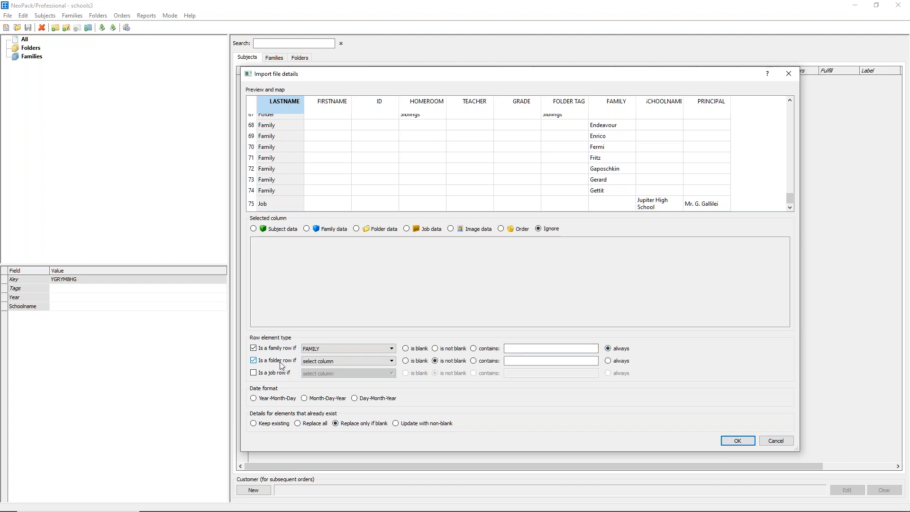
click(332, 363)
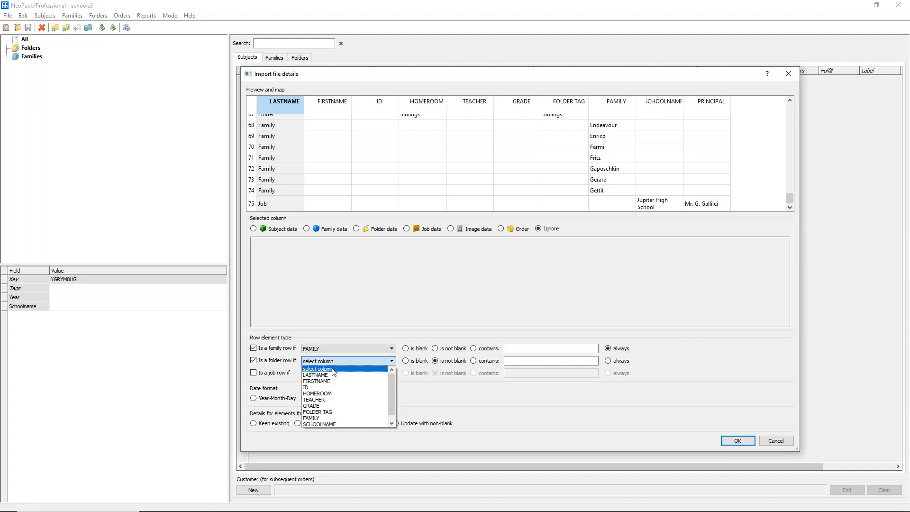
click(323, 406)
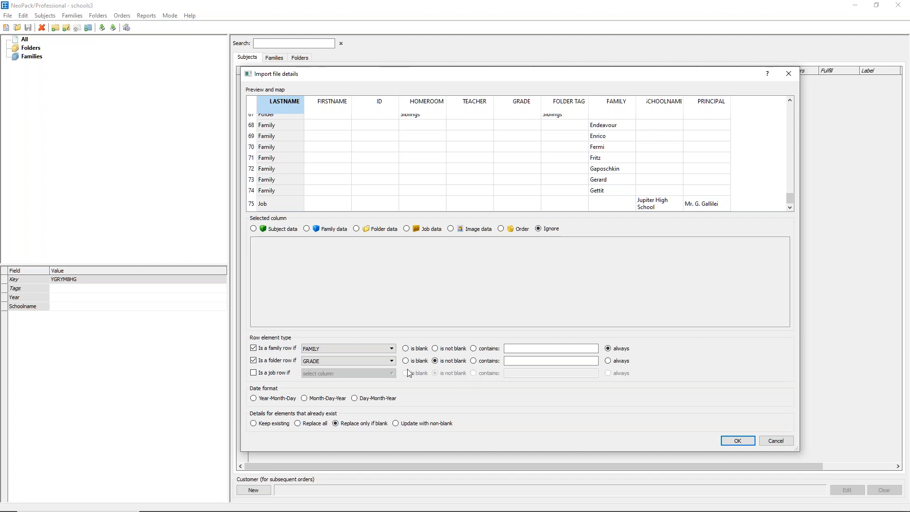
click(253, 361)
click(254, 348)
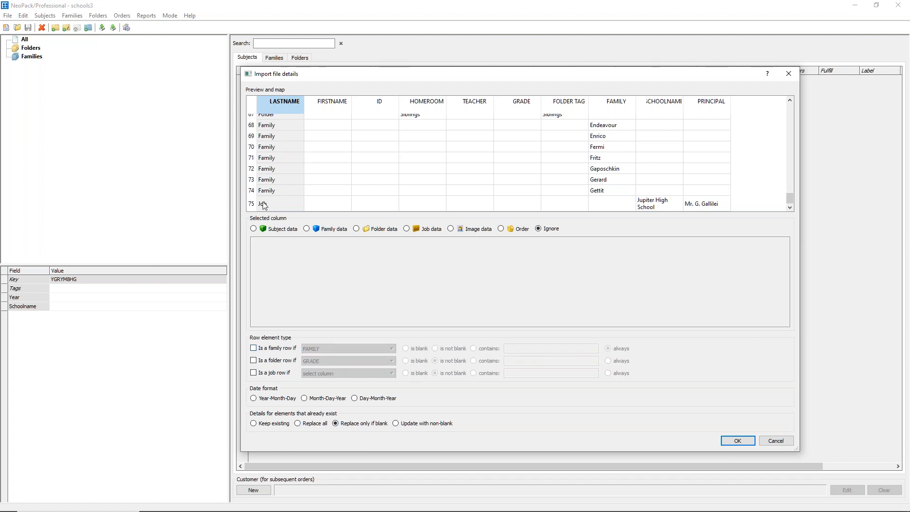
Map the LASTNAME column as subject data to the existing subject field ID.
scroll(281, 148, up, 2)
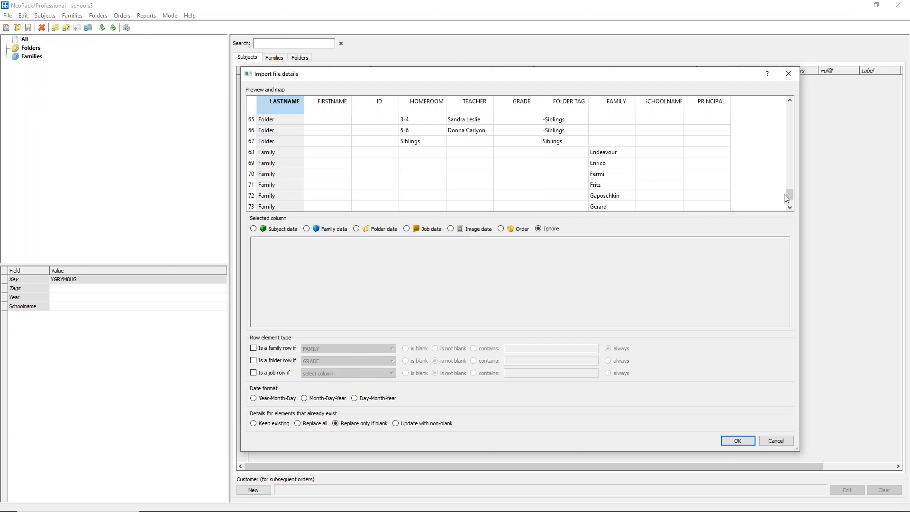
drag(788, 197, 774, 102)
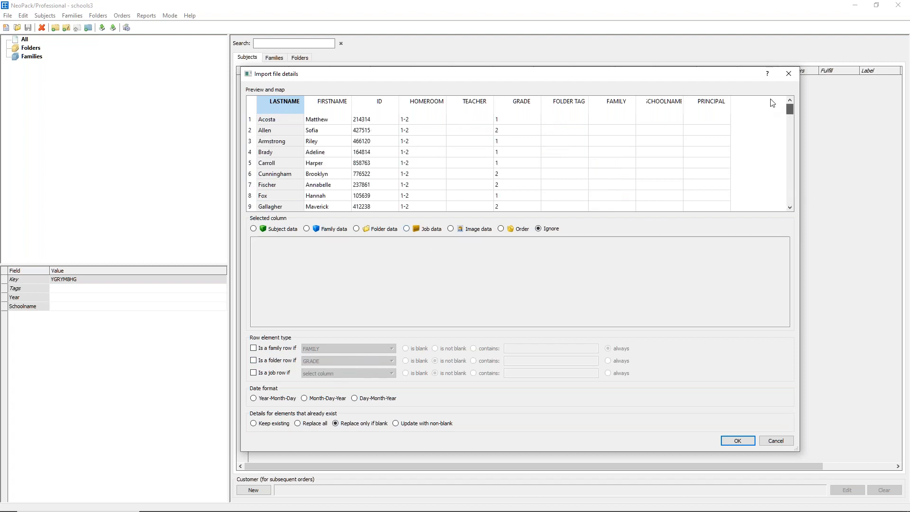
click(272, 230)
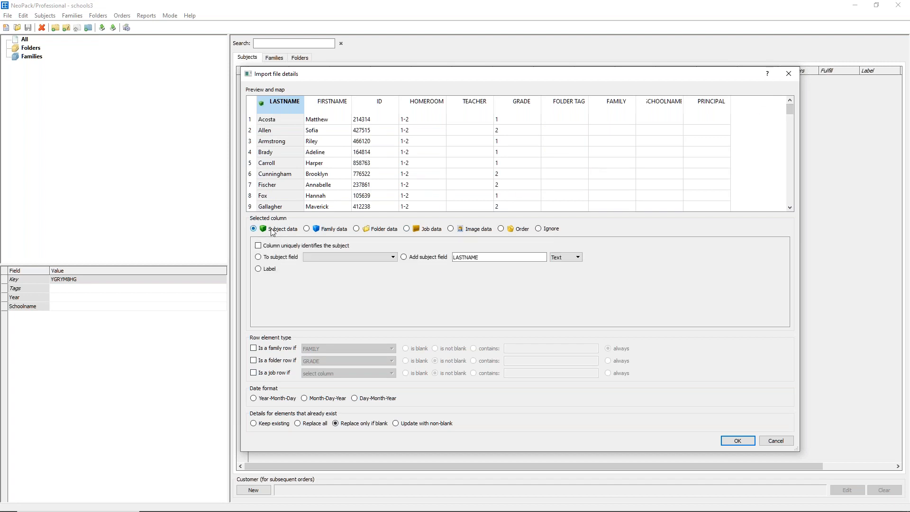
click(323, 260)
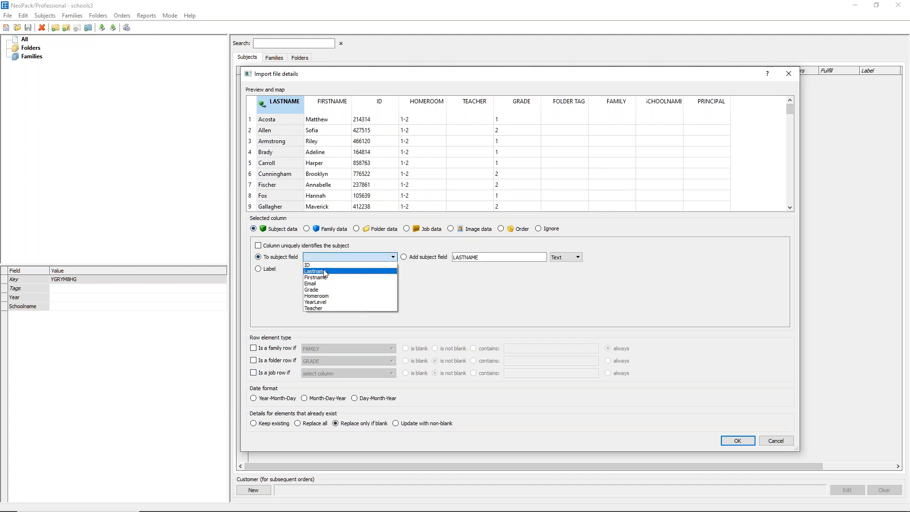
click(326, 271)
Map the FIRSTNAME column as subject data to the Firstname subject field.
click(320, 110)
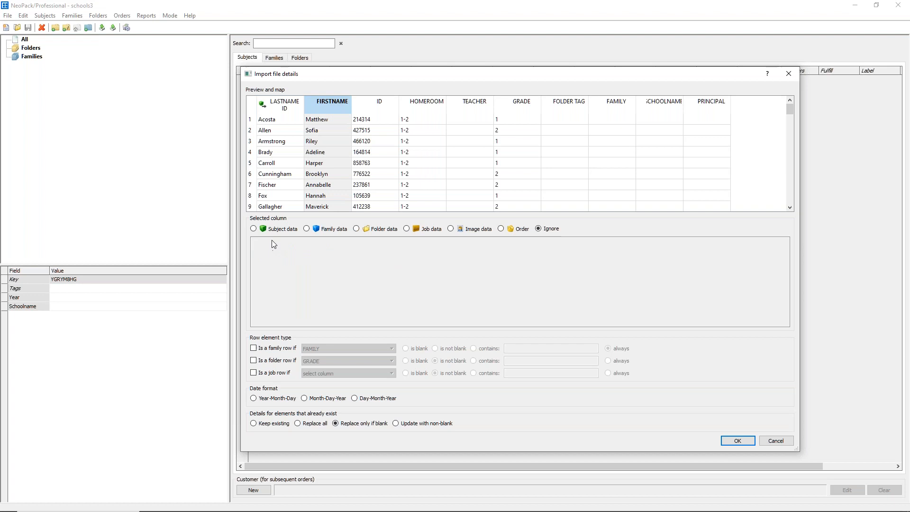
click(276, 231)
click(322, 256)
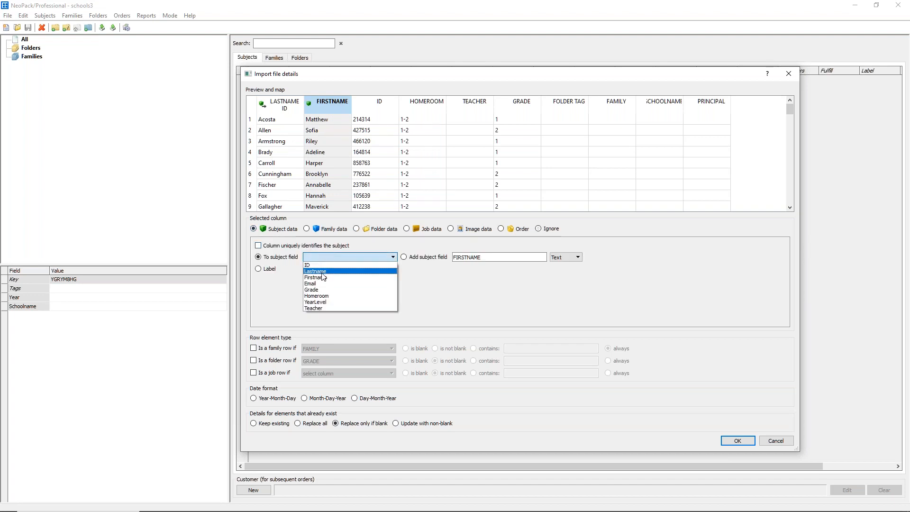
click(323, 277)
Map the ID column as subject data to the ID subject field and check the LASTNAME column's mapping.
click(391, 104)
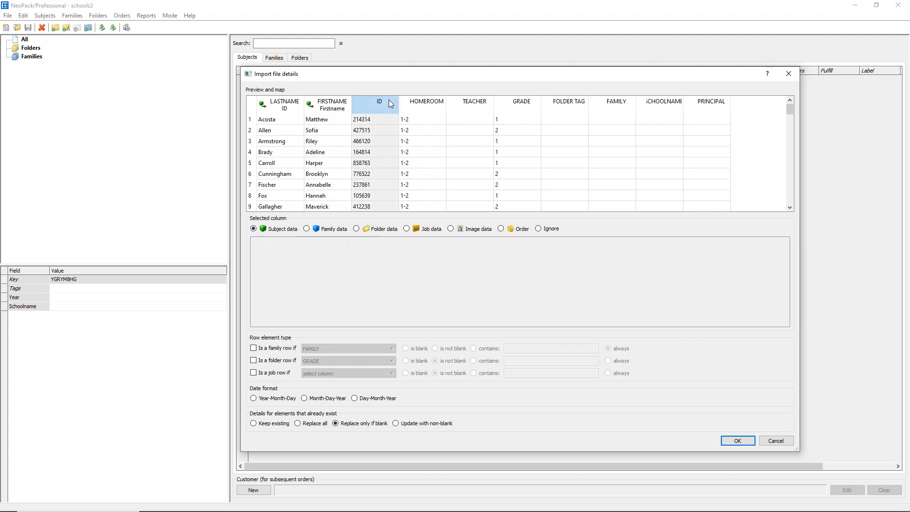
click(280, 229)
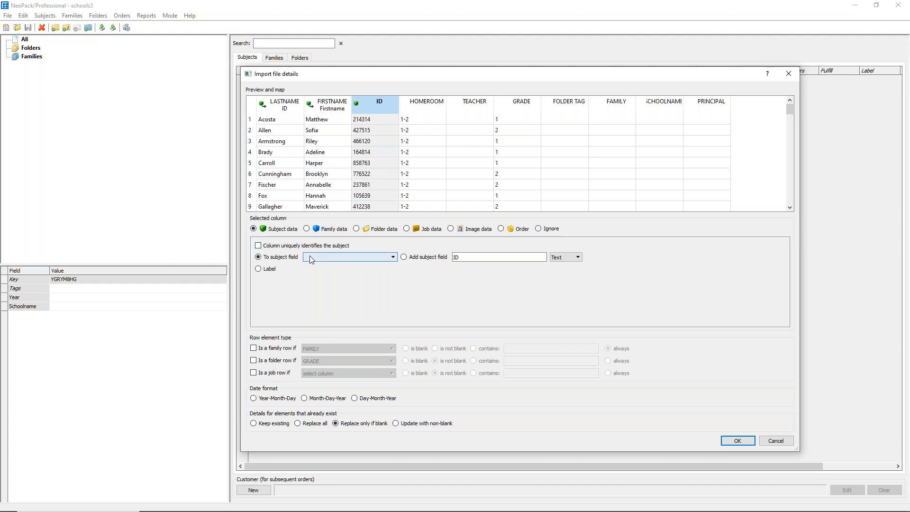
click(311, 259)
click(315, 268)
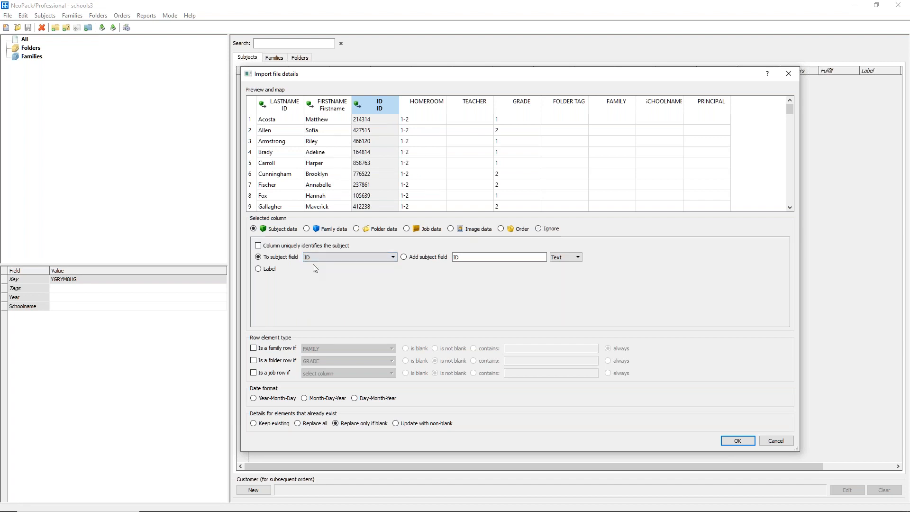
click(282, 104)
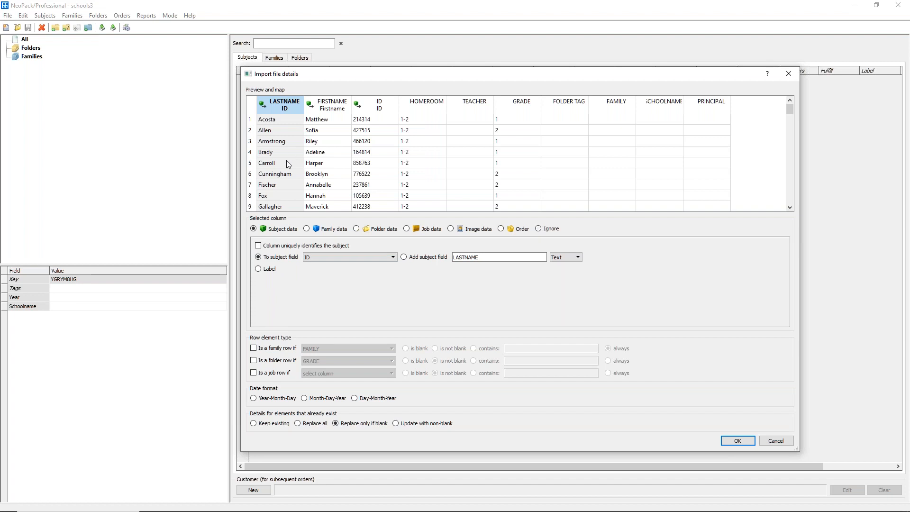
Map the HOMEROOM column as folder data, using it as the folder name that uniquely identifies the folder.
click(433, 106)
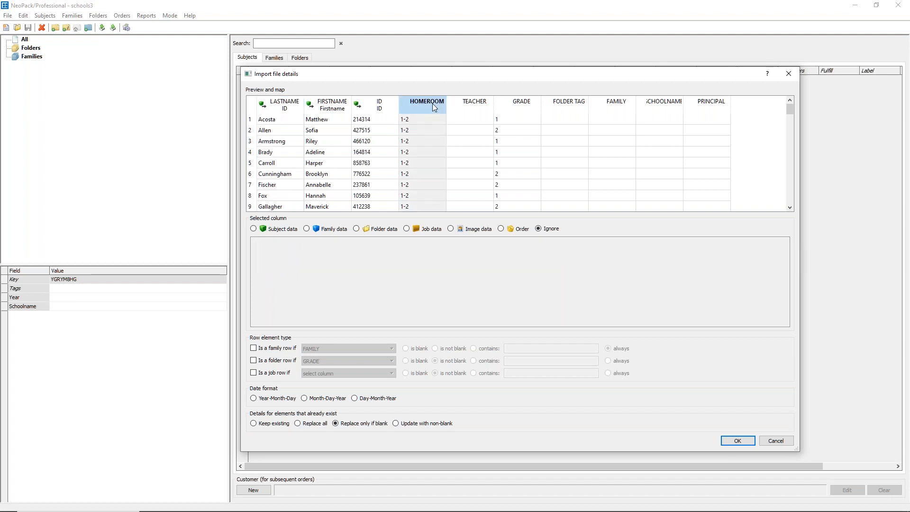
click(253, 229)
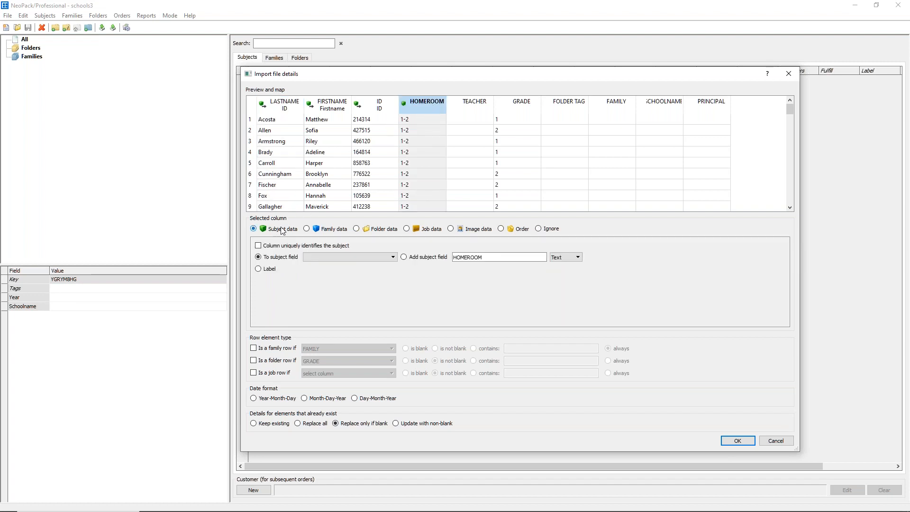
click(317, 257)
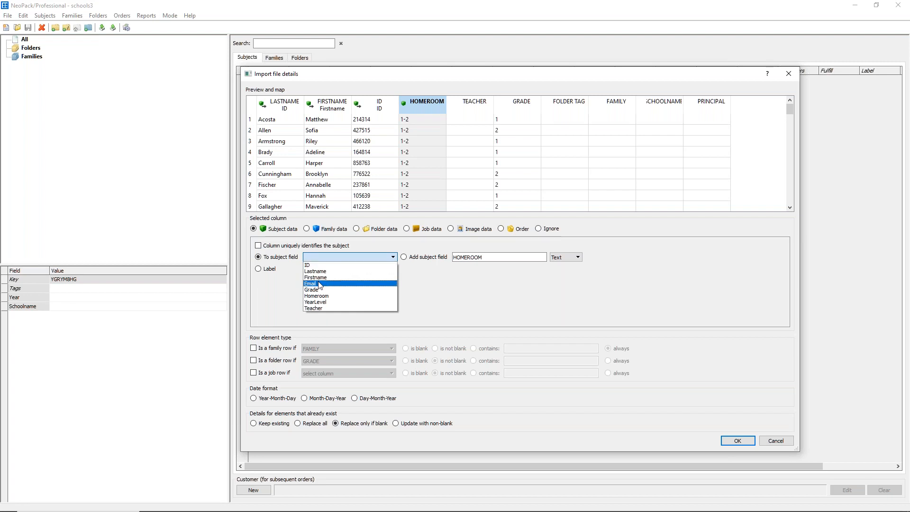
click(342, 232)
click(356, 228)
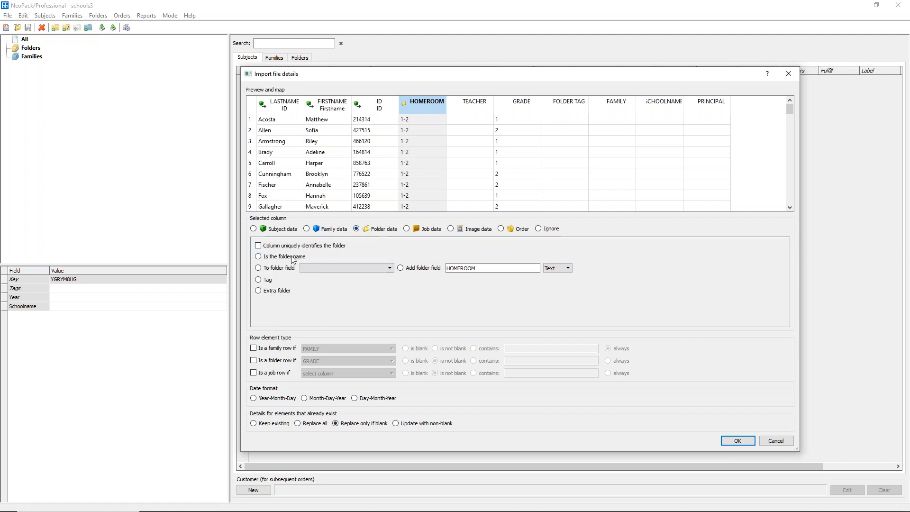
click(292, 247)
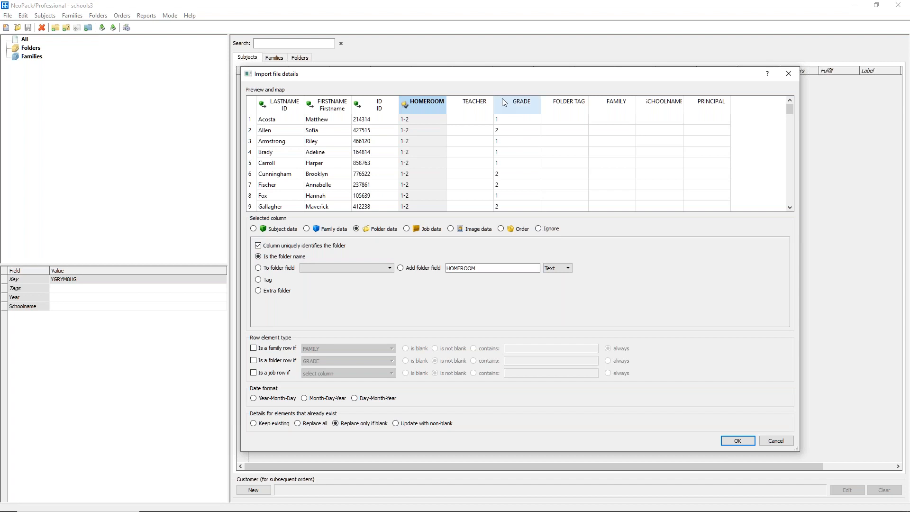
drag(792, 110, 737, 94)
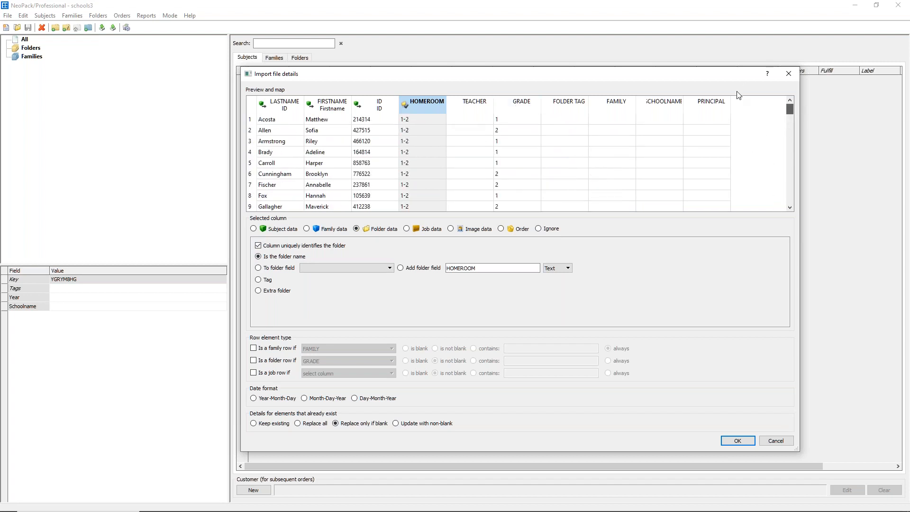
Map the GRADE column as subject data to the Grade subject field.
click(510, 102)
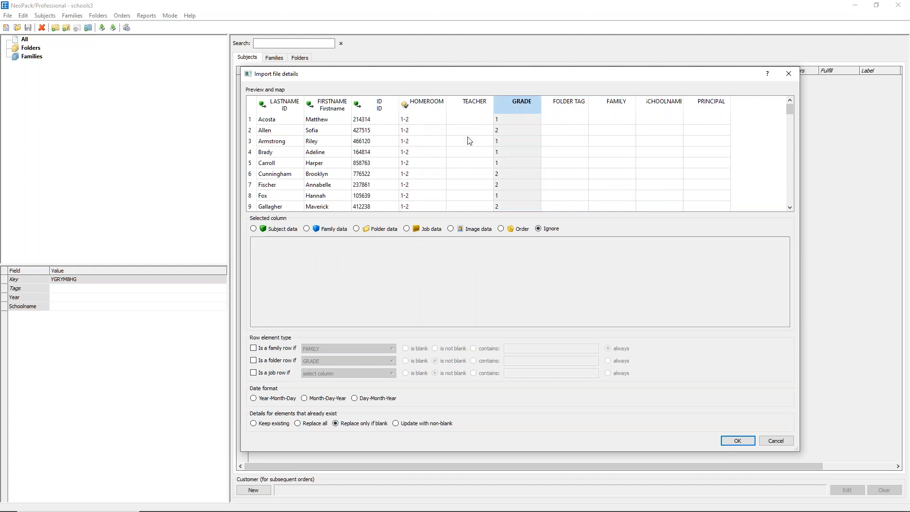
click(279, 230)
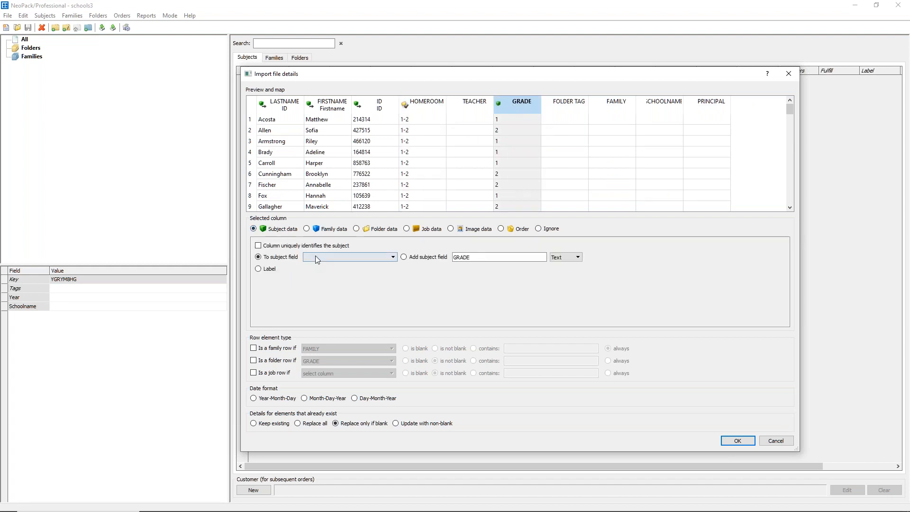
click(316, 257)
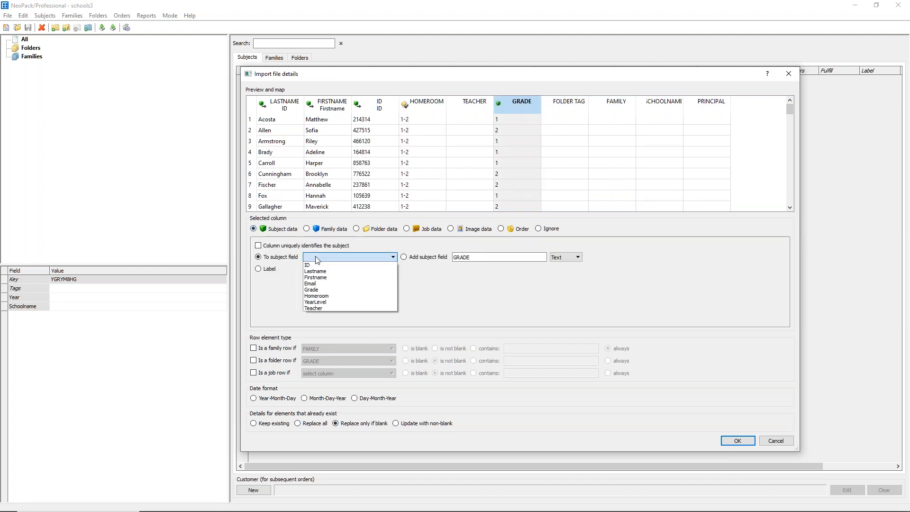
click(316, 289)
Map the FOLDER TAG column as the folder's tag and set the FAMILY column as family data.
click(566, 105)
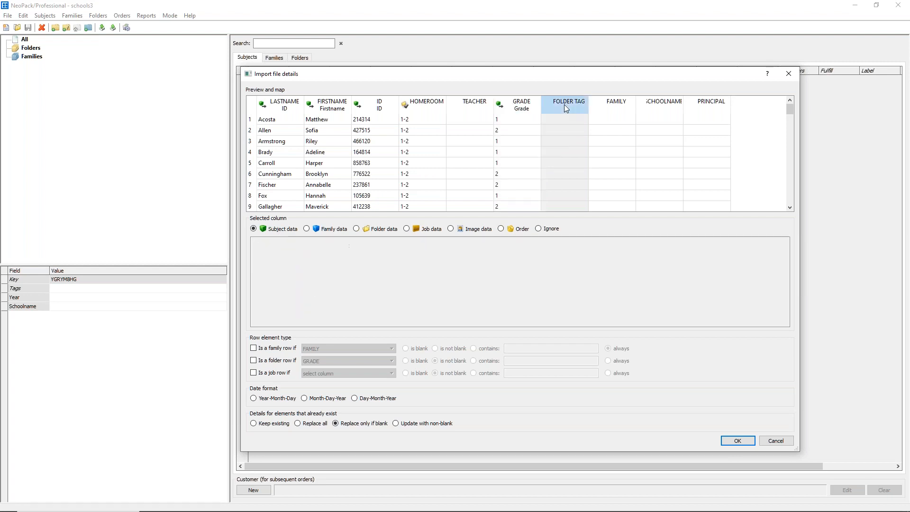
click(367, 232)
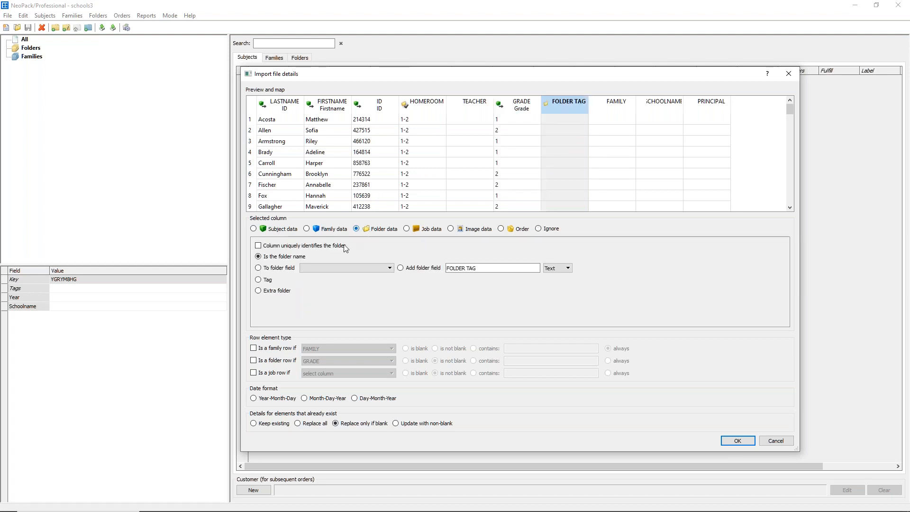
click(259, 279)
click(615, 103)
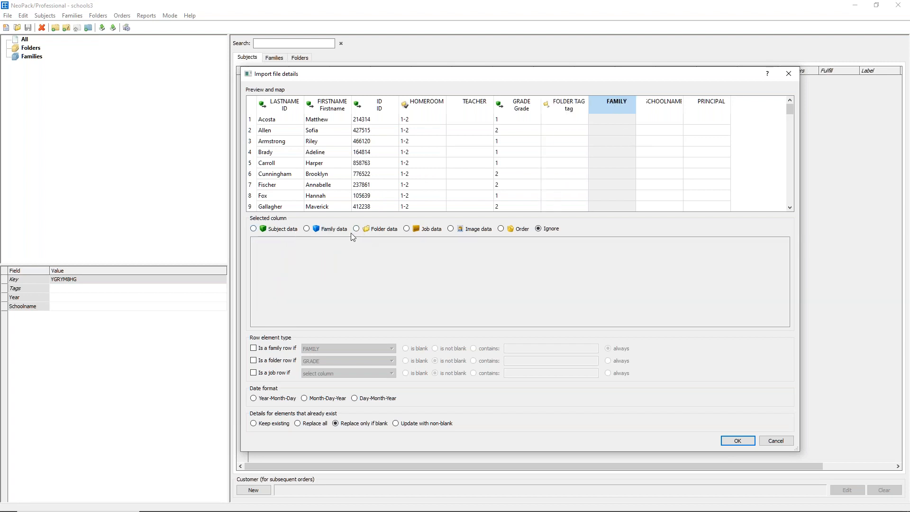
click(333, 230)
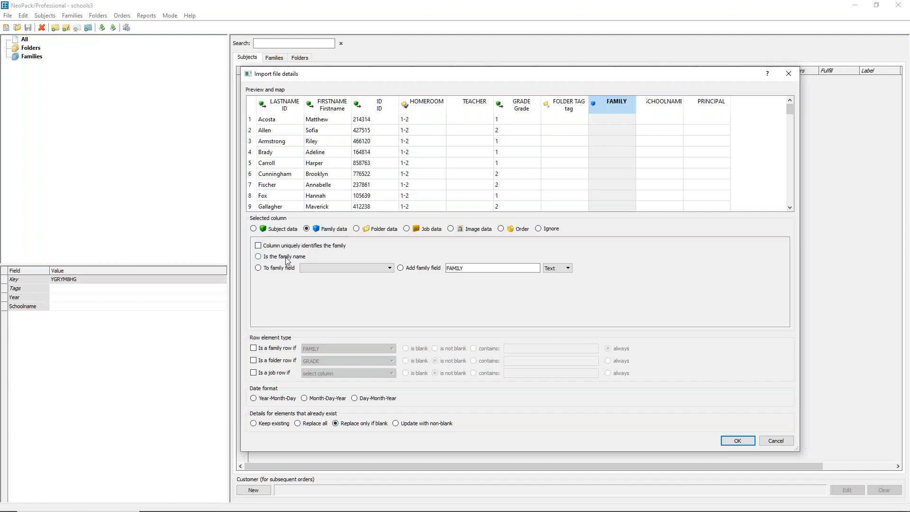
Map the SCHOOLNAME column as job data to the existing Schoolname job field.
click(661, 103)
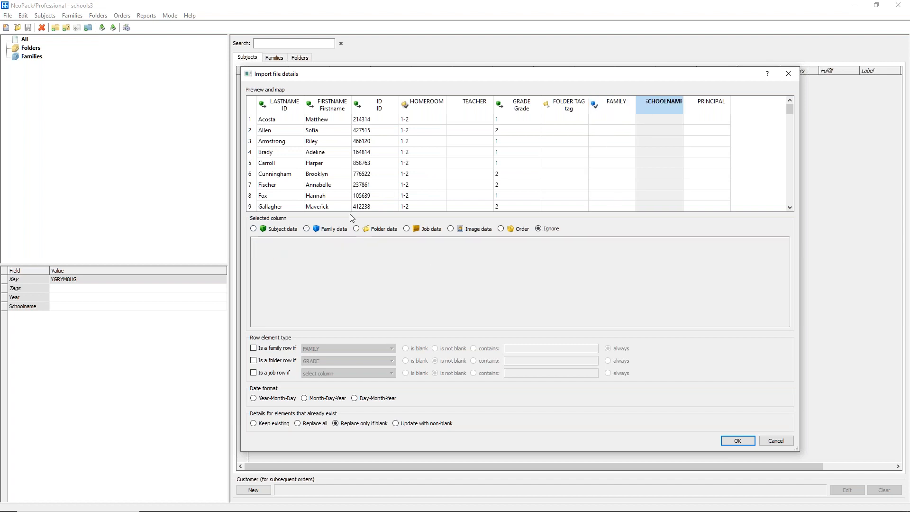
click(429, 230)
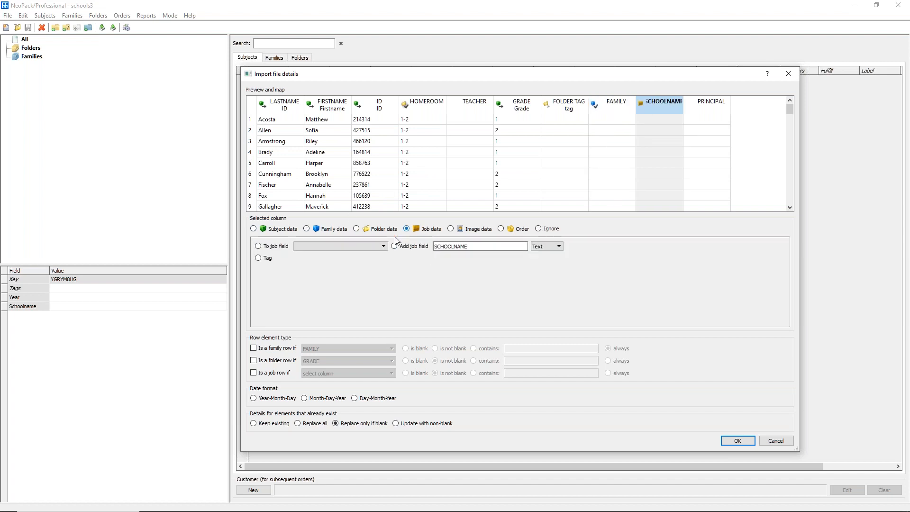
click(274, 249)
click(334, 246)
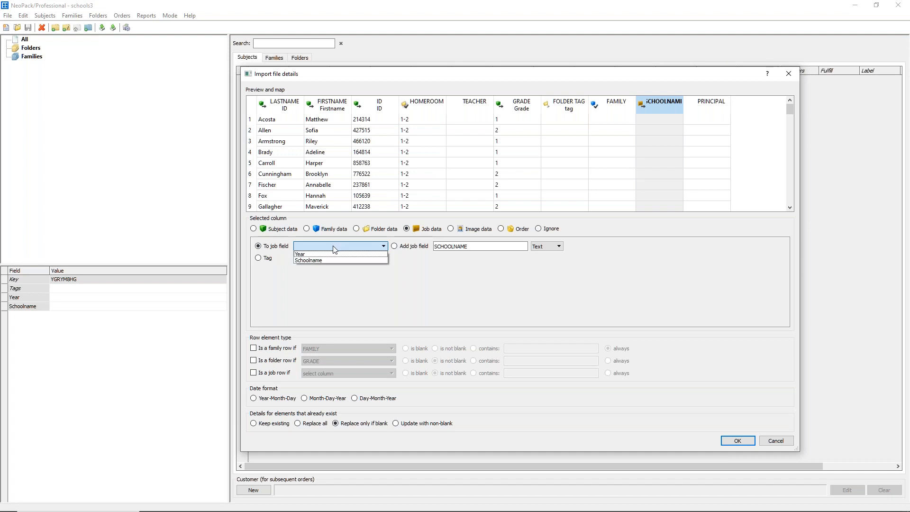
click(323, 260)
Map the PRINCIPAL column as job data to a new text job field named PRINCIPAL and run the import.
click(728, 121)
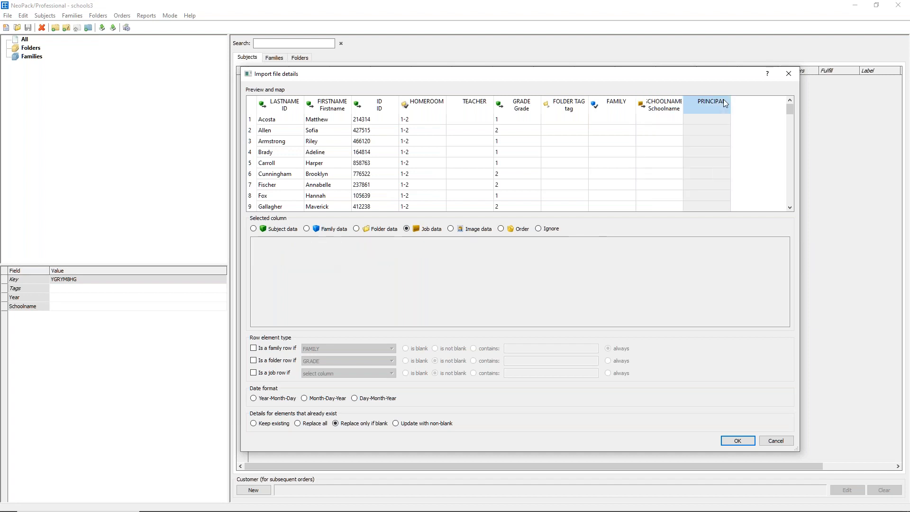
click(428, 229)
click(394, 246)
click(370, 246)
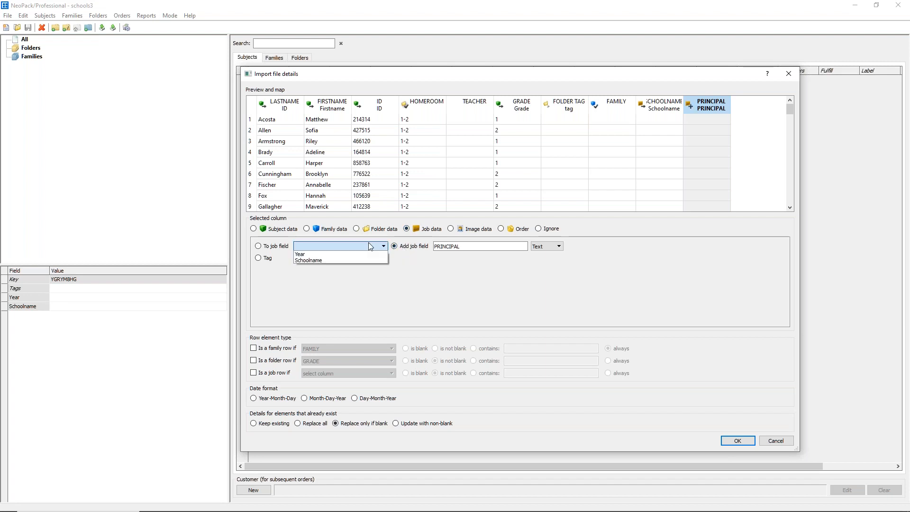
click(508, 303)
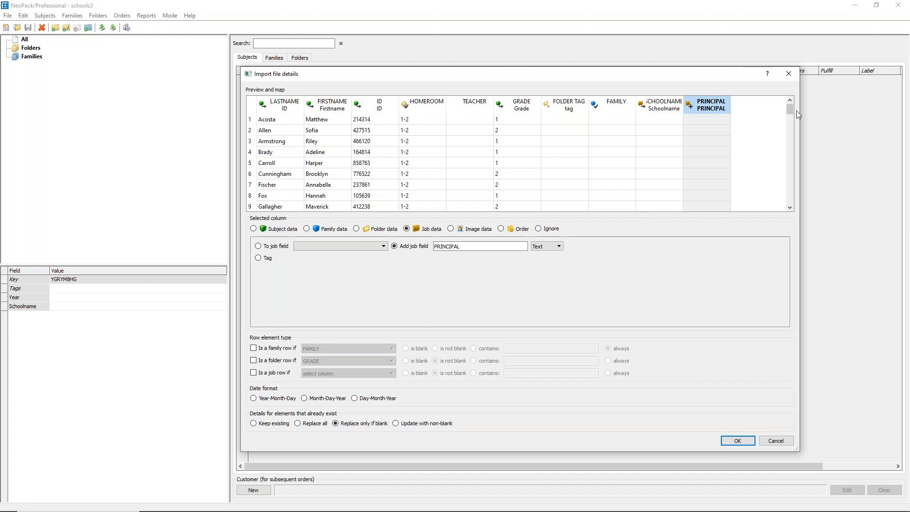
click(737, 442)
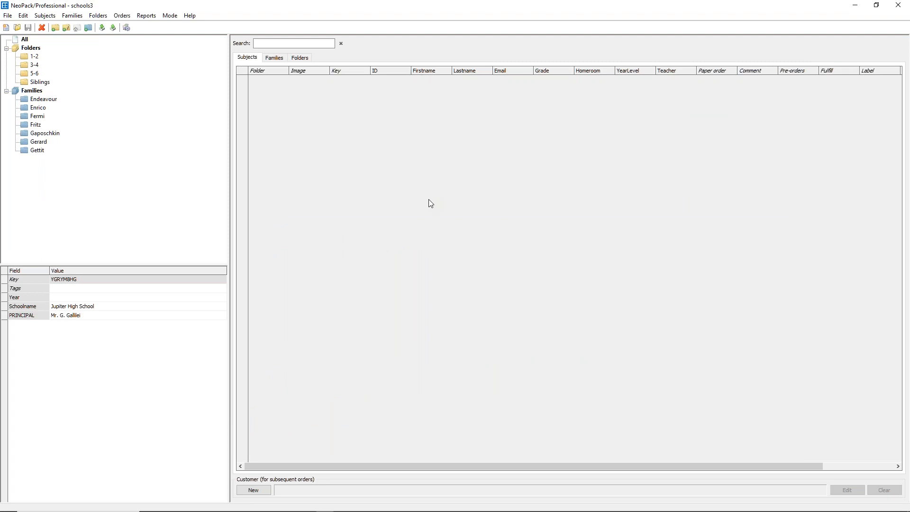
Review the imported subjects, families and folders, sort the folders by their tags, and minimize the program window.
click(43, 99)
click(21, 41)
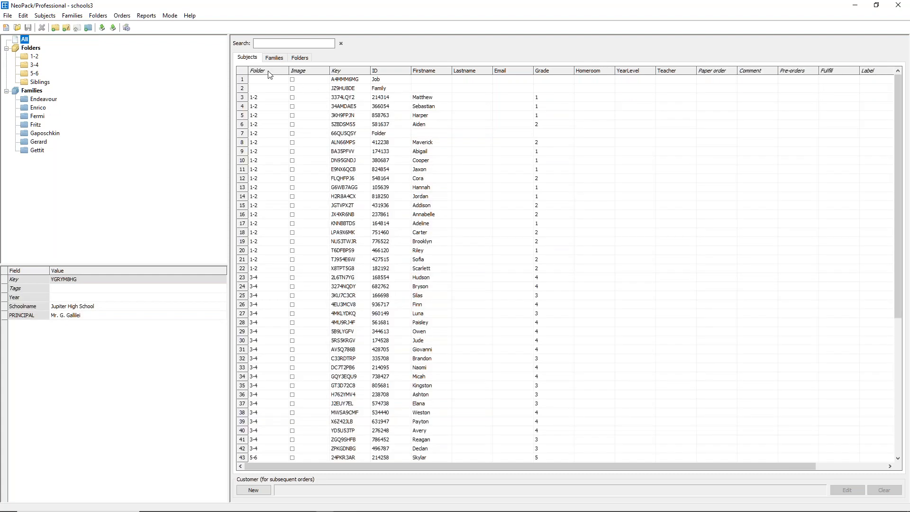
click(273, 58)
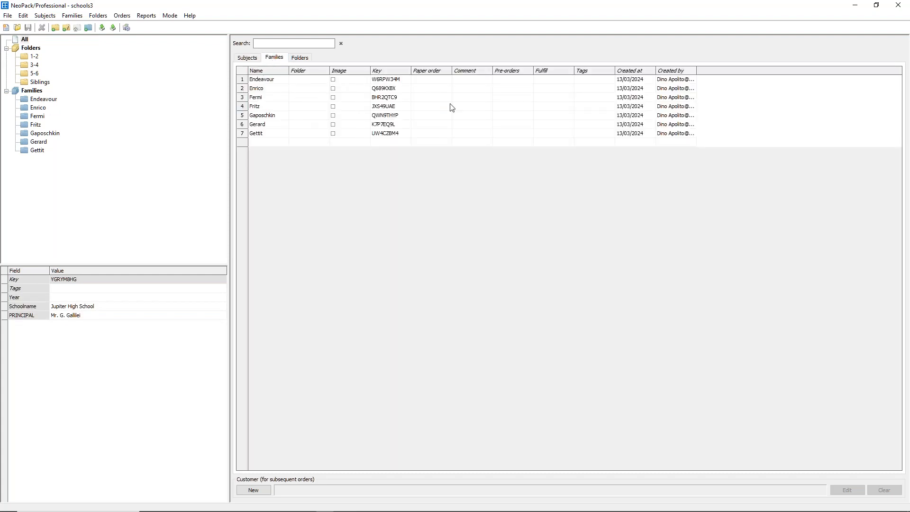
click(301, 58)
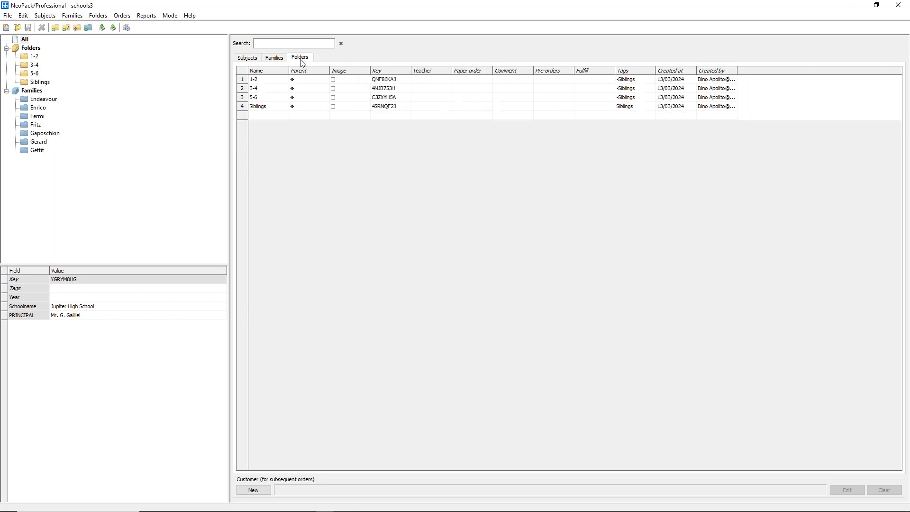
click(635, 71)
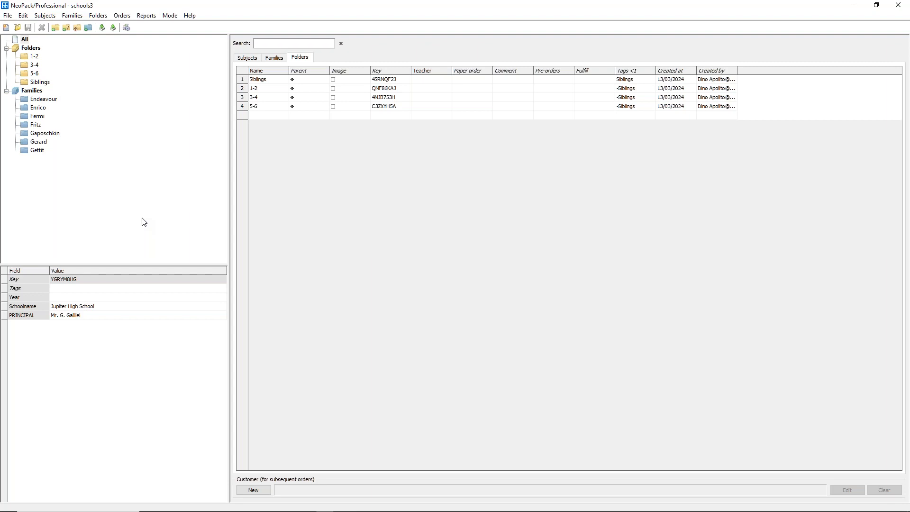
click(856, 5)
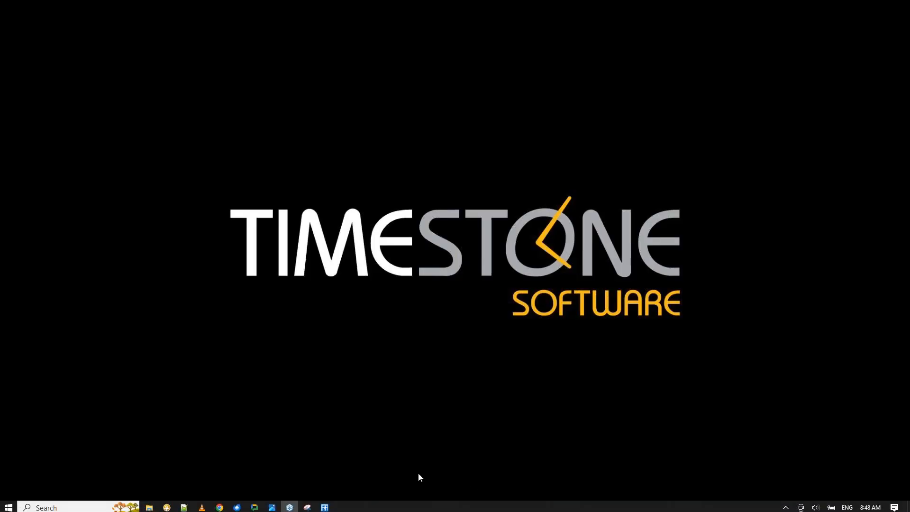